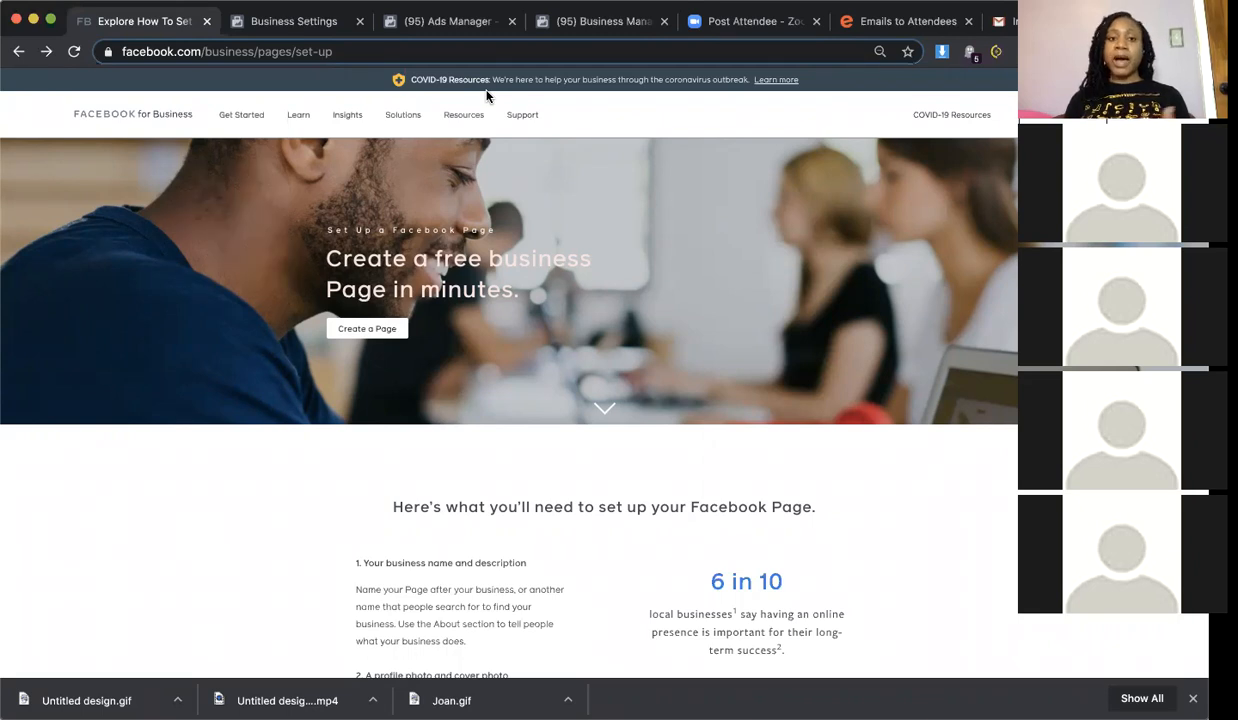
Review the Business Manager home overview and the requirements for setting up a Facebook Page
left_click(594, 22)
scroll(444, 559, "down", 2)
scroll(444, 559, "up", 2)
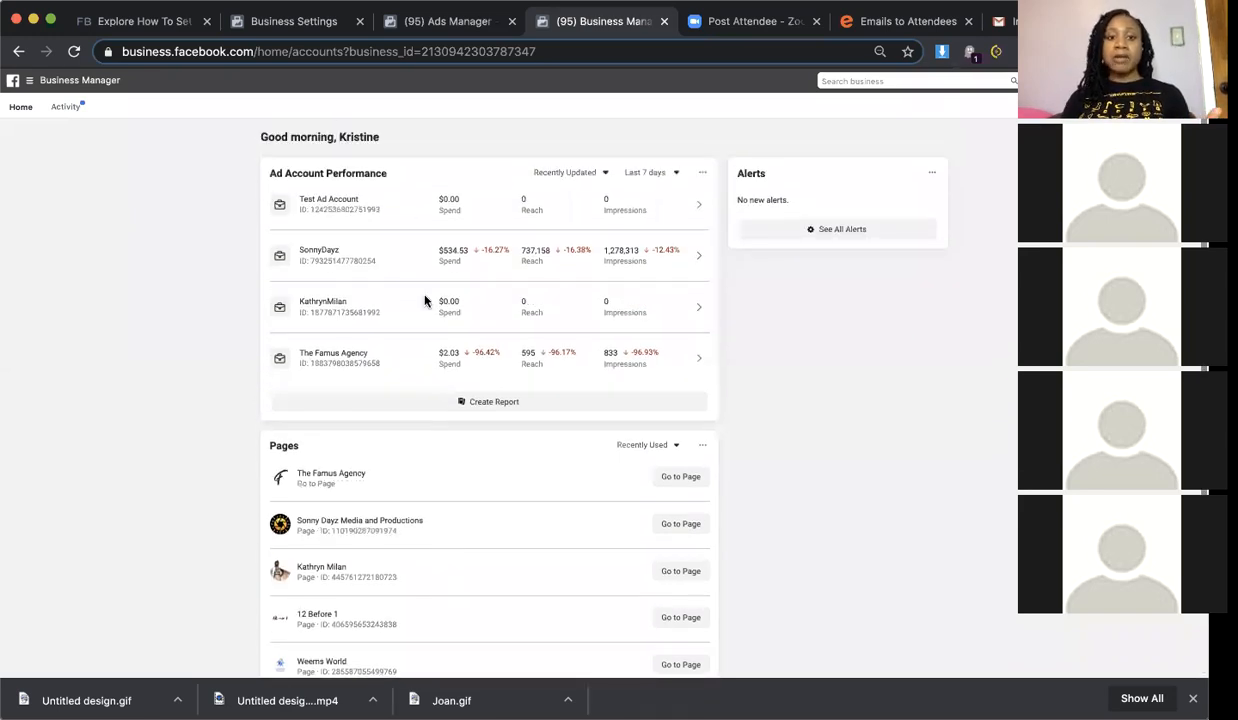
left_click(452, 28)
left_click(176, 22)
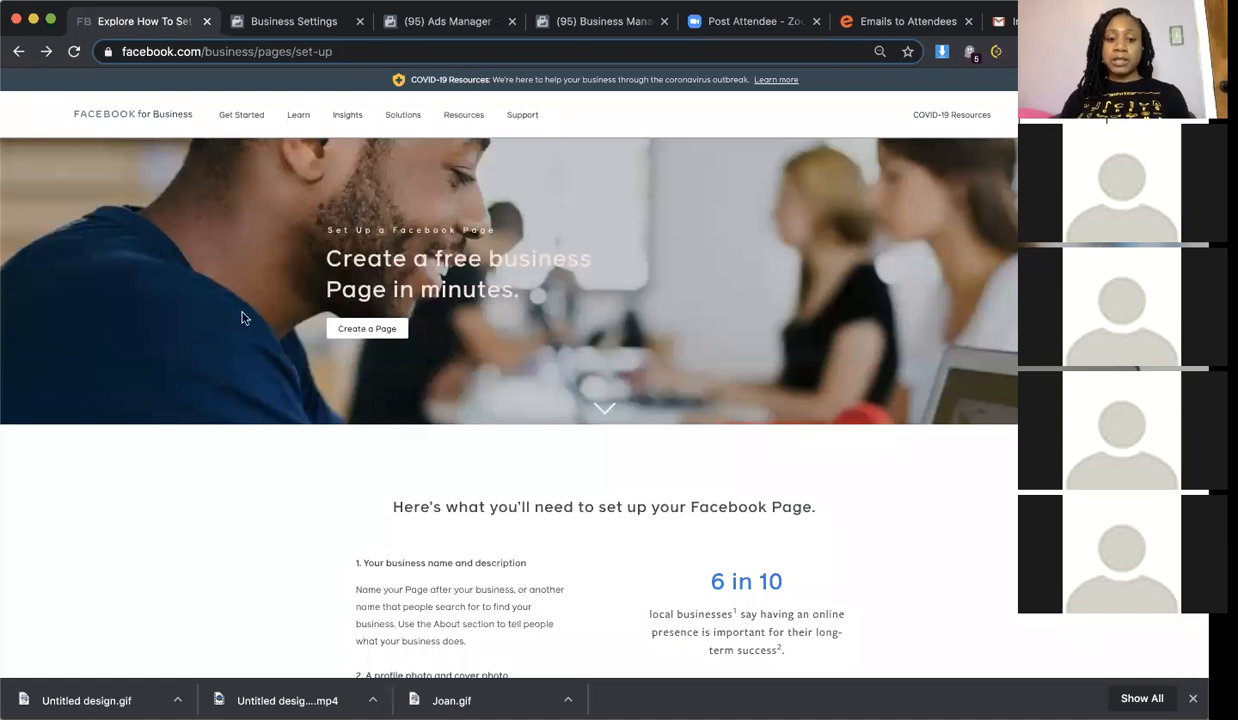
scroll(242, 318, "down", 5)
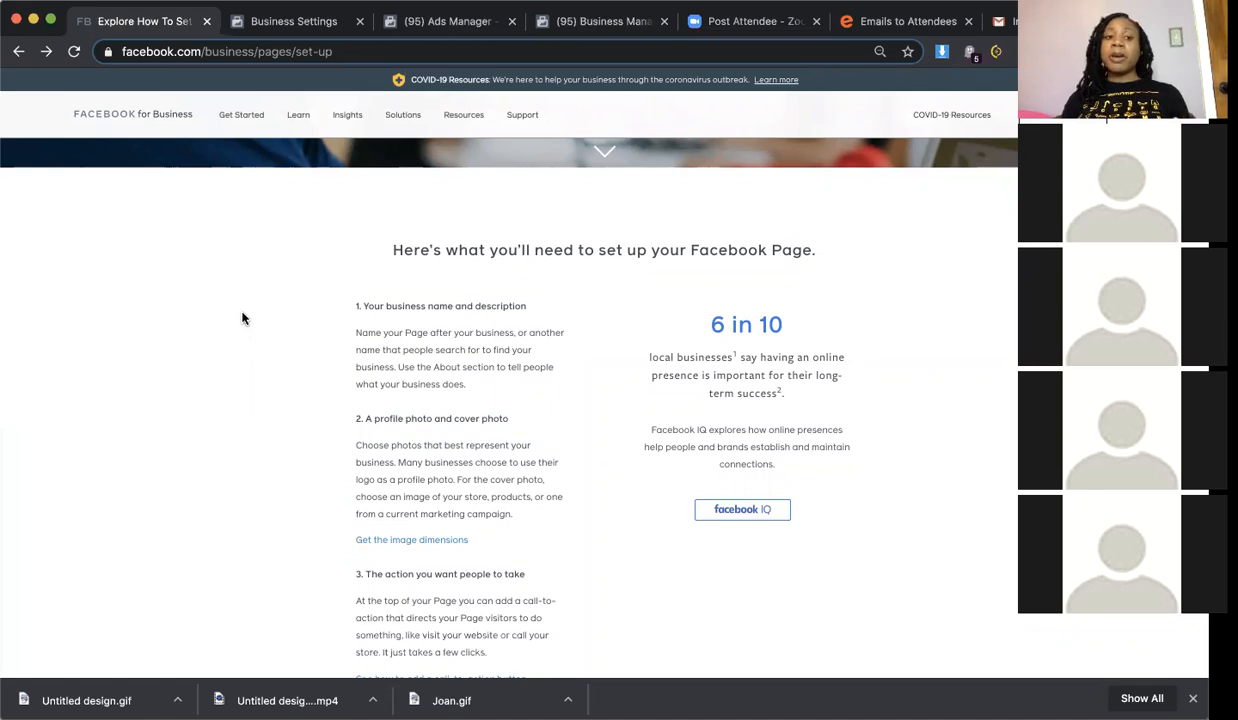
Review the Pages, Ad Accounts, Instagram Accounts and Pixels sections of the business settings
left_click(270, 20)
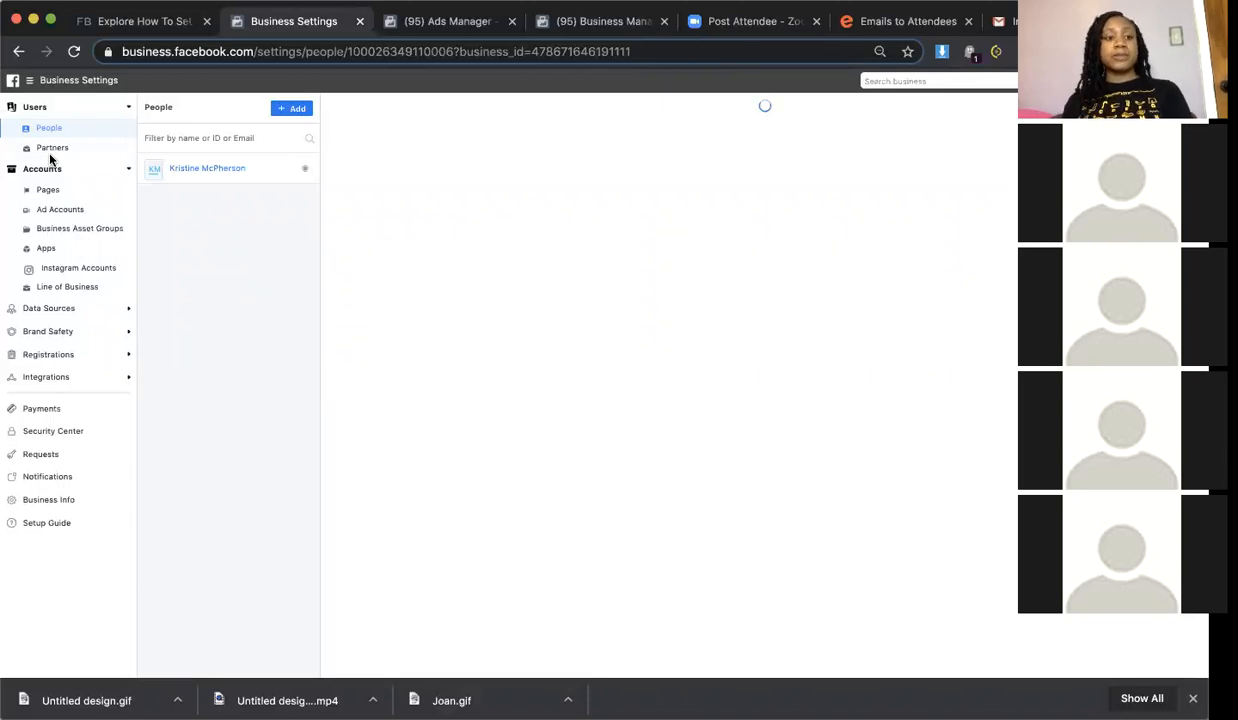
left_click(50, 190)
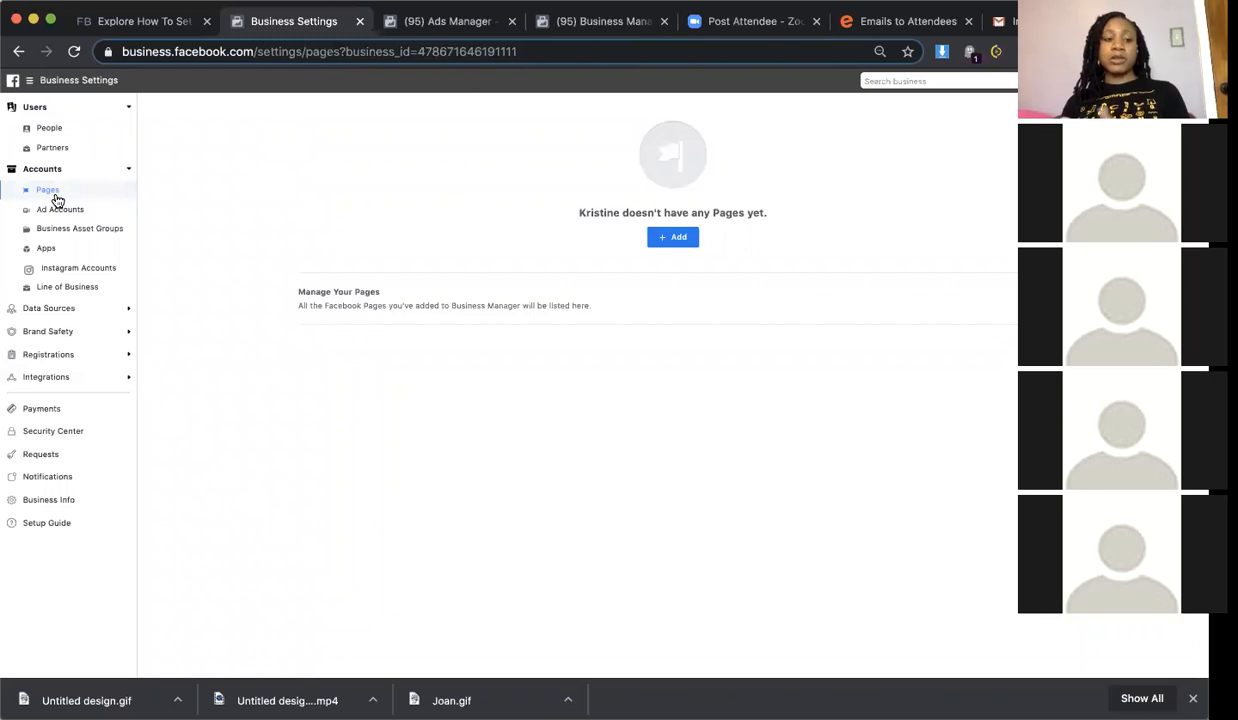
left_click(75, 216)
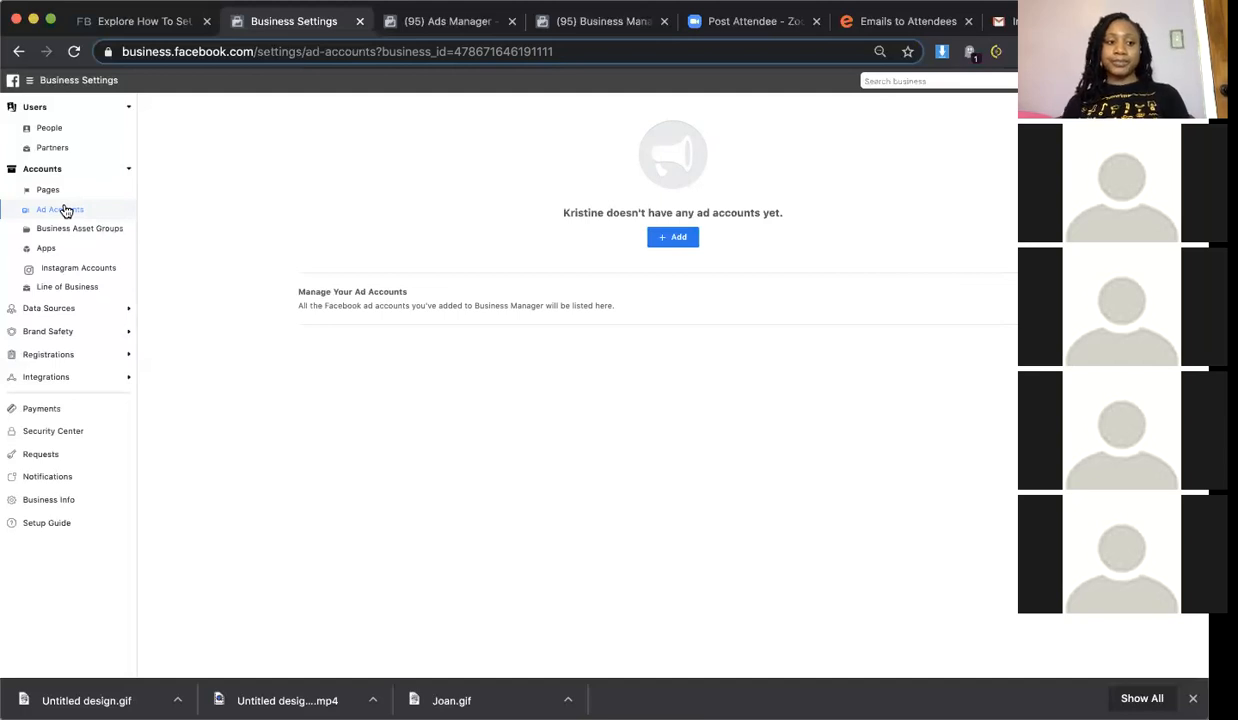
left_click(78, 270)
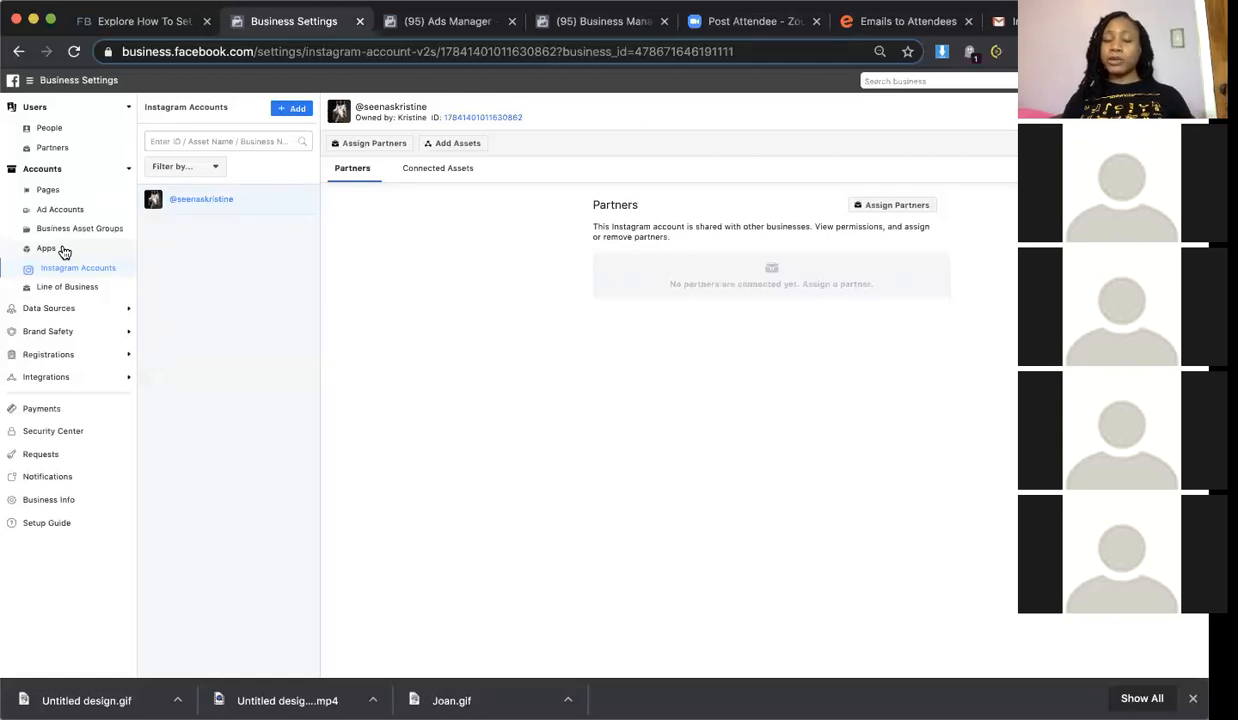
left_click(84, 312)
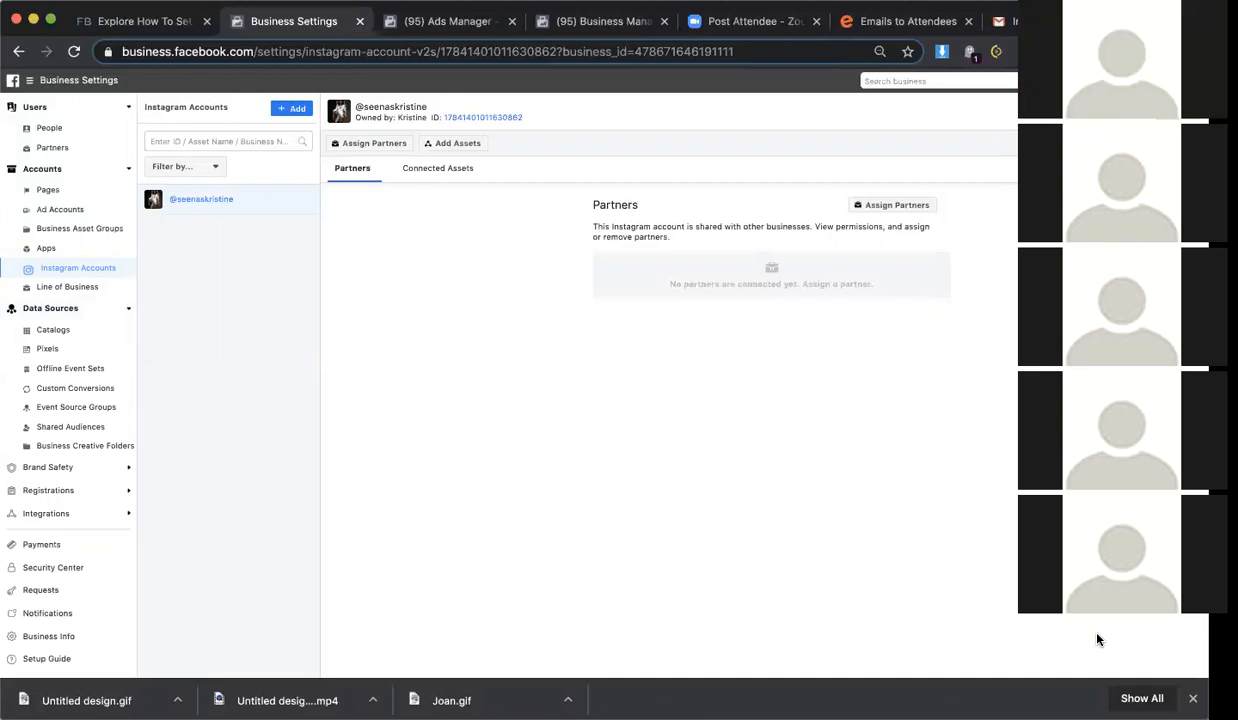
left_click(48, 349)
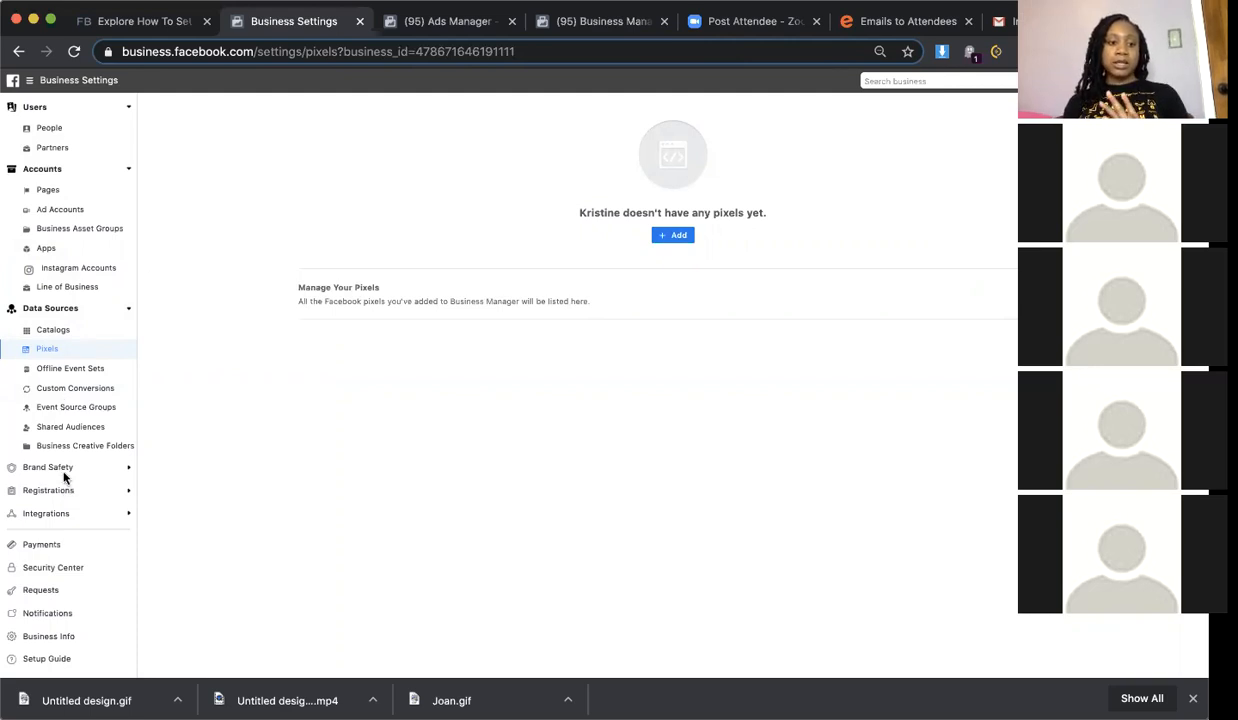
View the form for adding a payment method in the business payment settings and close it without saving
scroll(64, 478, "down", 1)
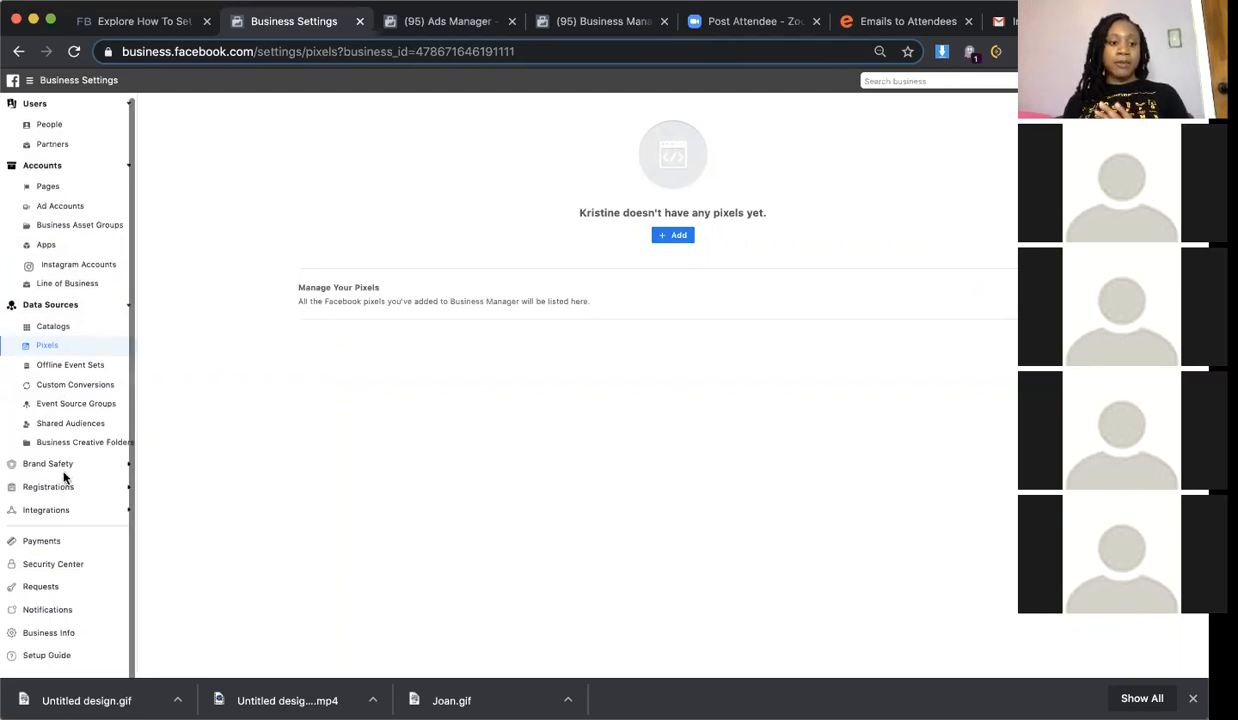
left_click(61, 542)
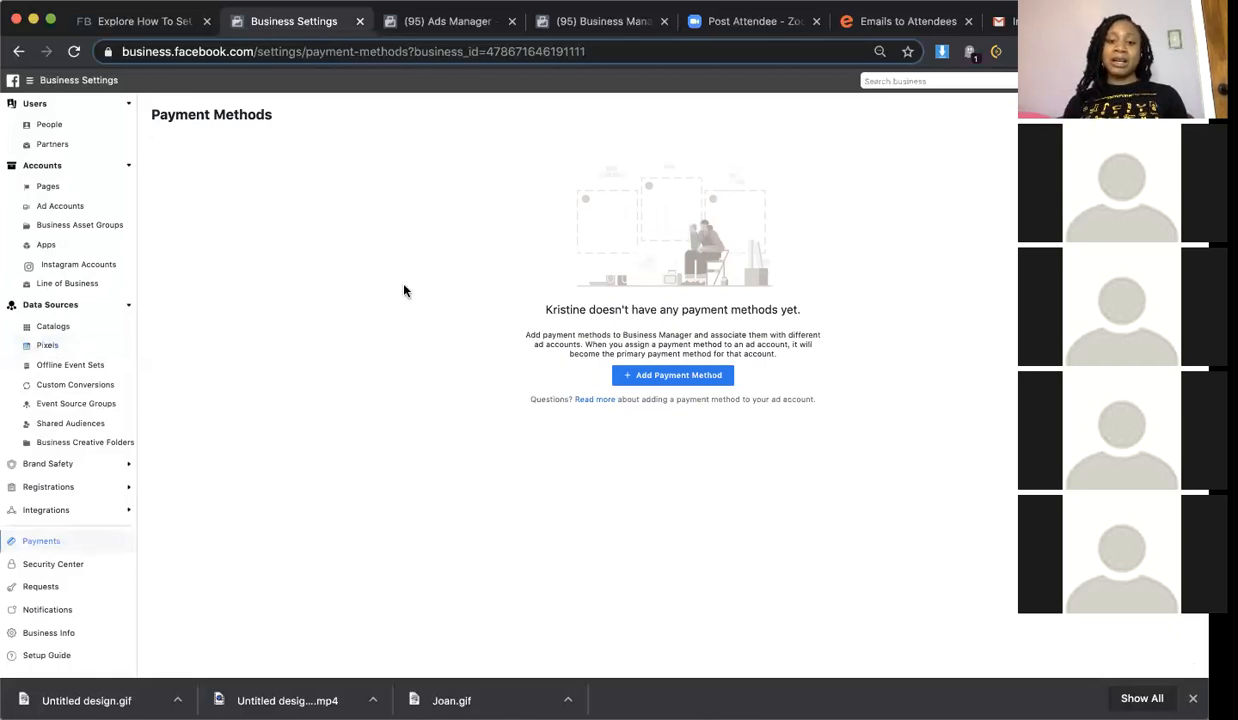
left_click(648, 378)
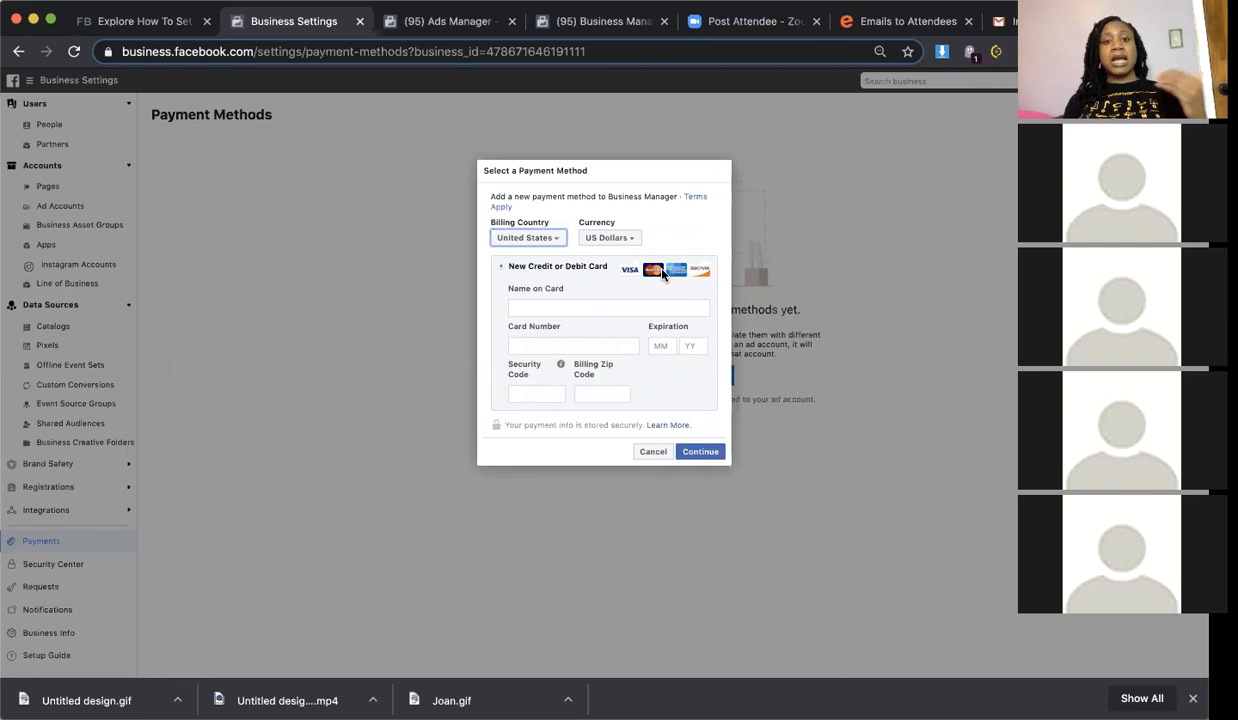
left_click(652, 452)
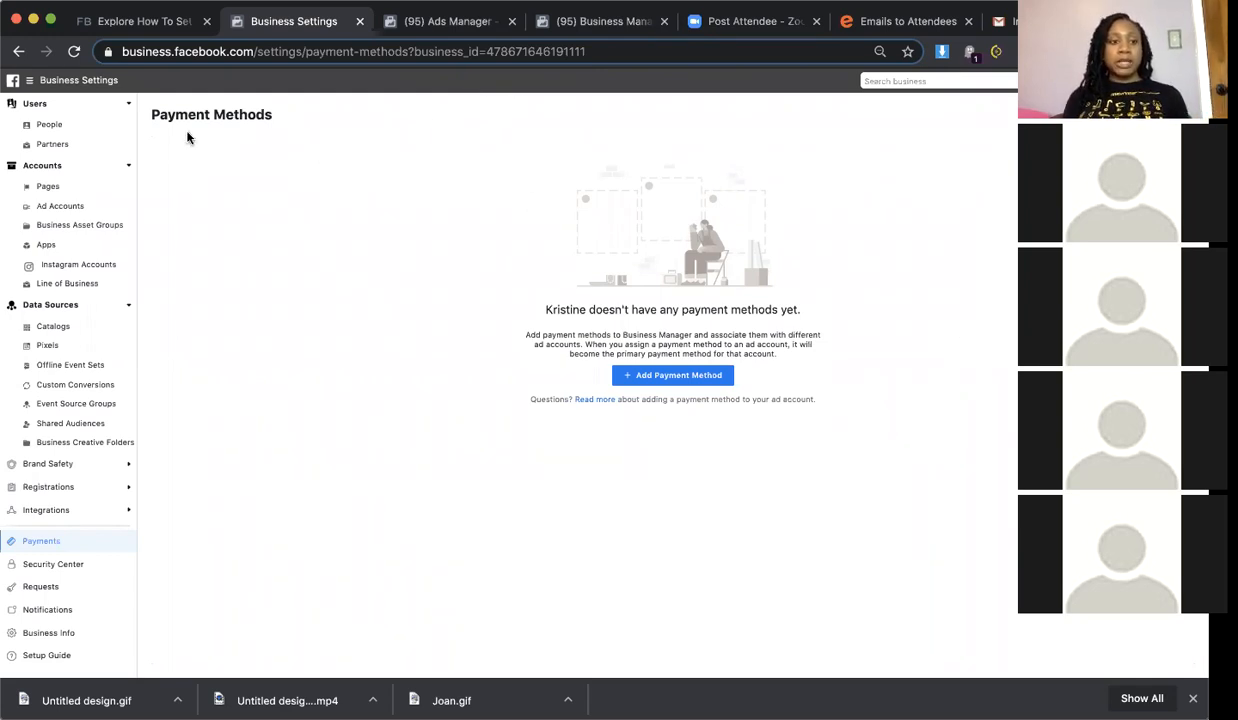
Start creating a new campaign in the test ad account, starting over instead of continuing the unfinished draft
left_click(460, 22)
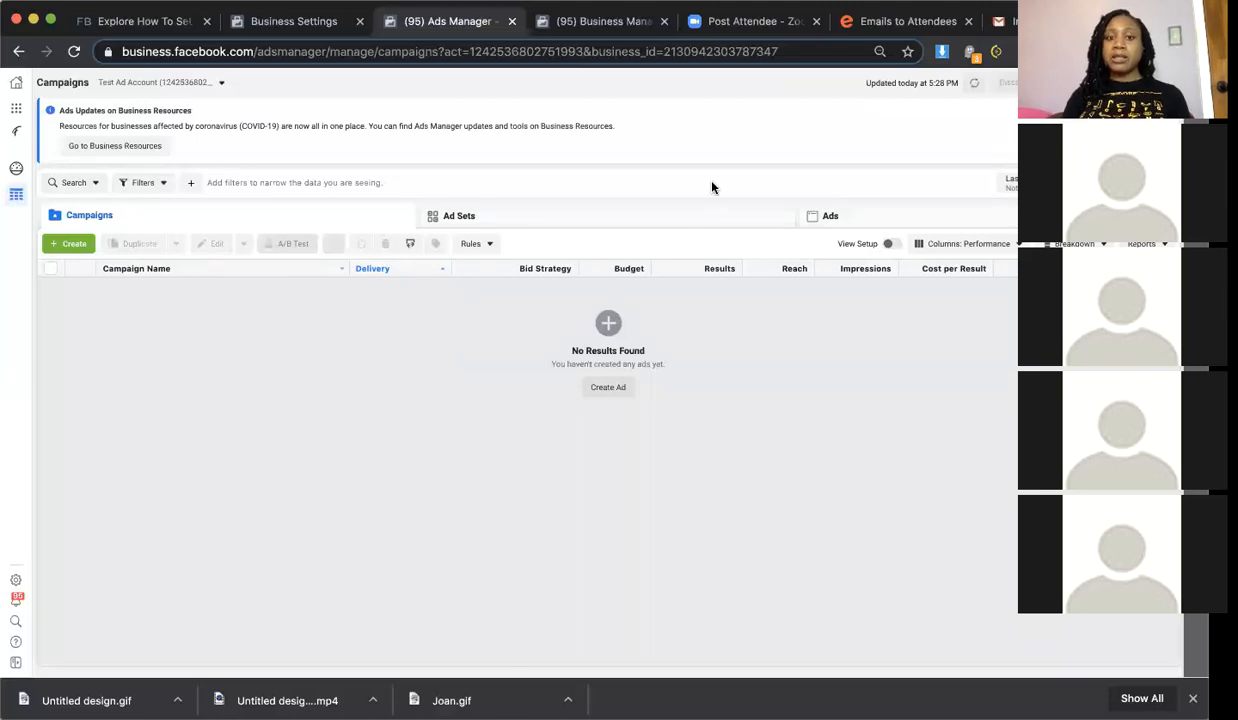
left_click(284, 483)
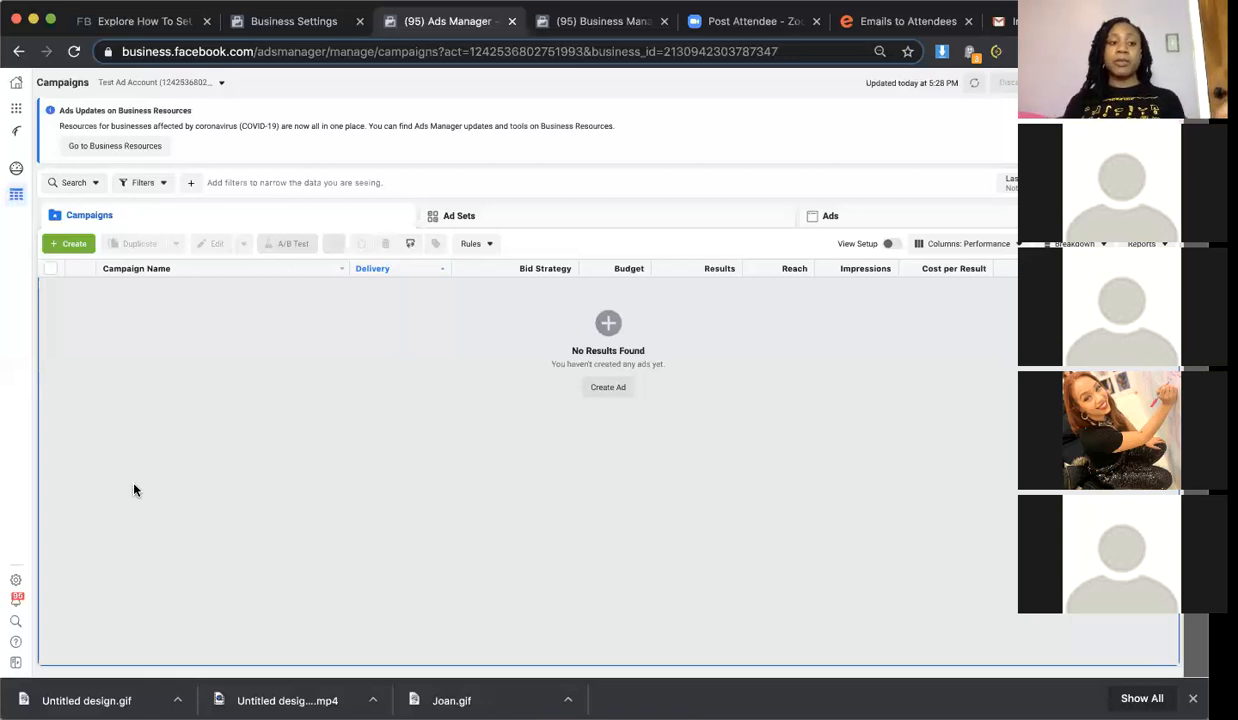
left_click(64, 247)
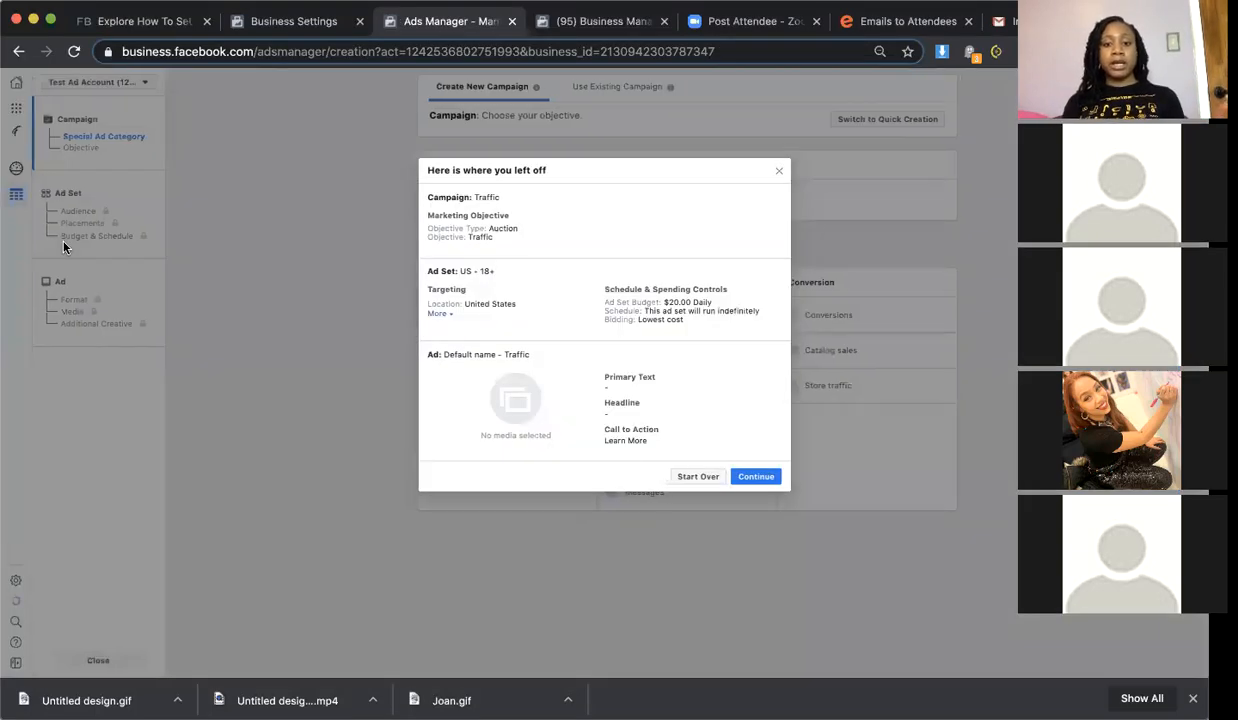
left_click(710, 478)
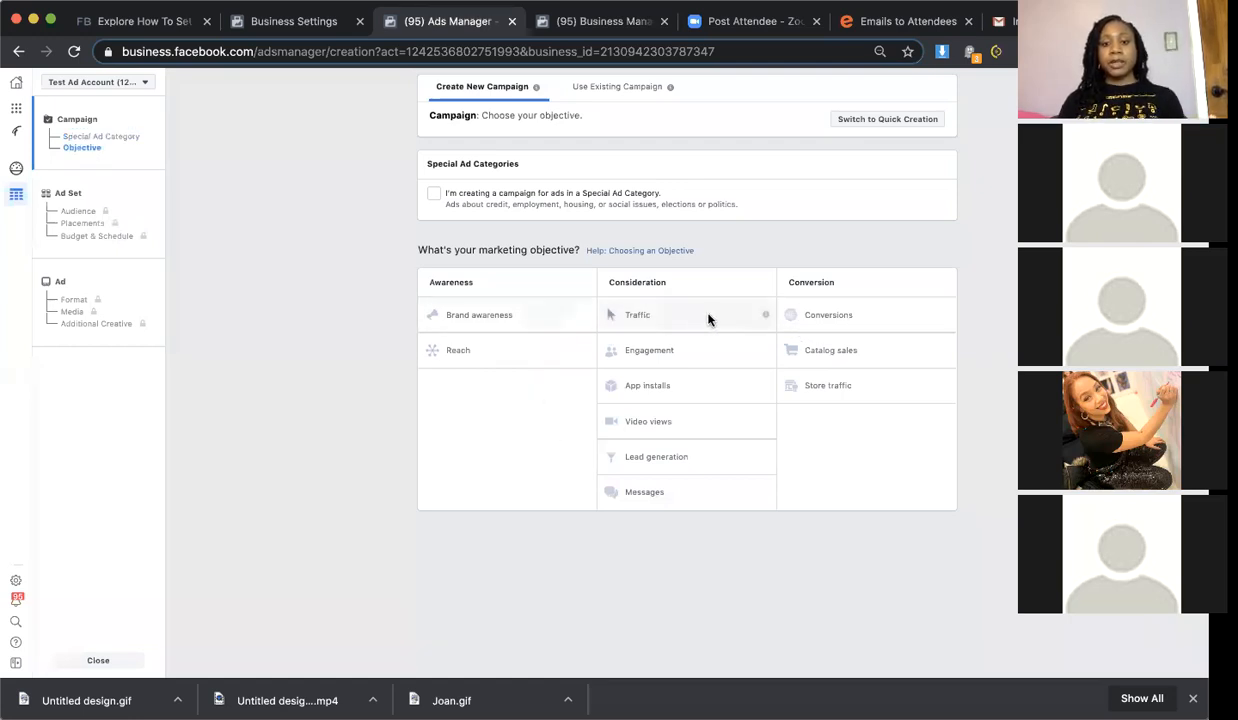
Choose the Conversions marketing objective, name the campaign "Conversions Test" and continue to the ad set
left_click(828, 316)
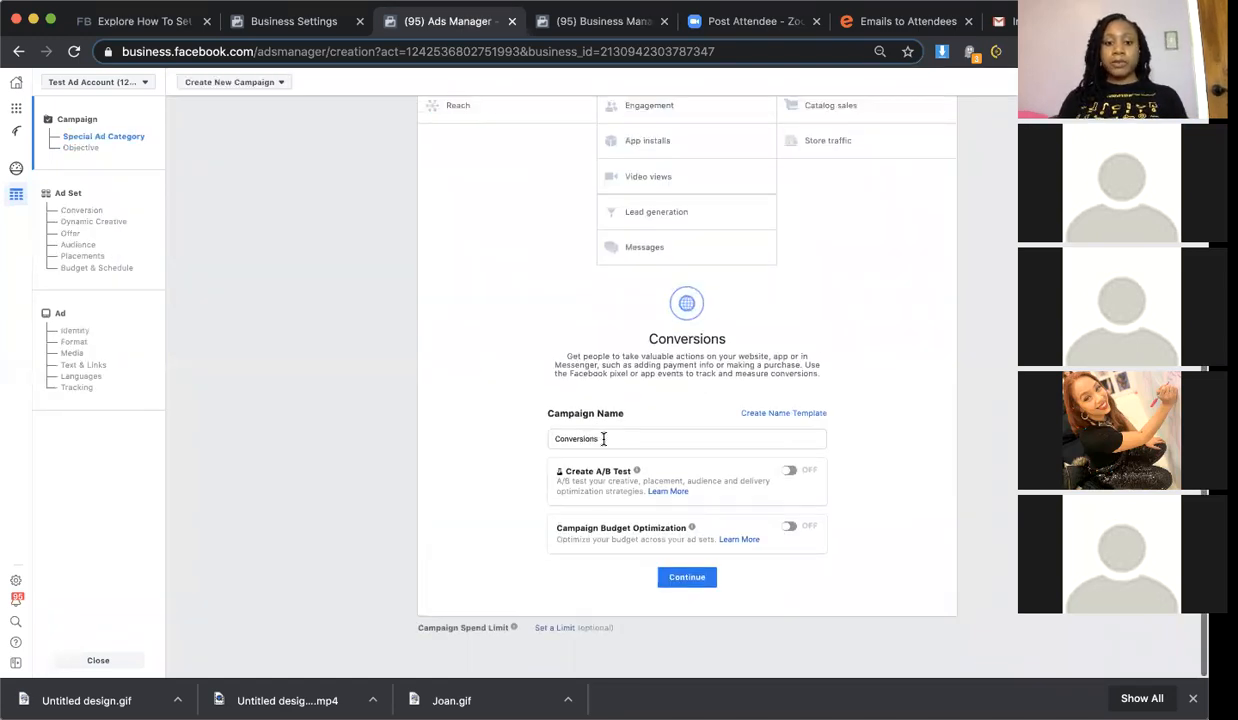
double_click(588, 438)
key("Right")
type("Test")
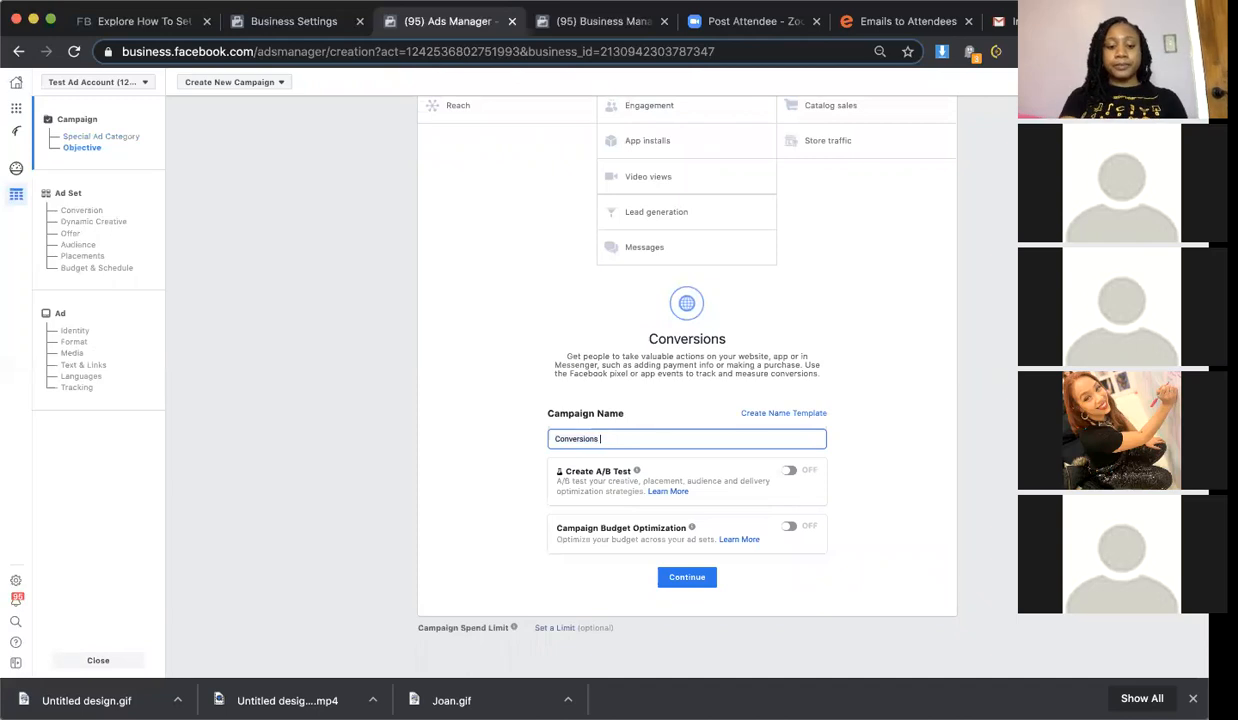
left_click(686, 577)
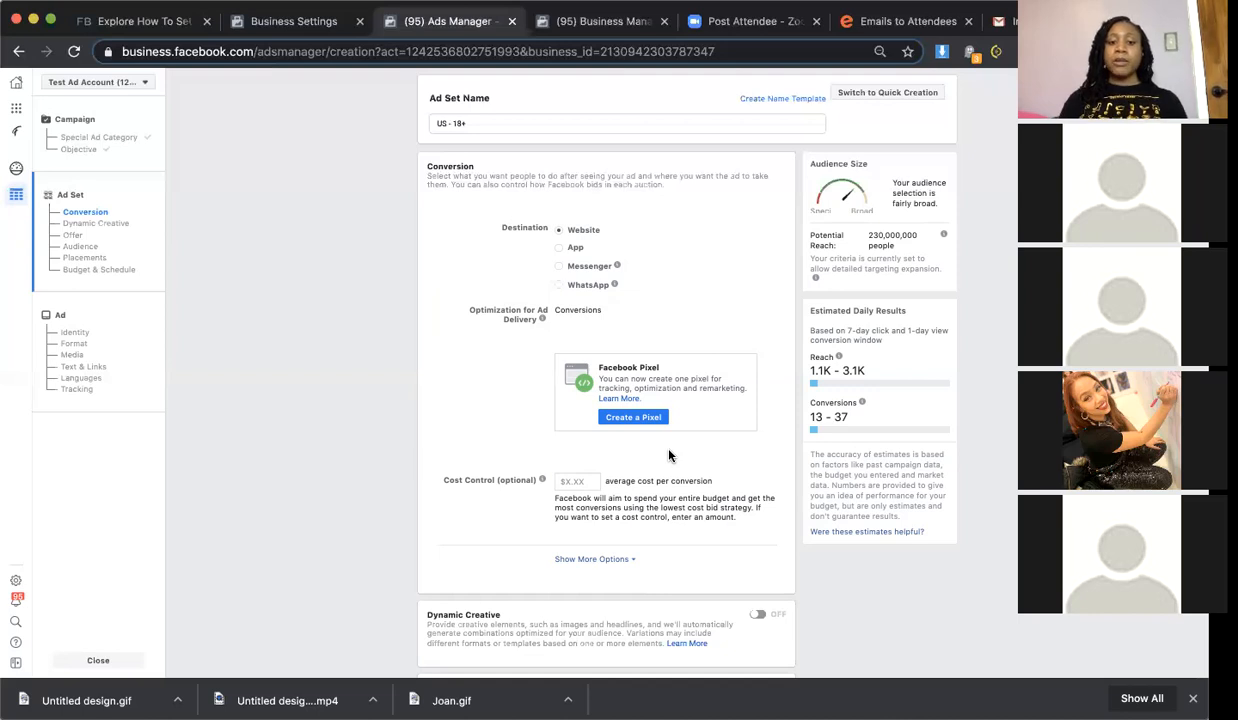
Show the additional conversion options and review the ad set's conversion window, charging, dynamic creative and offer settings
scroll(667, 452, "down", 1)
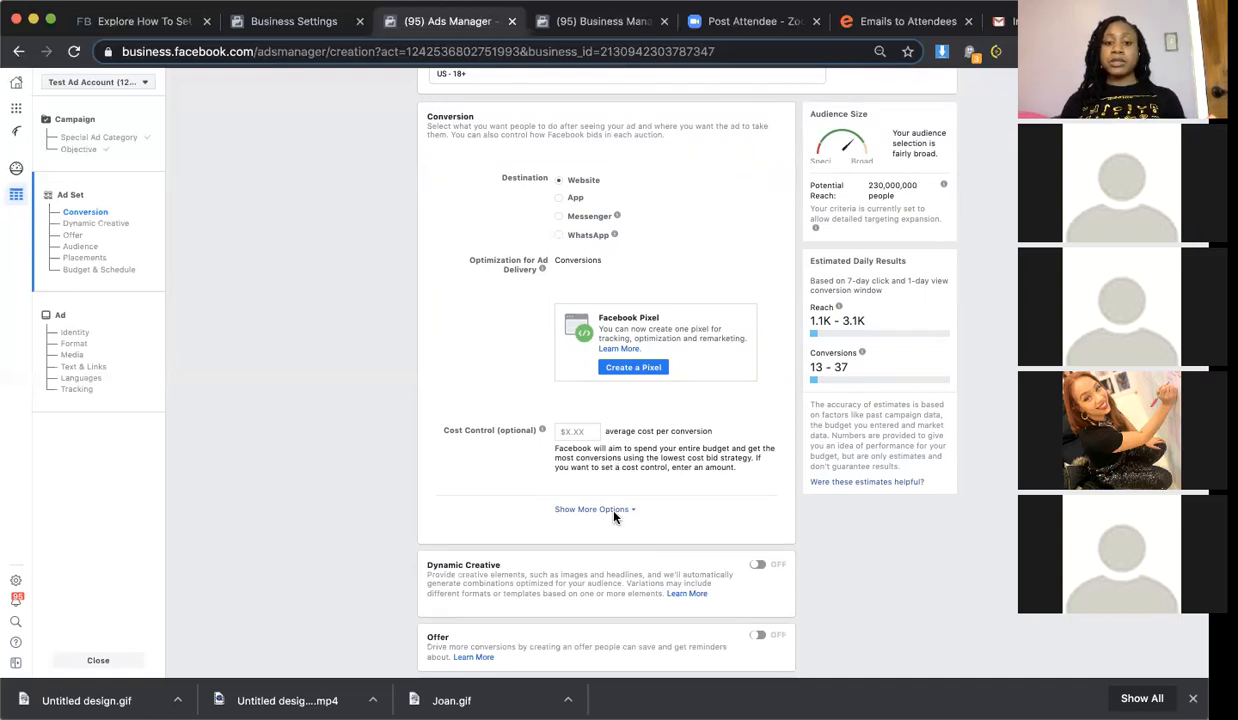
left_click(614, 510)
scroll(636, 519, "down", 2)
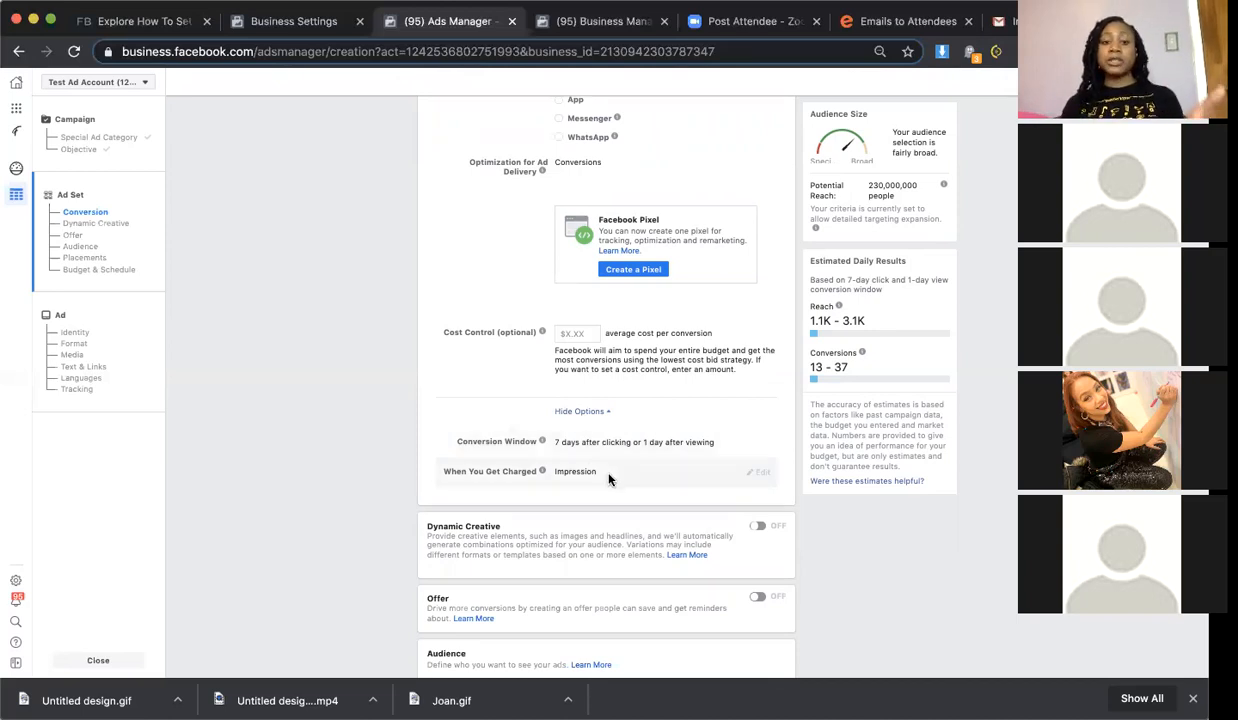
scroll(609, 479, "up", 3)
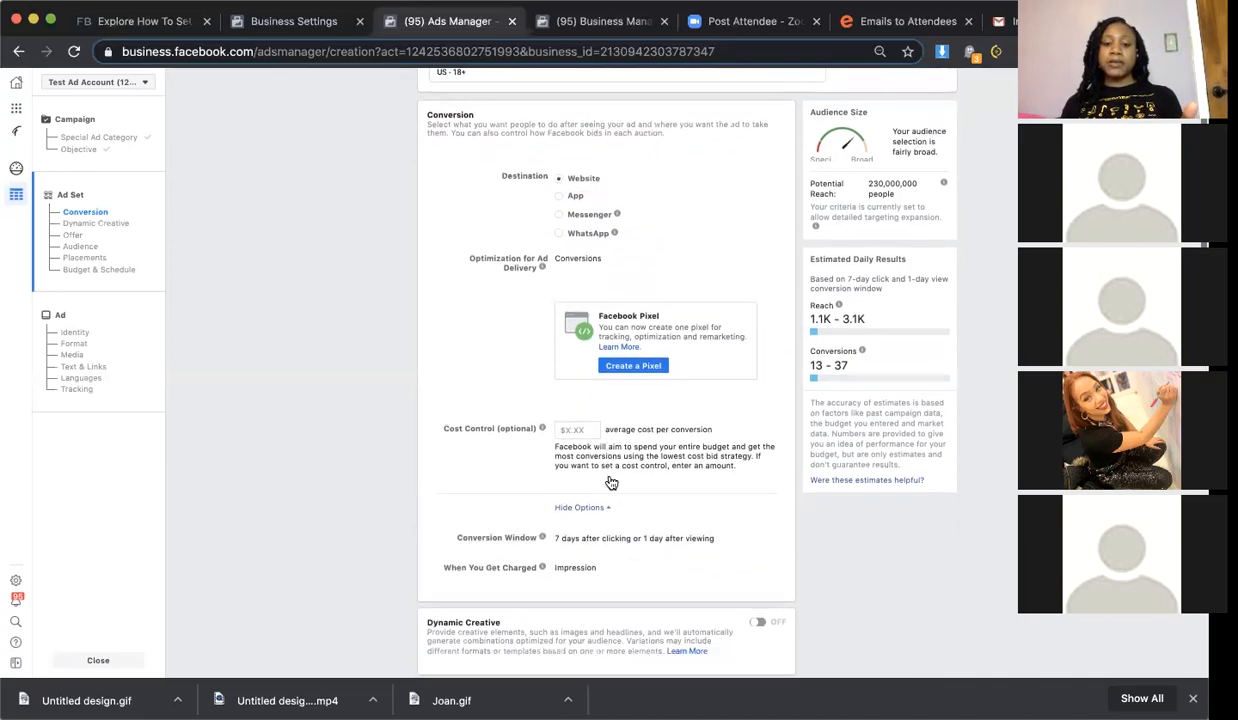
scroll(608, 510, "down", 1)
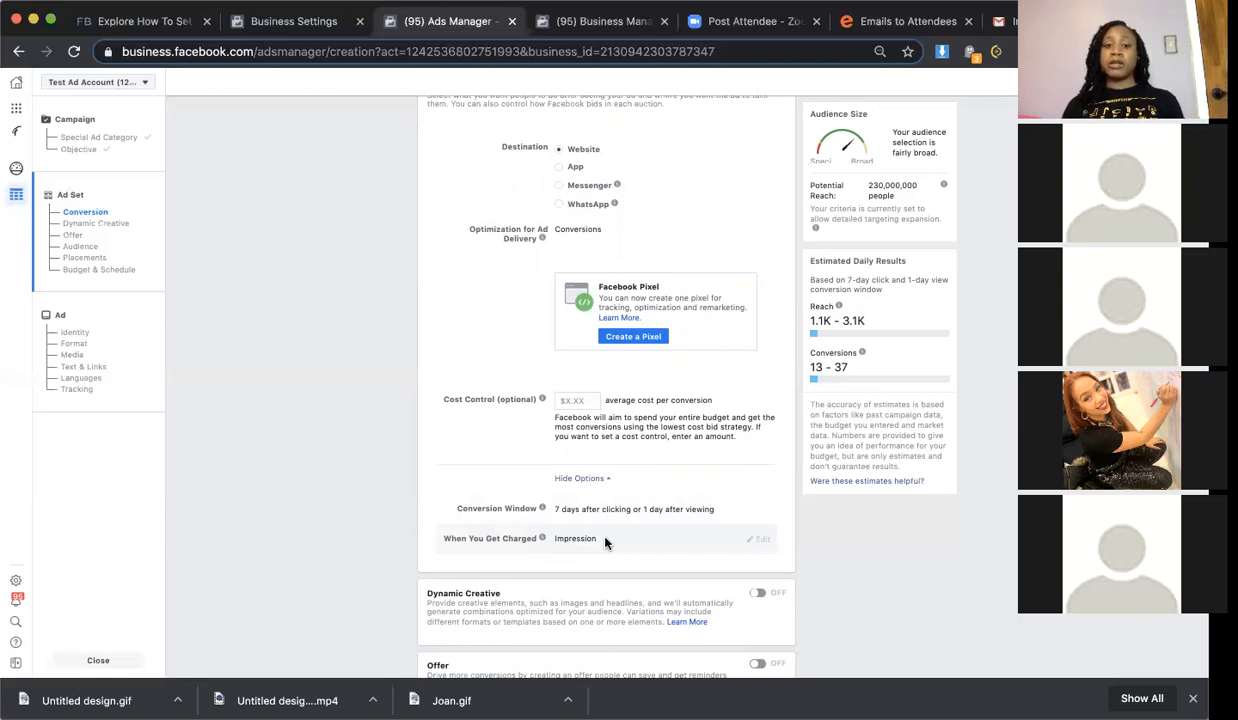
scroll(605, 542, "down", 5)
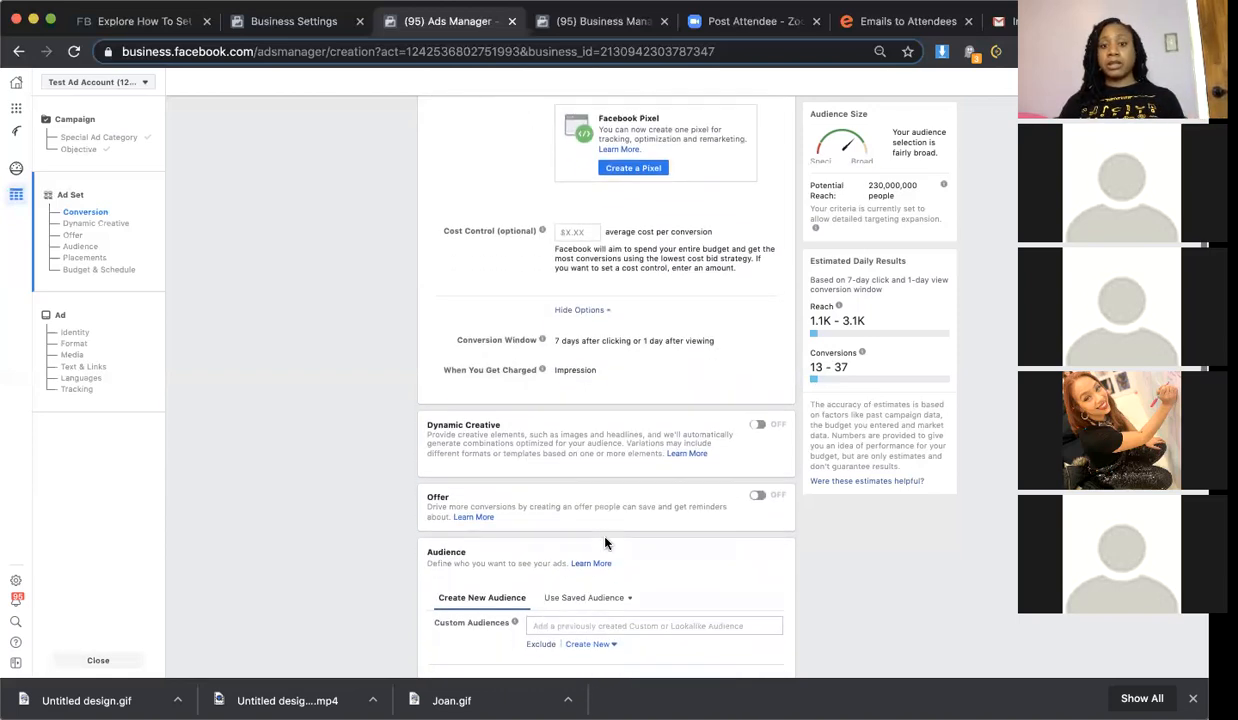
scroll(605, 542, "down", 8)
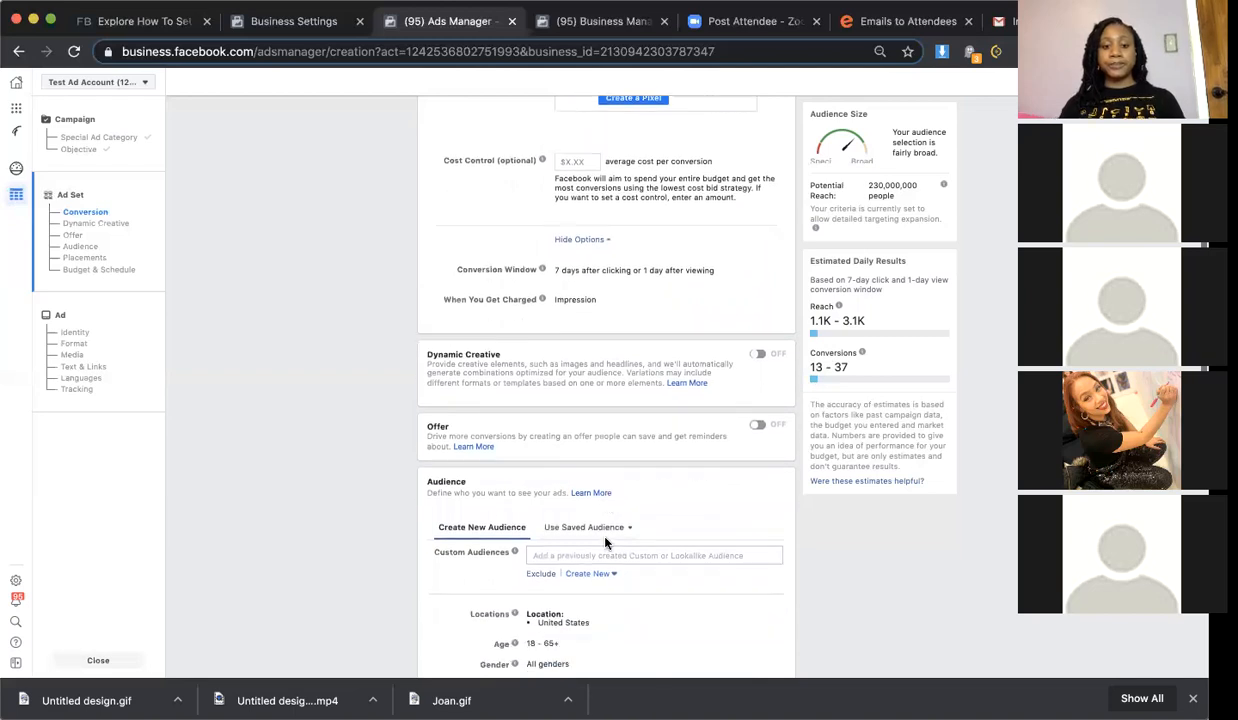
Set the new audience's age range to 18–35 and its gender to Women
scroll(605, 542, "down", 2)
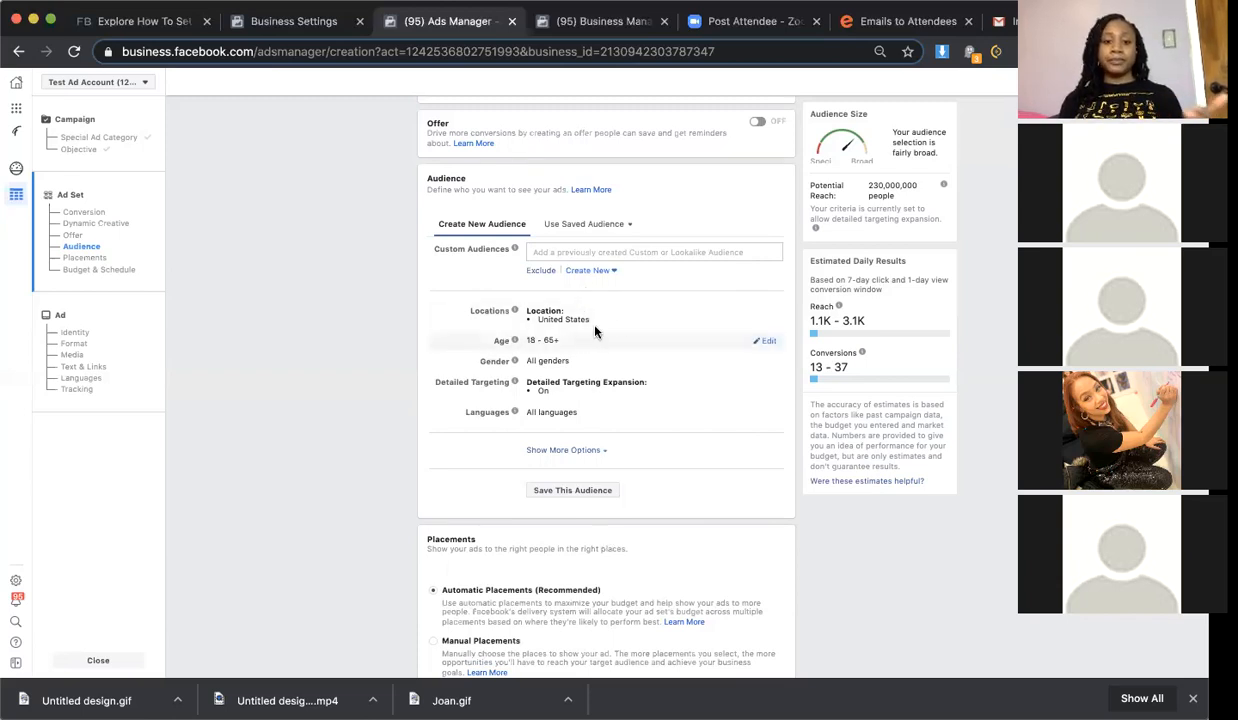
left_click(766, 342)
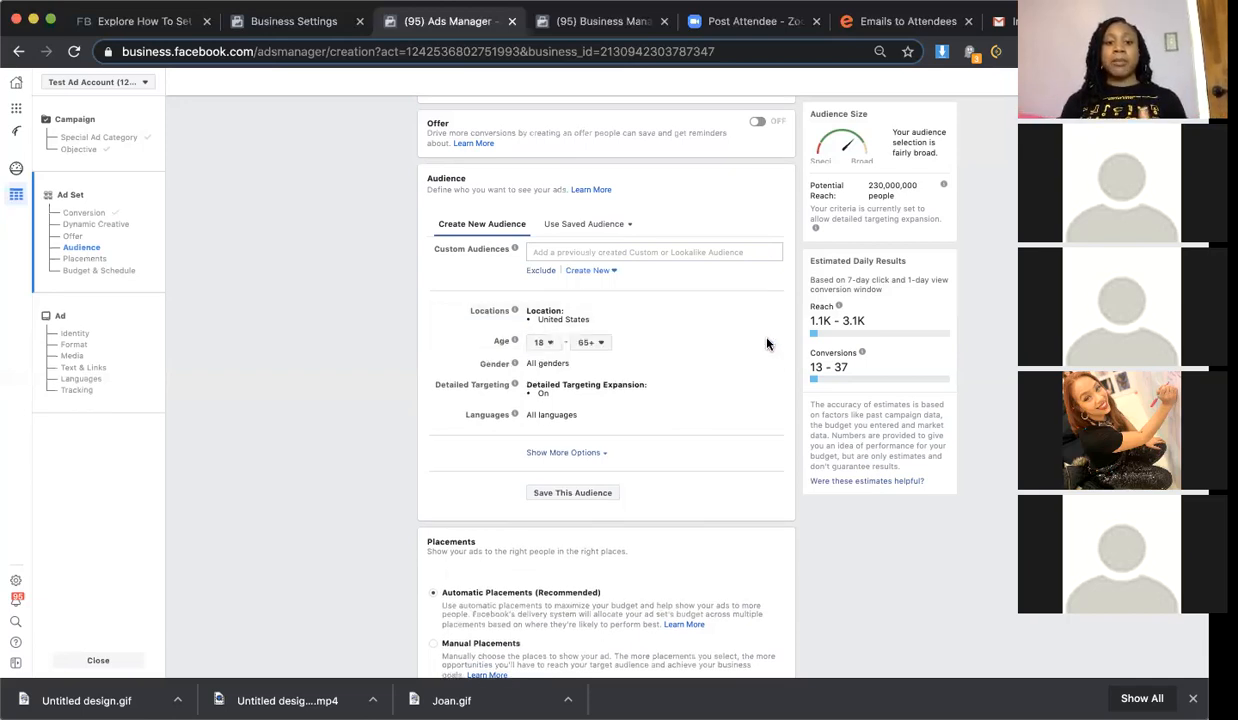
left_click(541, 342)
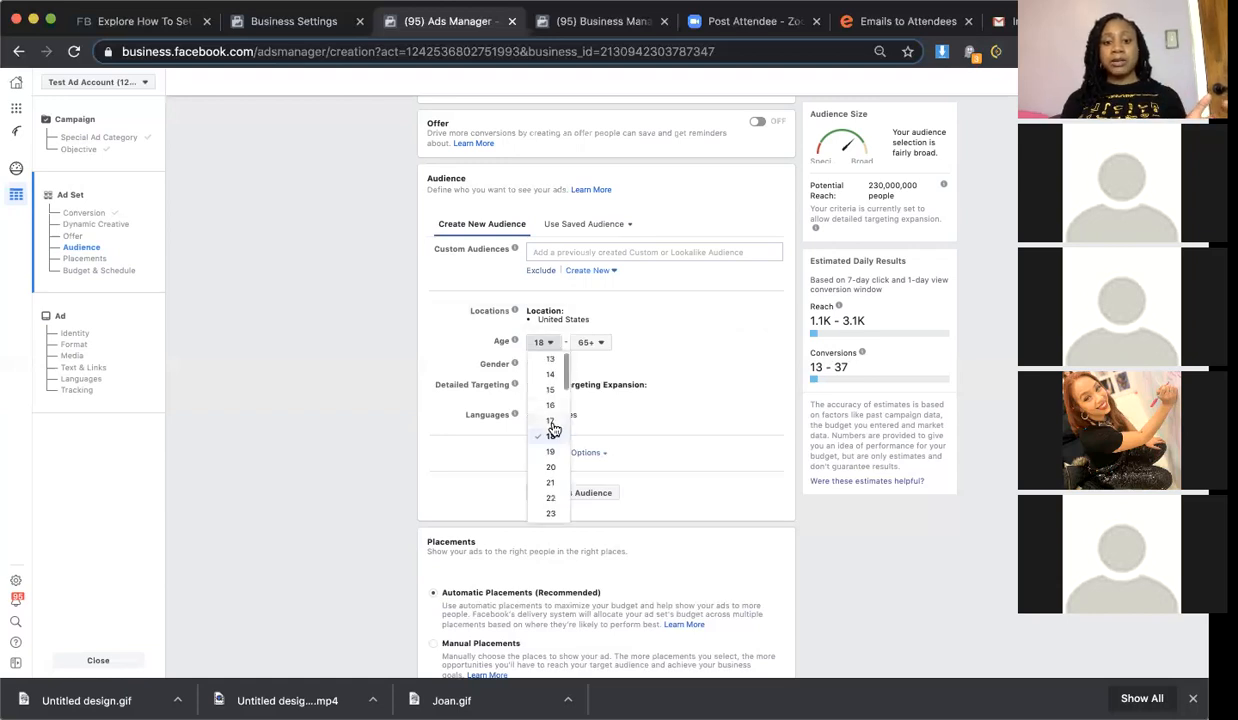
left_click(578, 340)
scroll(601, 444, "up", 5)
scroll(601, 444, "up", 5)
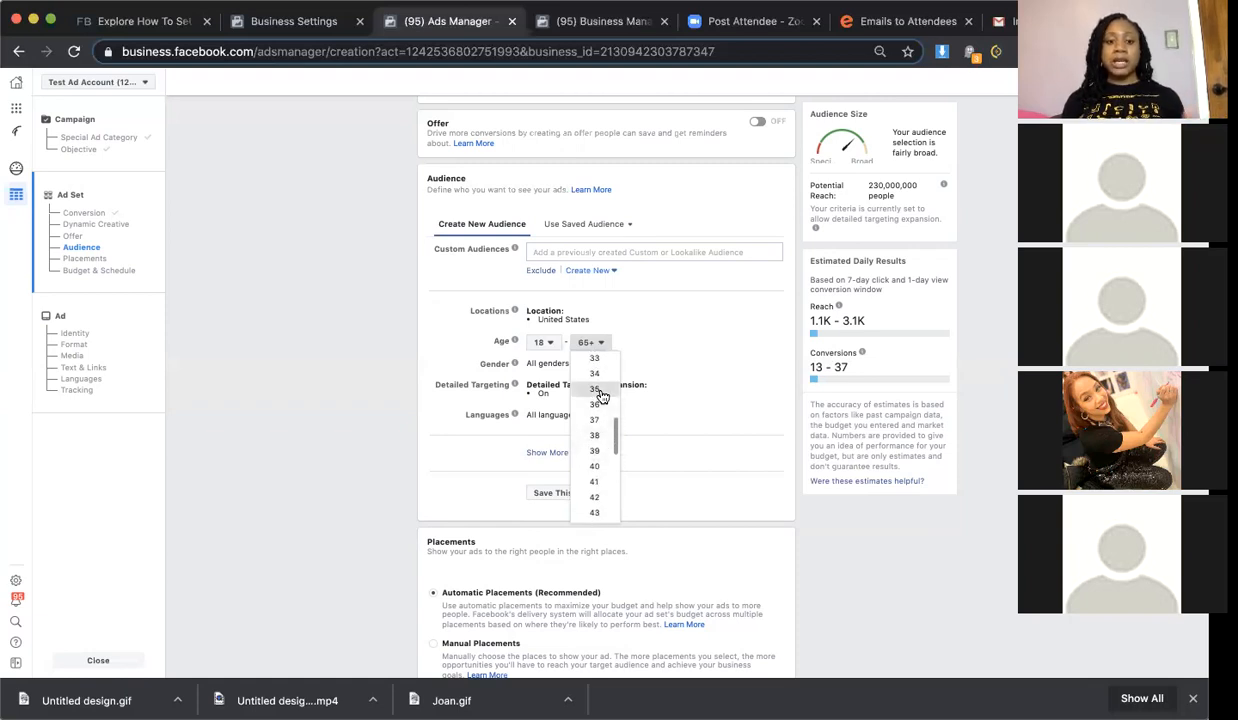
left_click(600, 391)
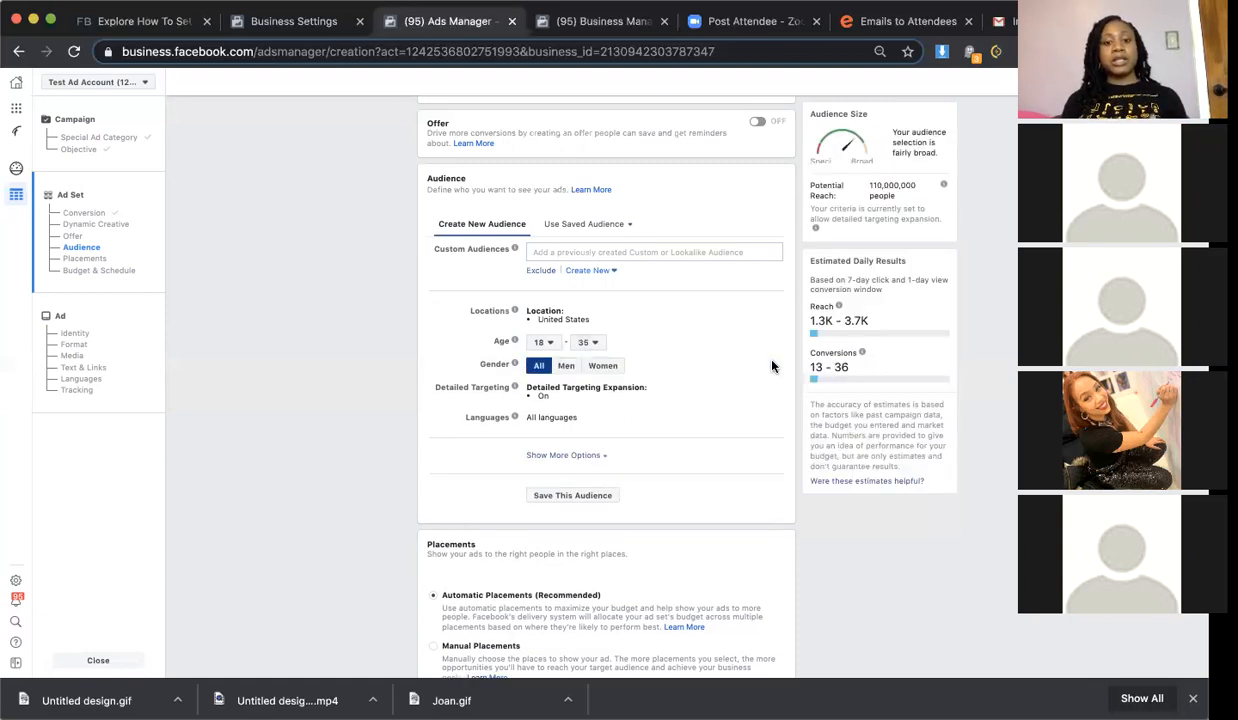
left_click(603, 365)
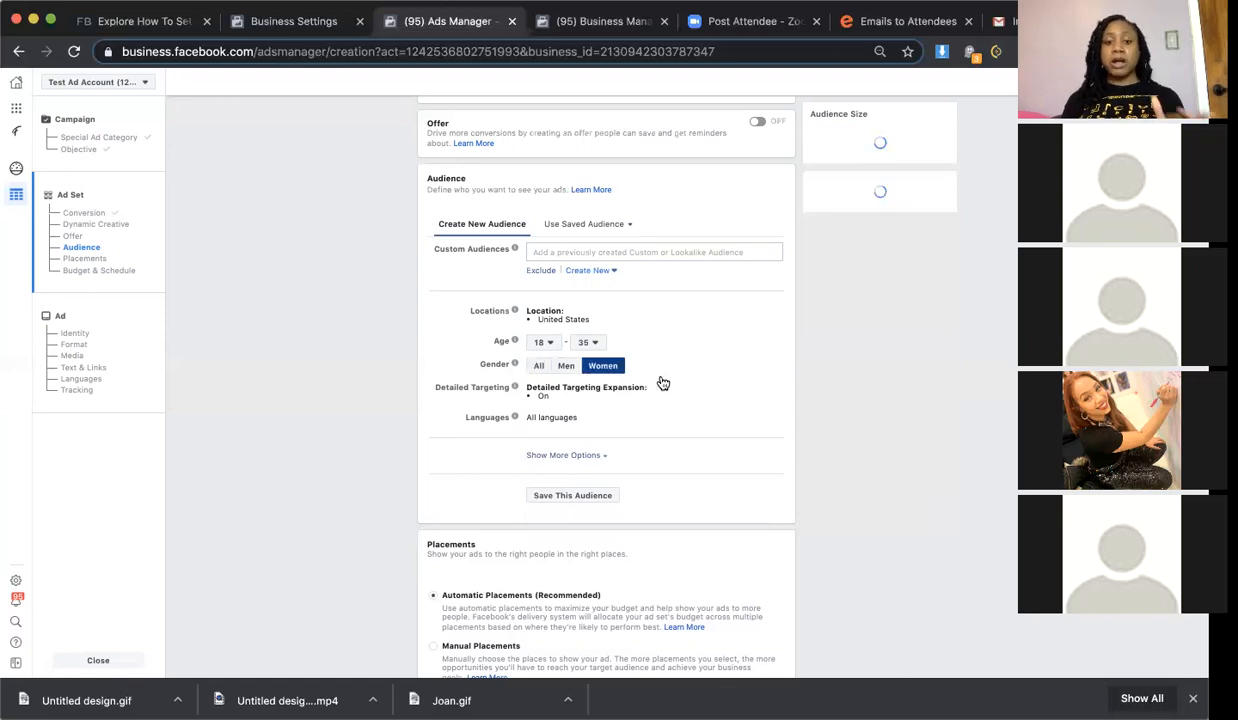
Show the additional audience options and look over the placements and budget sections of the ad set
left_click(594, 456)
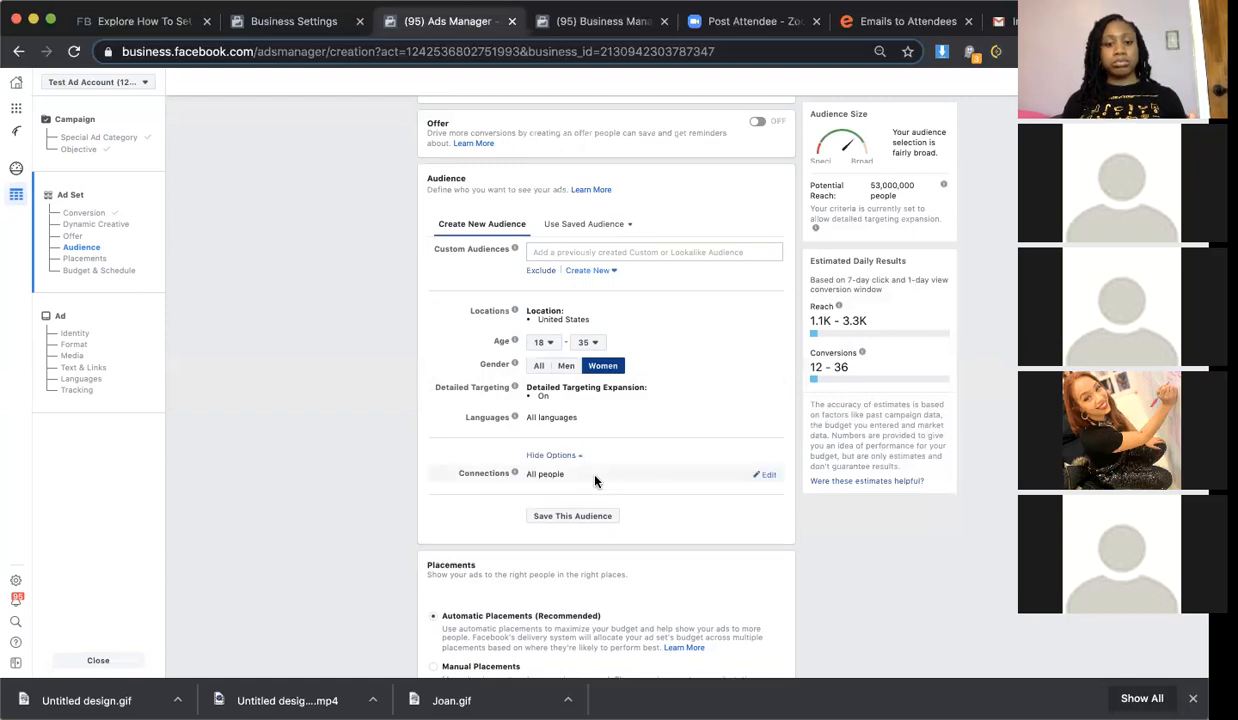
scroll(594, 481, "down", 1)
scroll(594, 482, "down", 2)
Check which existing custom and lookalike audiences are available for the ad set
scroll(593, 478, "up", 3)
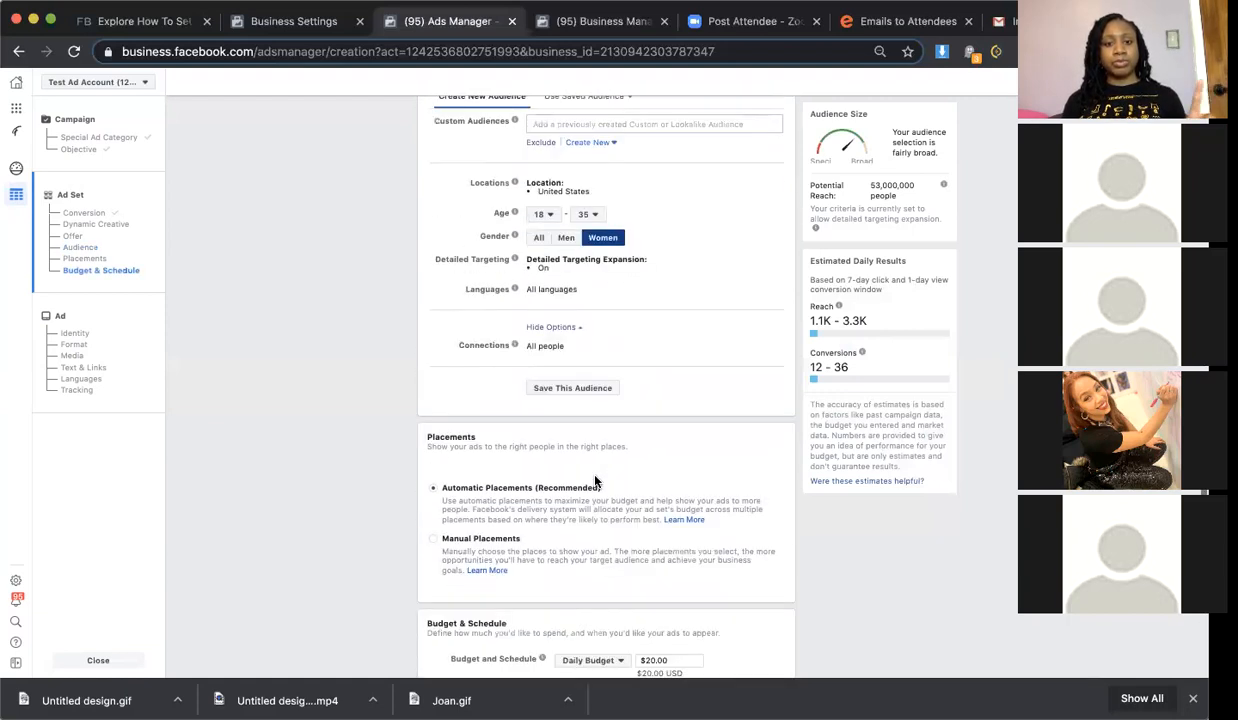
left_click(544, 263)
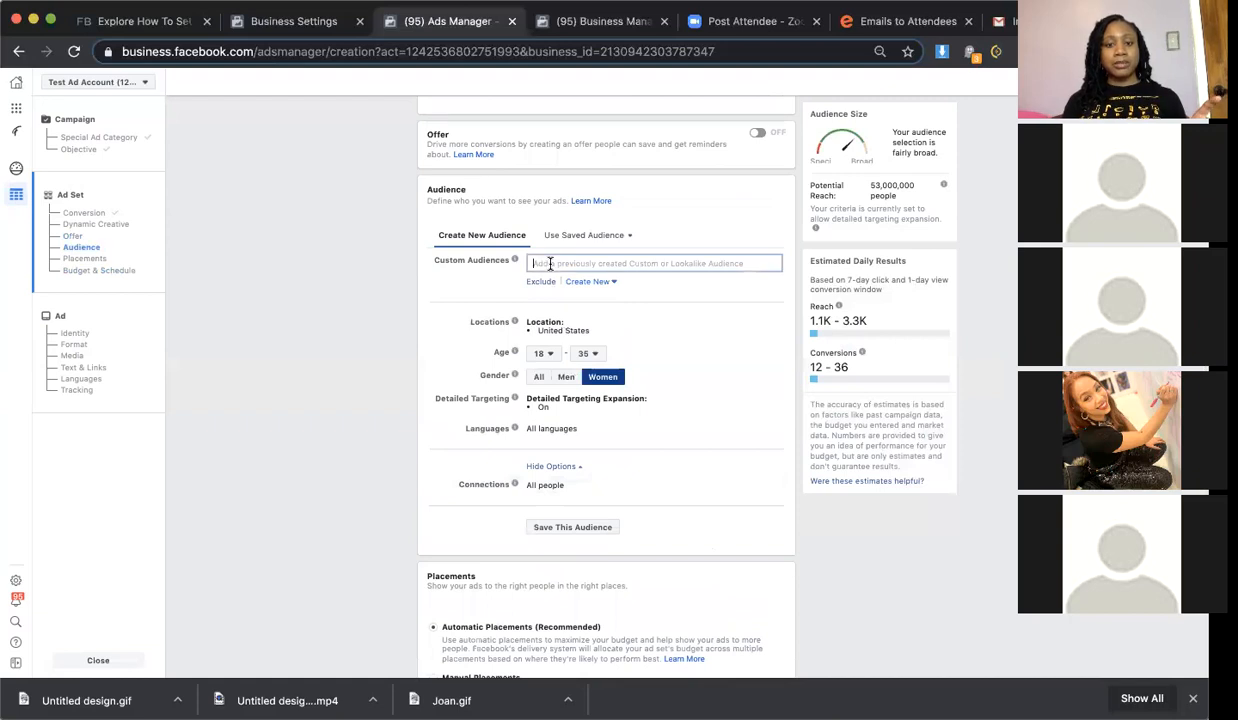
left_click(483, 287)
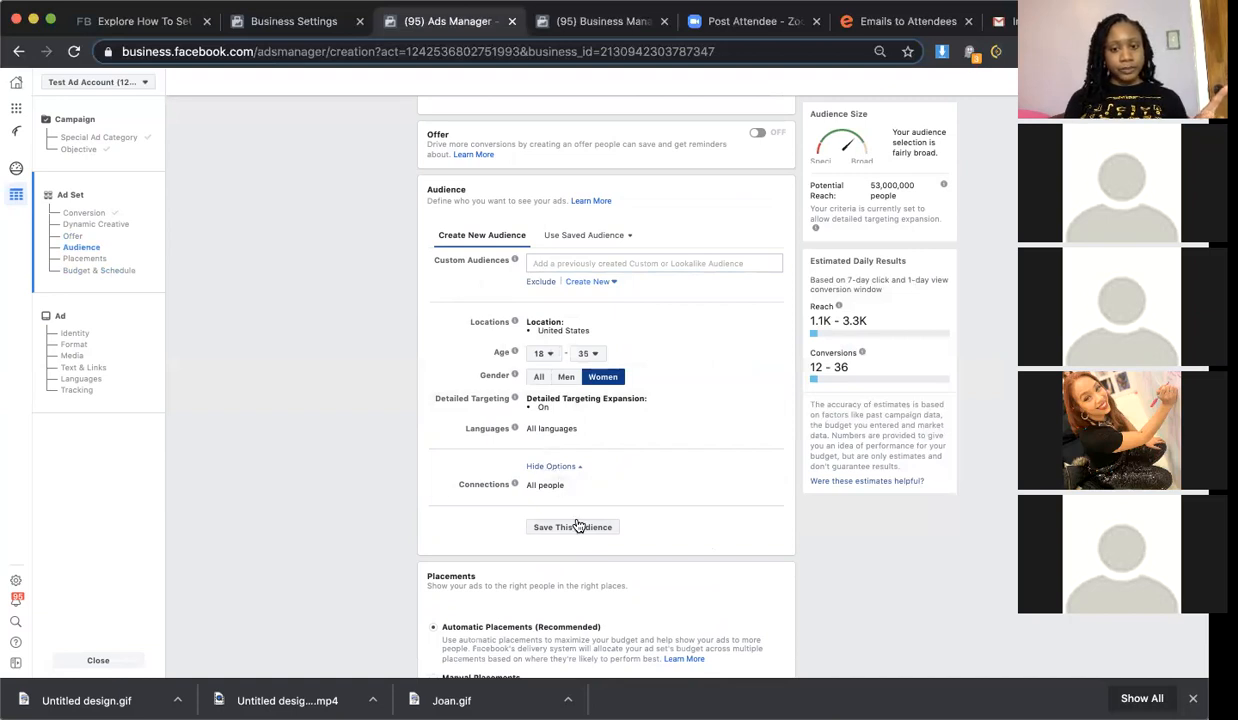
scroll(577, 526, "down", 5)
scroll(578, 525, "up", 4)
scroll(576, 523, "up", 1)
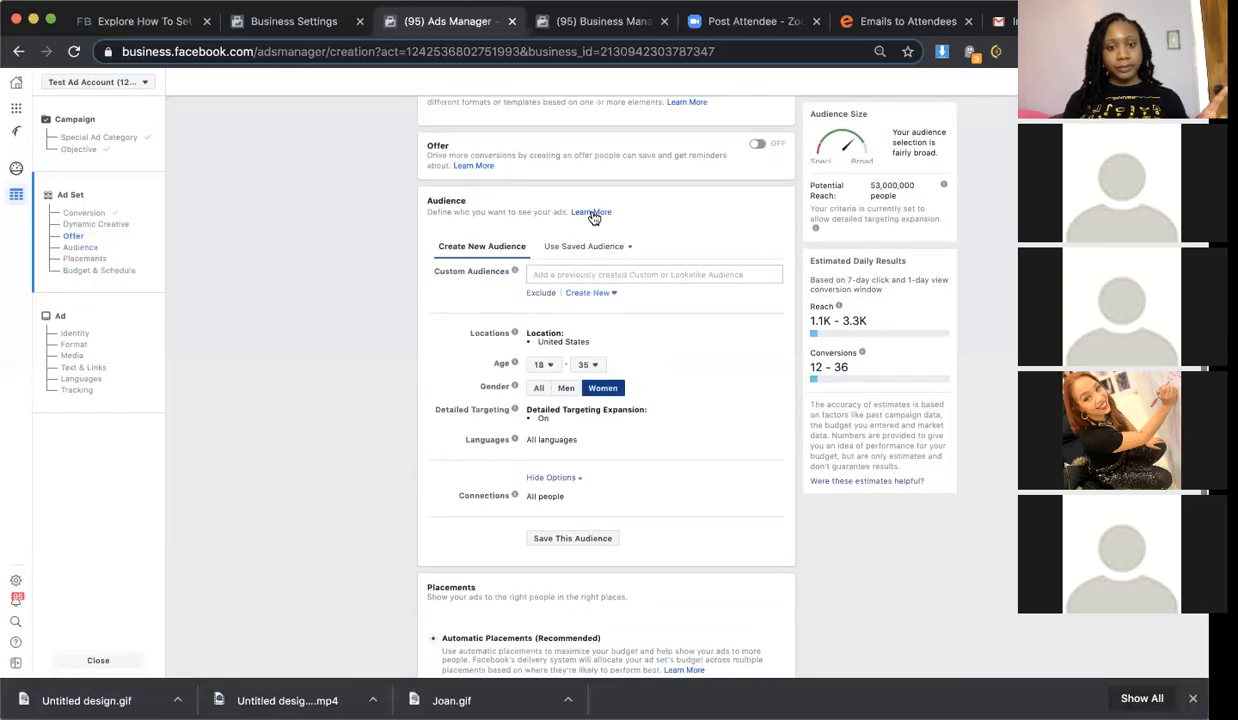
left_click(606, 268)
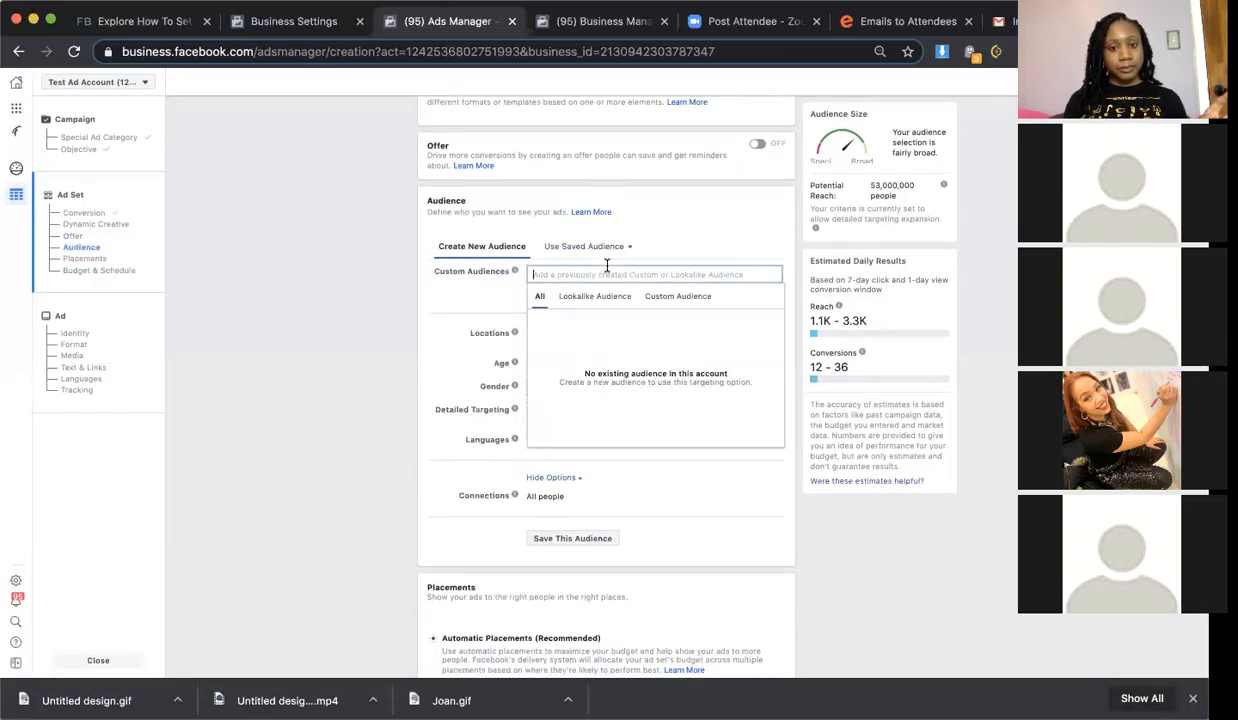
left_click(465, 284)
scroll(583, 326, "down", 1)
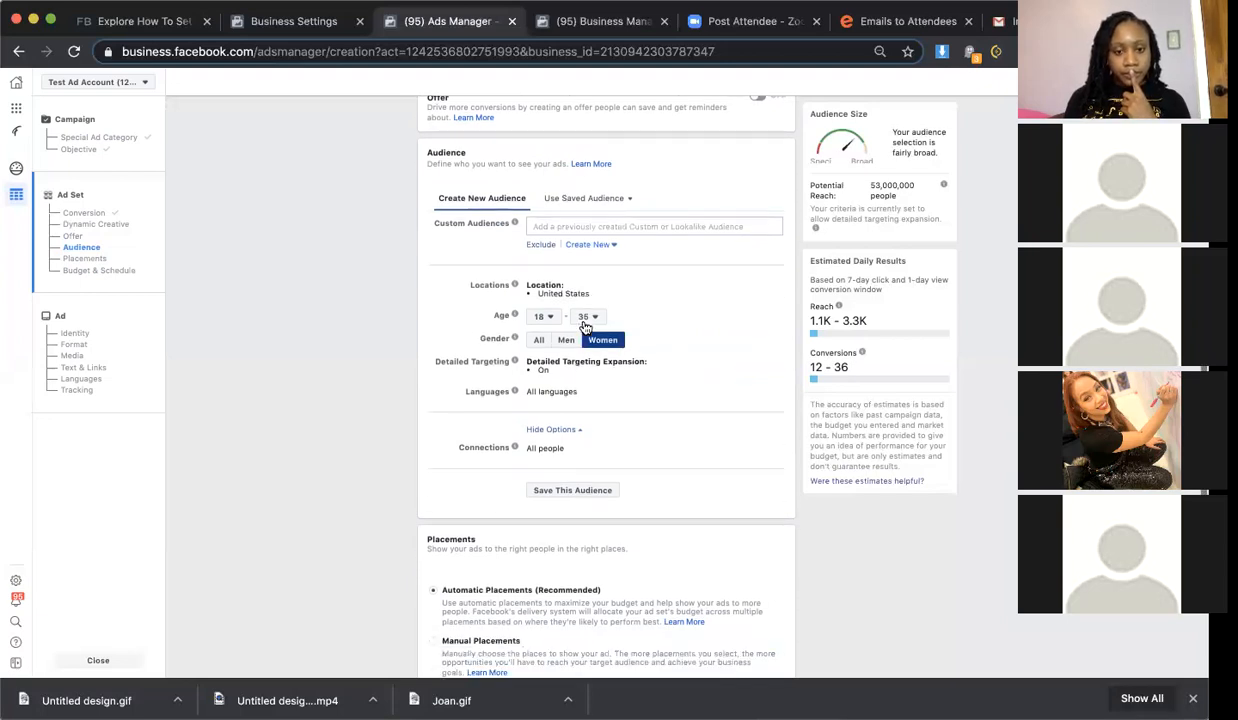
Collapse the additional audience options and review the ad set's placement and budget settings
left_click(555, 430)
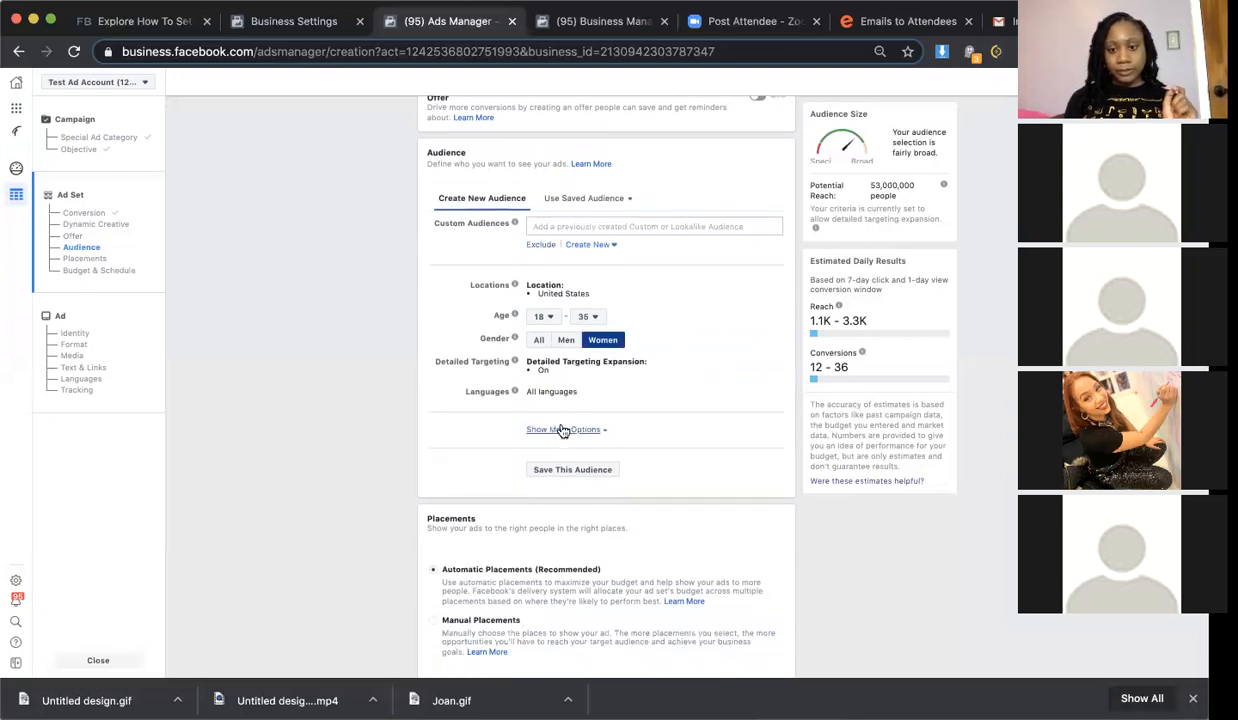
scroll(563, 430, "down", 3)
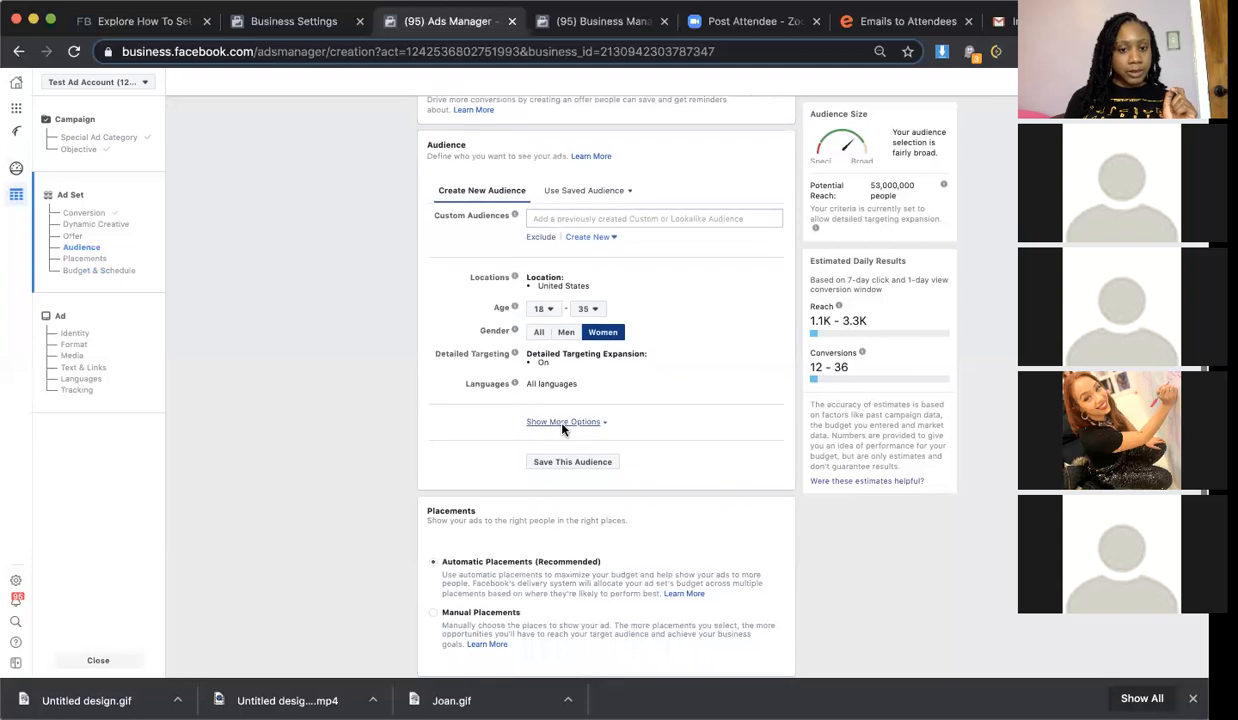
scroll(563, 430, "down", 1)
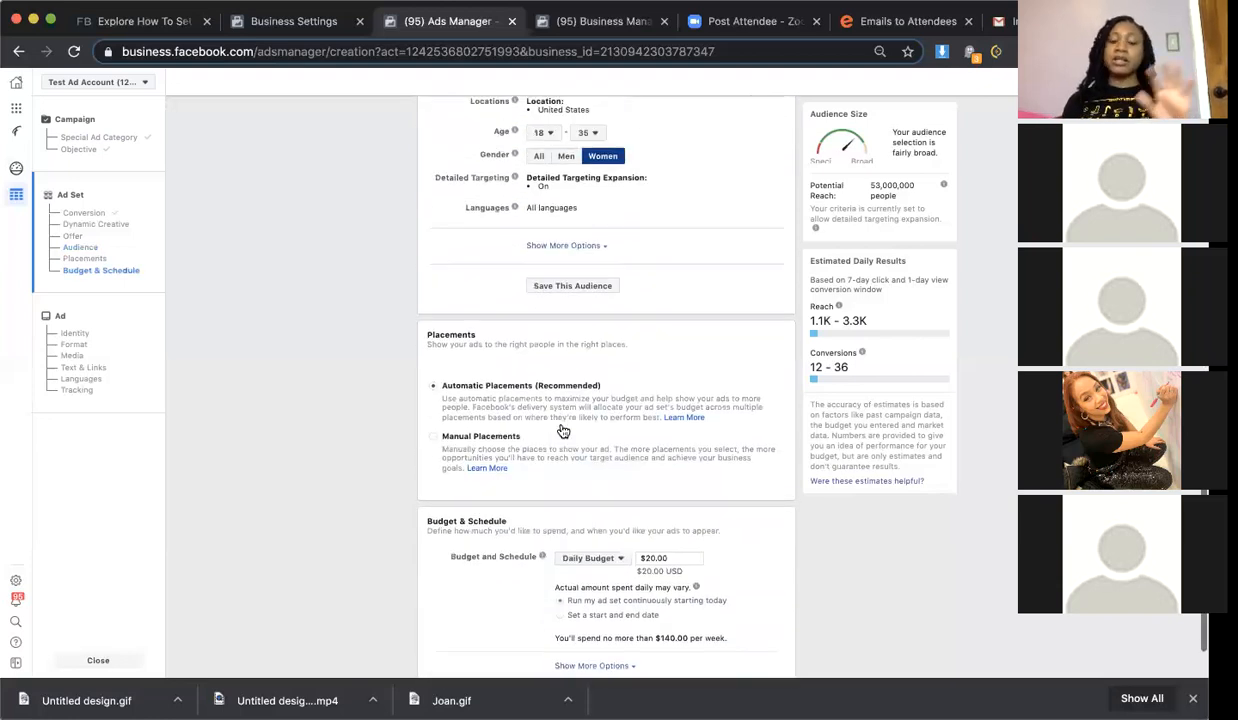
scroll(563, 431, "up", 3)
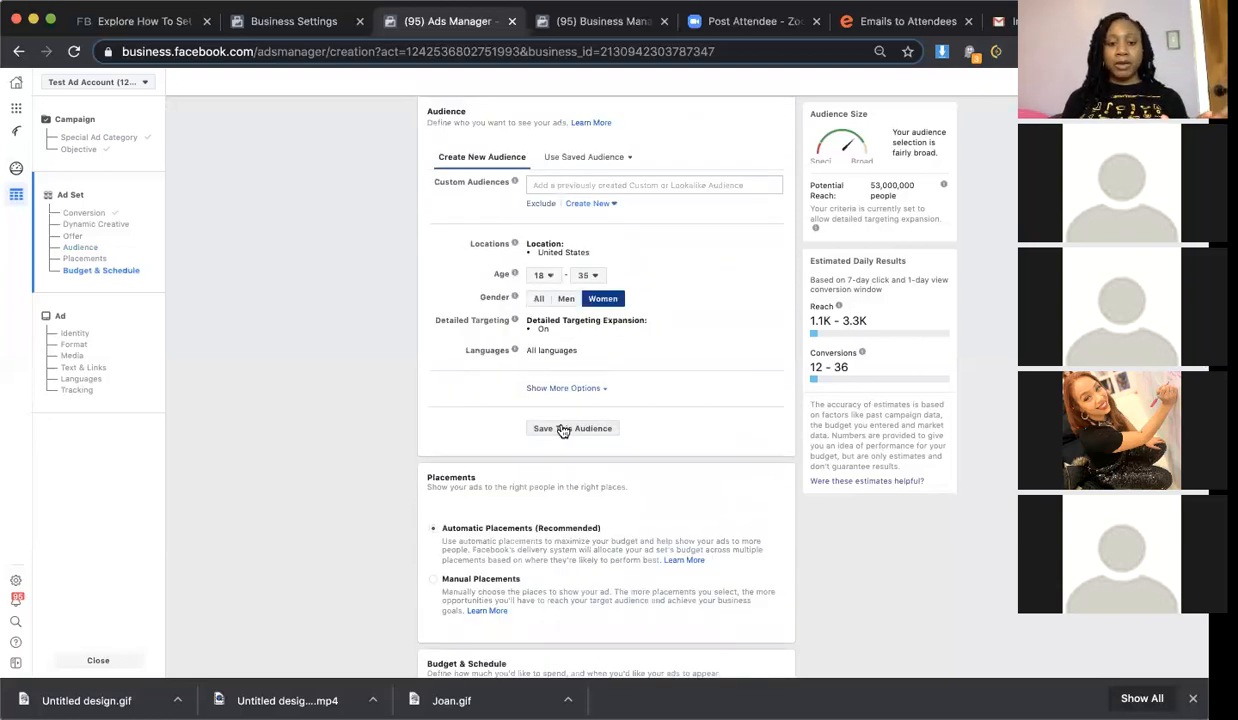
scroll(563, 430, "down", 4)
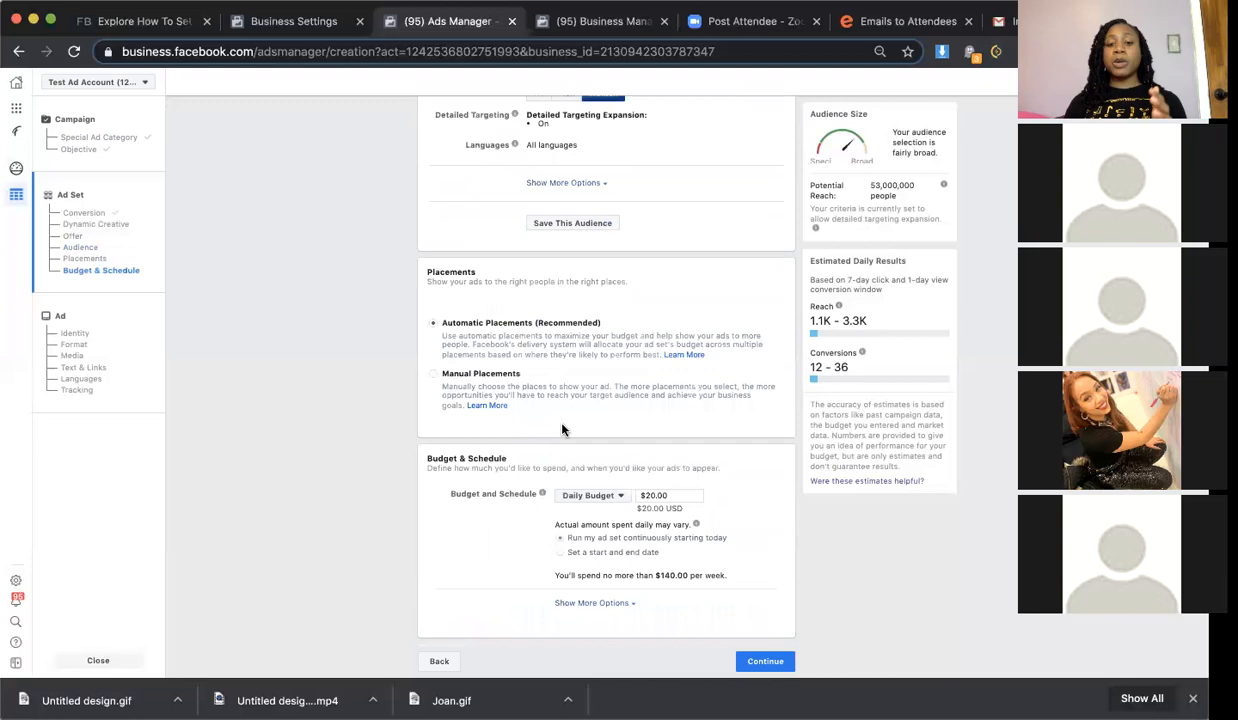
Switch the ad set to a lifetime budget and set its start date to August 18, 2020
left_click(610, 500)
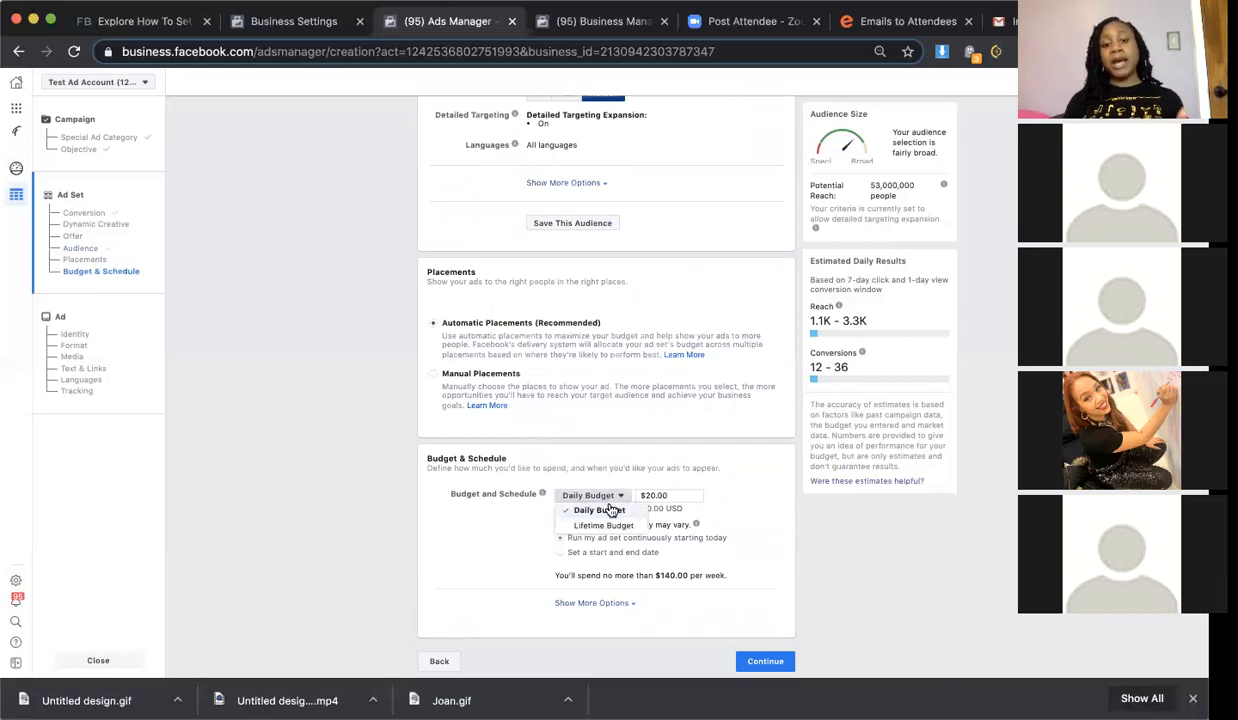
left_click(528, 527)
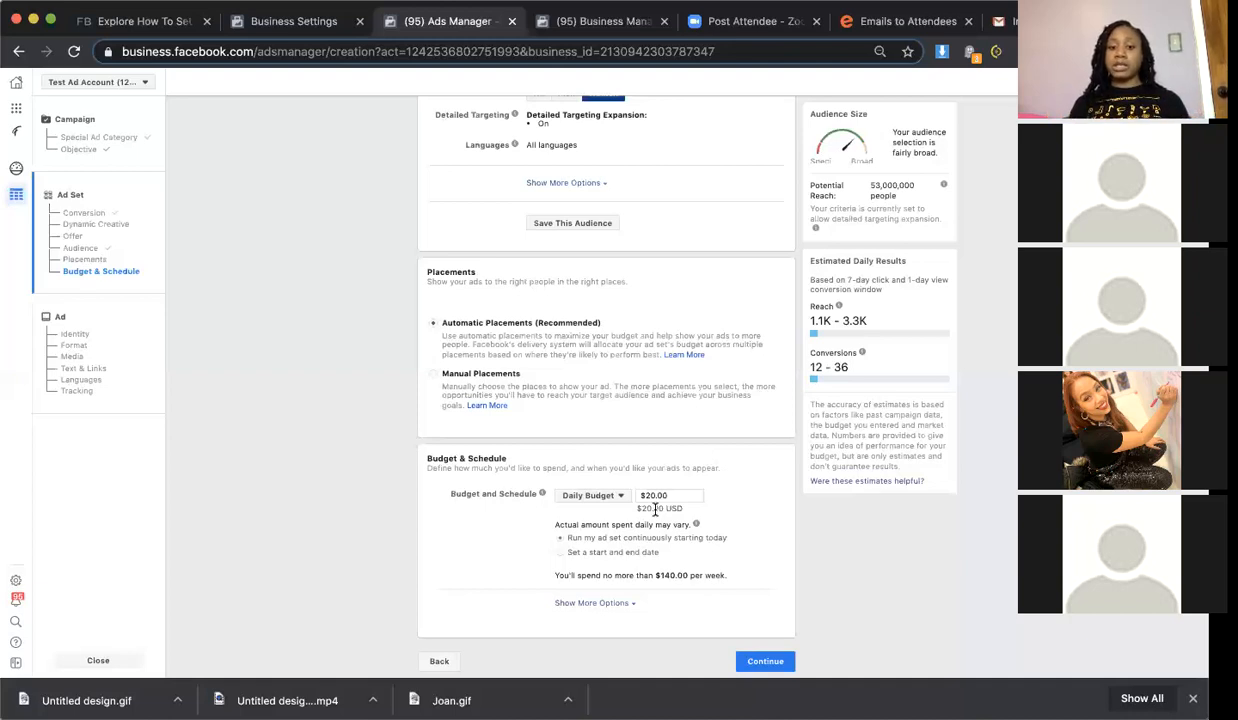
left_click(590, 496)
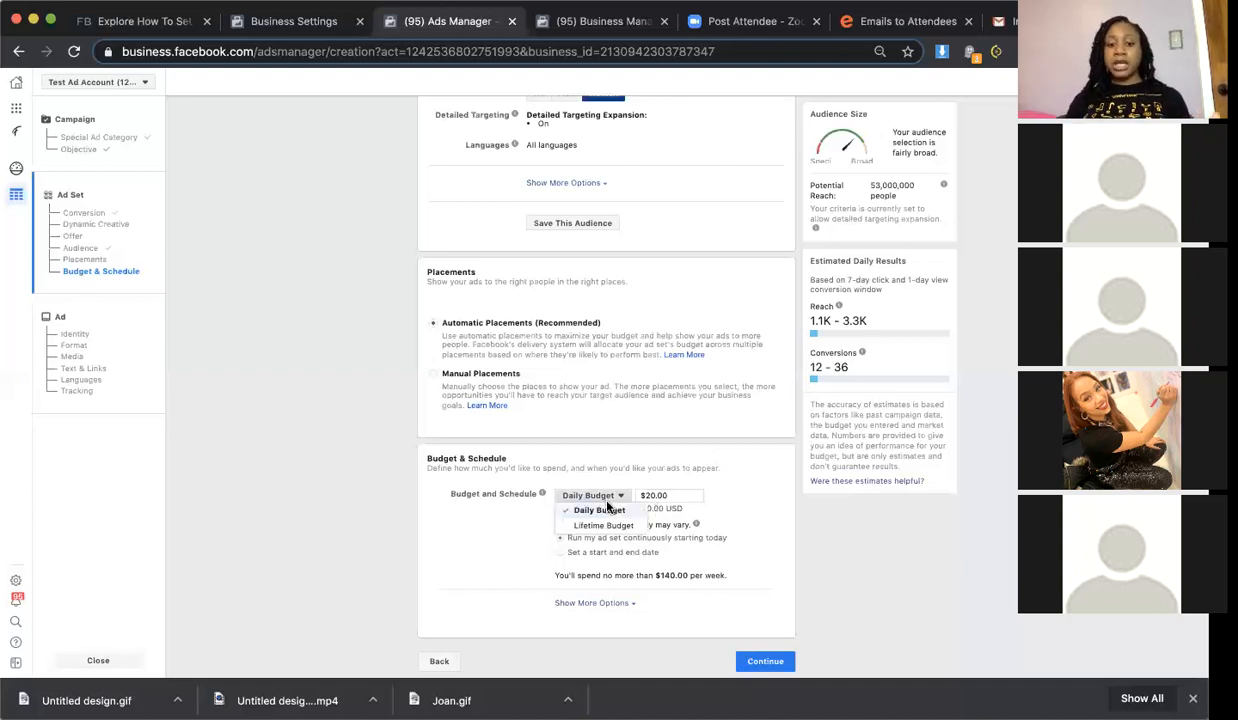
left_click(620, 522)
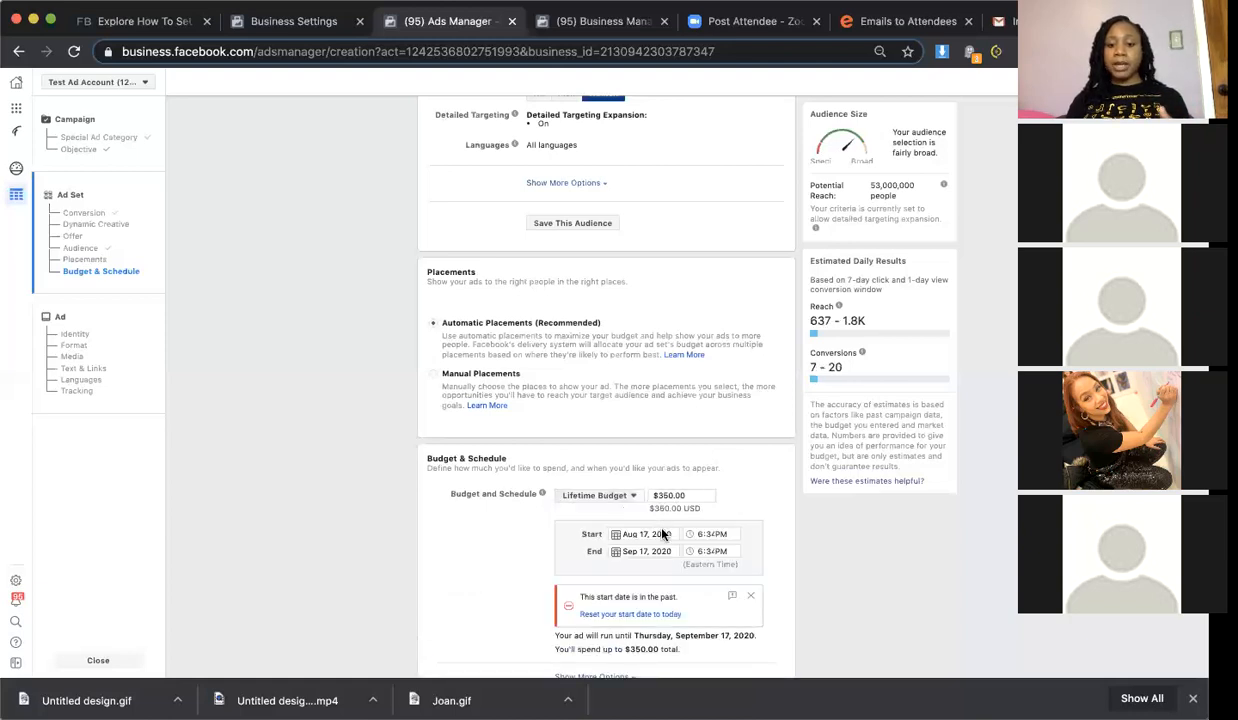
scroll(677, 545, "down", 1)
scroll(677, 545, "down", 1)
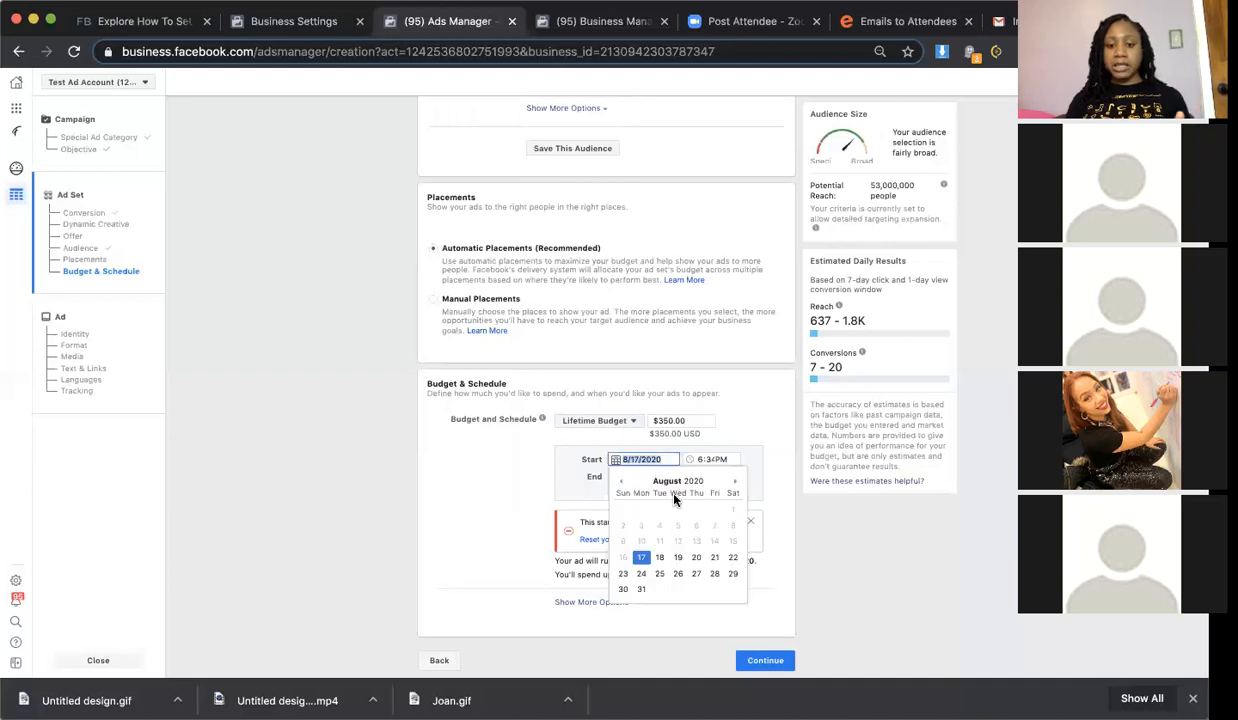
left_click(659, 557)
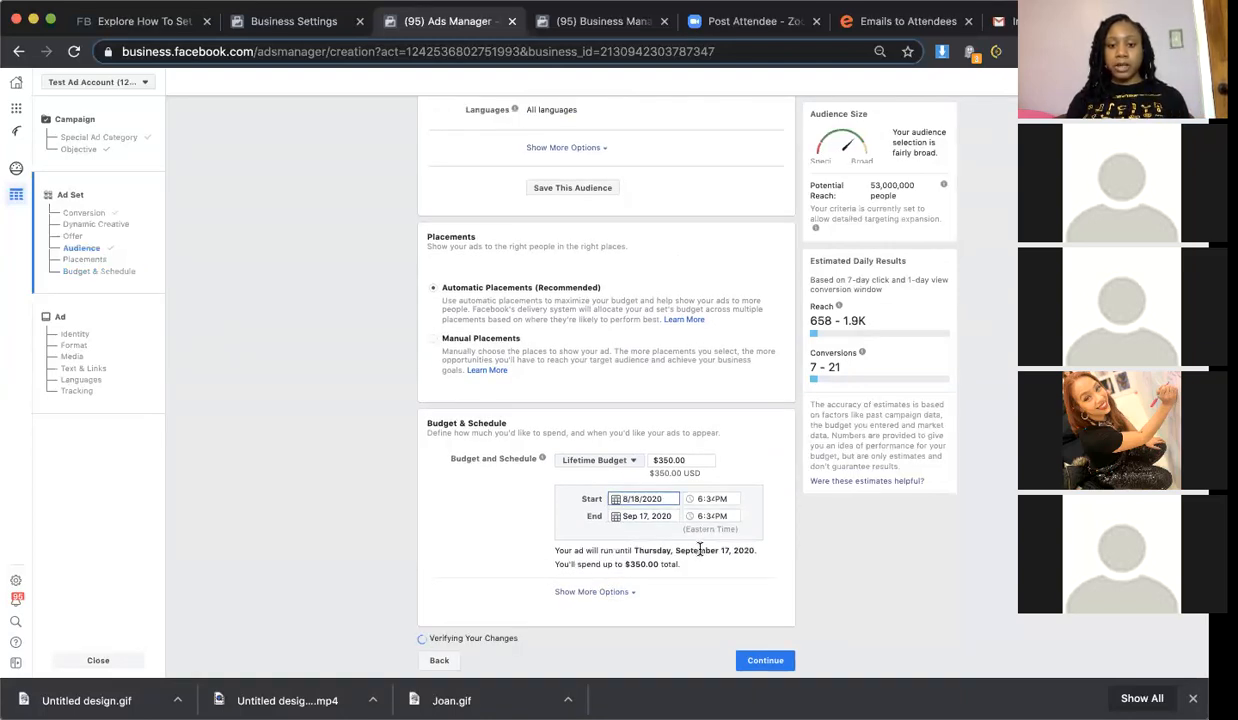
Show the additional budget options and set ad scheduling to run ads on a schedule
left_click(605, 602)
scroll(609, 602, "down", 1)
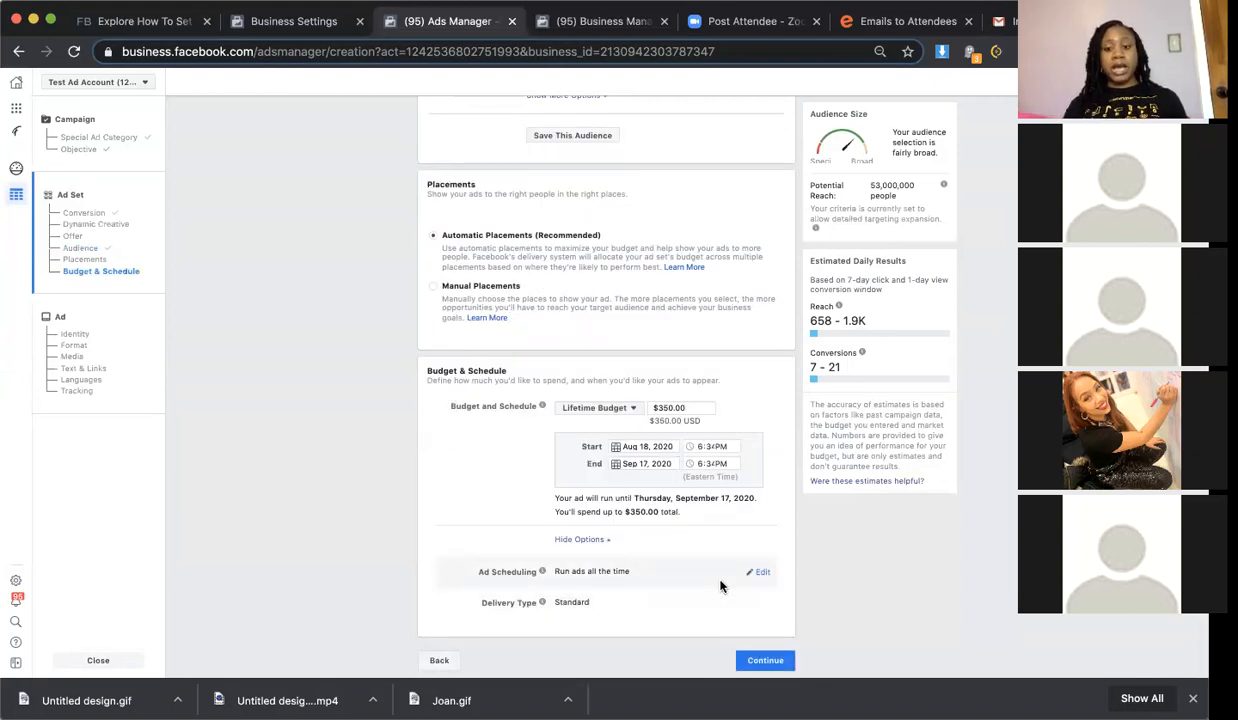
left_click(759, 573)
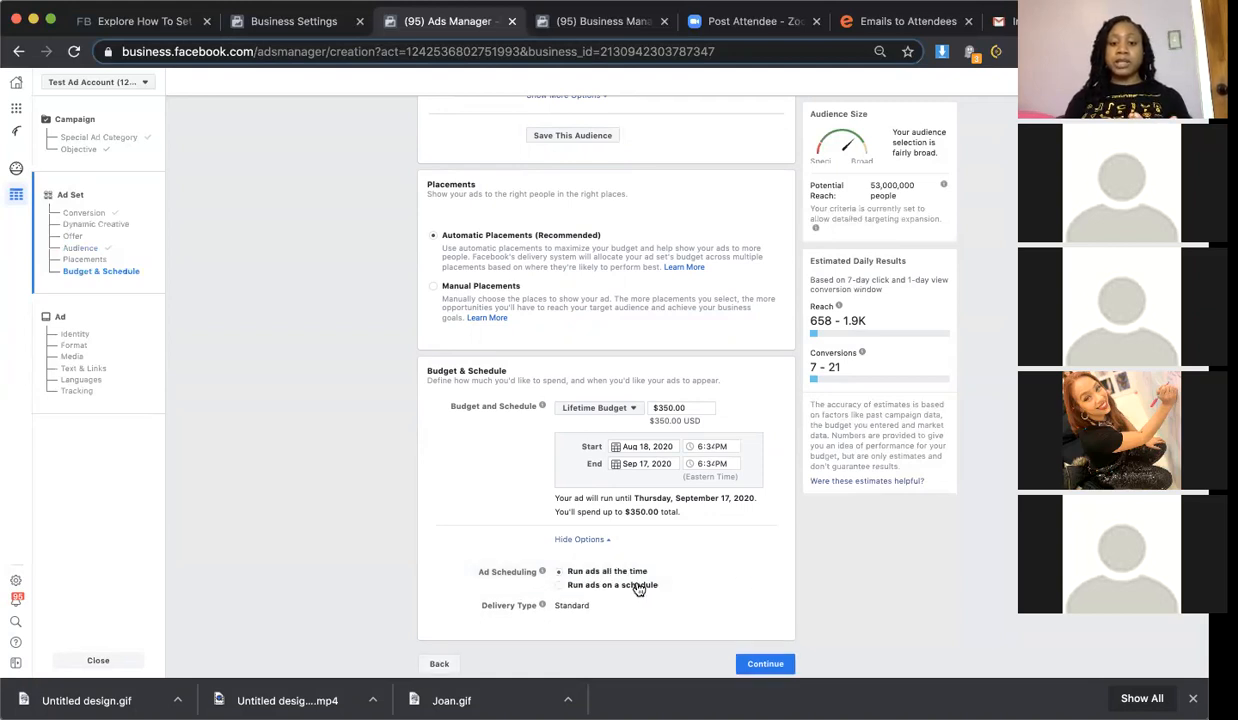
left_click(641, 588)
scroll(639, 590, "down", 3)
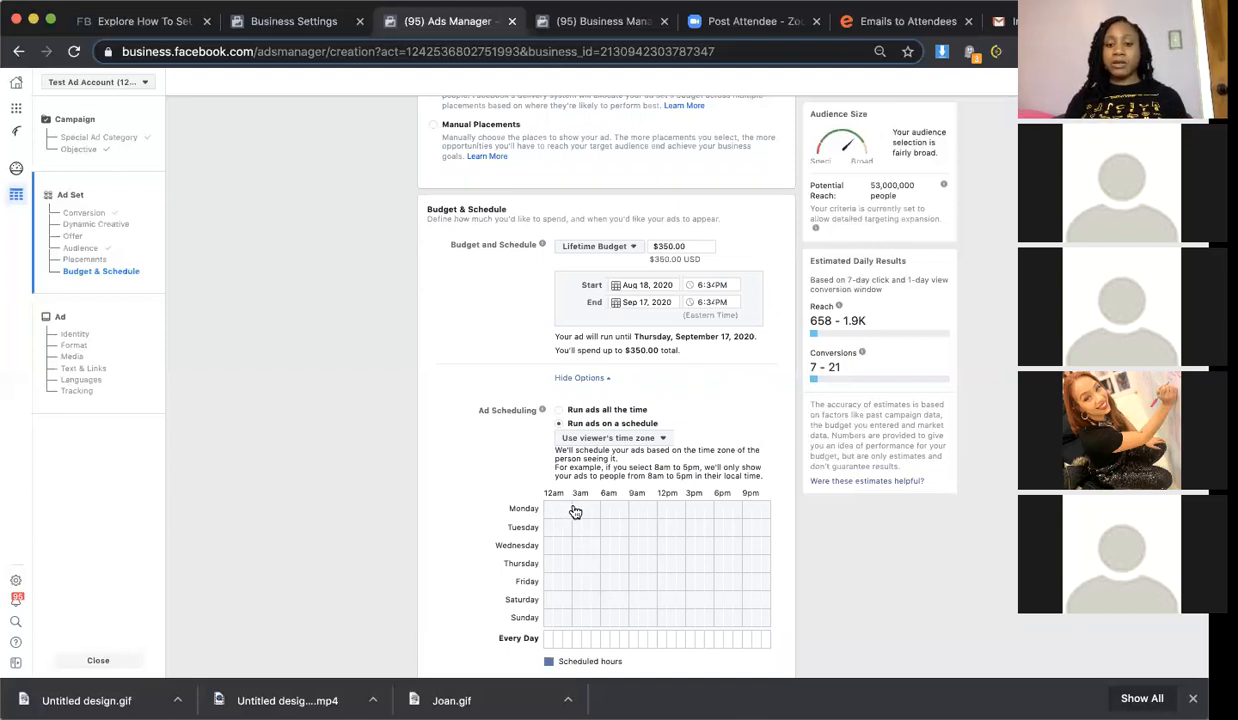
Schedule the ads from 3am to 8pm on Monday, Tuesday and Wednesday, and continue to the ad level
left_click_drag(577, 510, 729, 516)
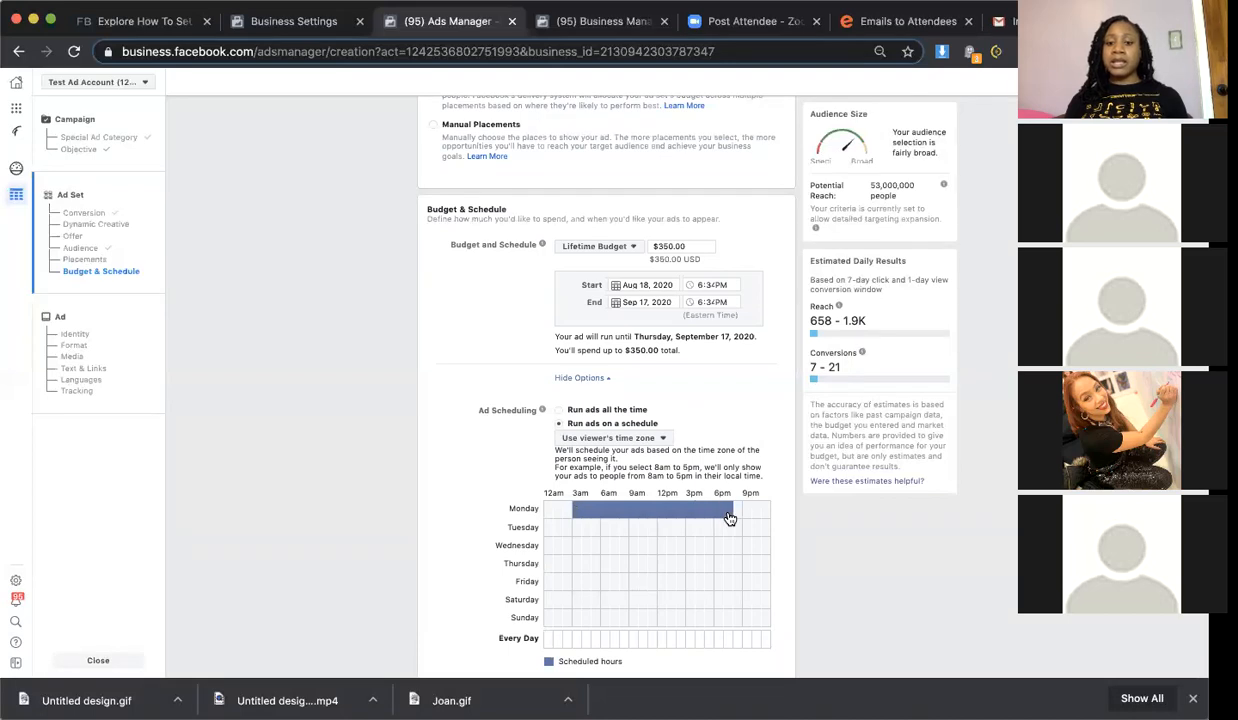
left_click_drag(577, 536, 728, 543)
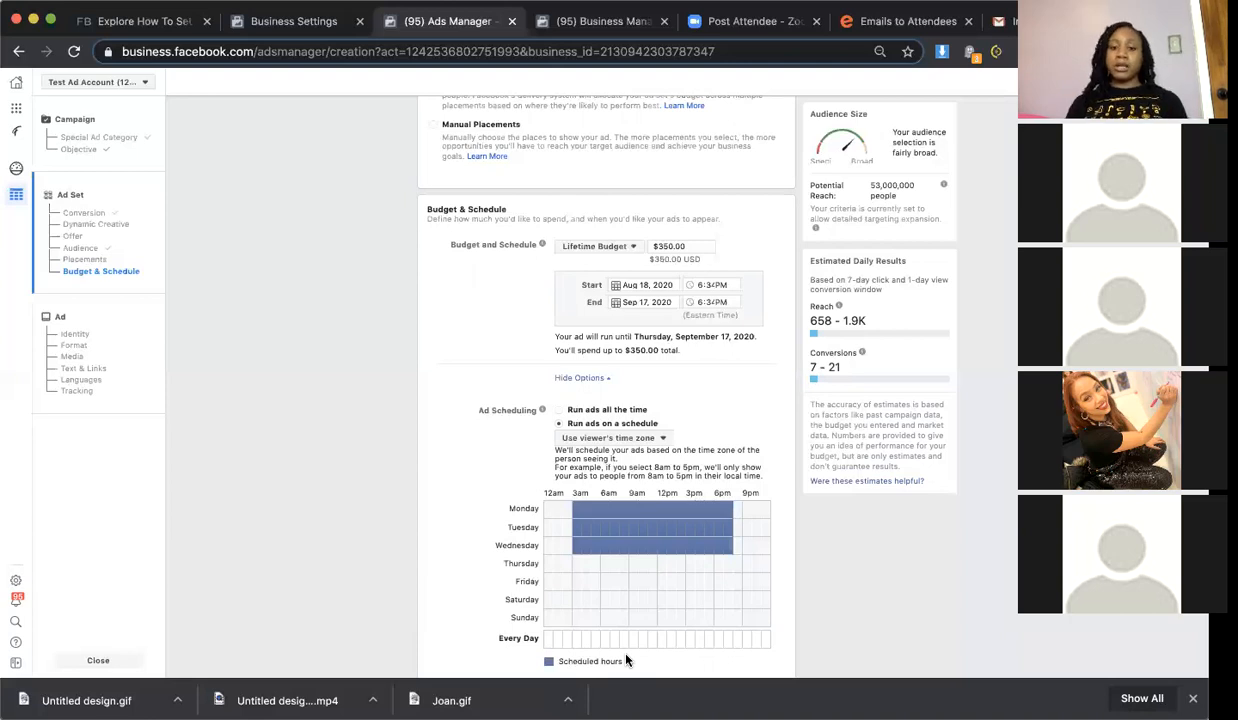
scroll(627, 661, "down", 2)
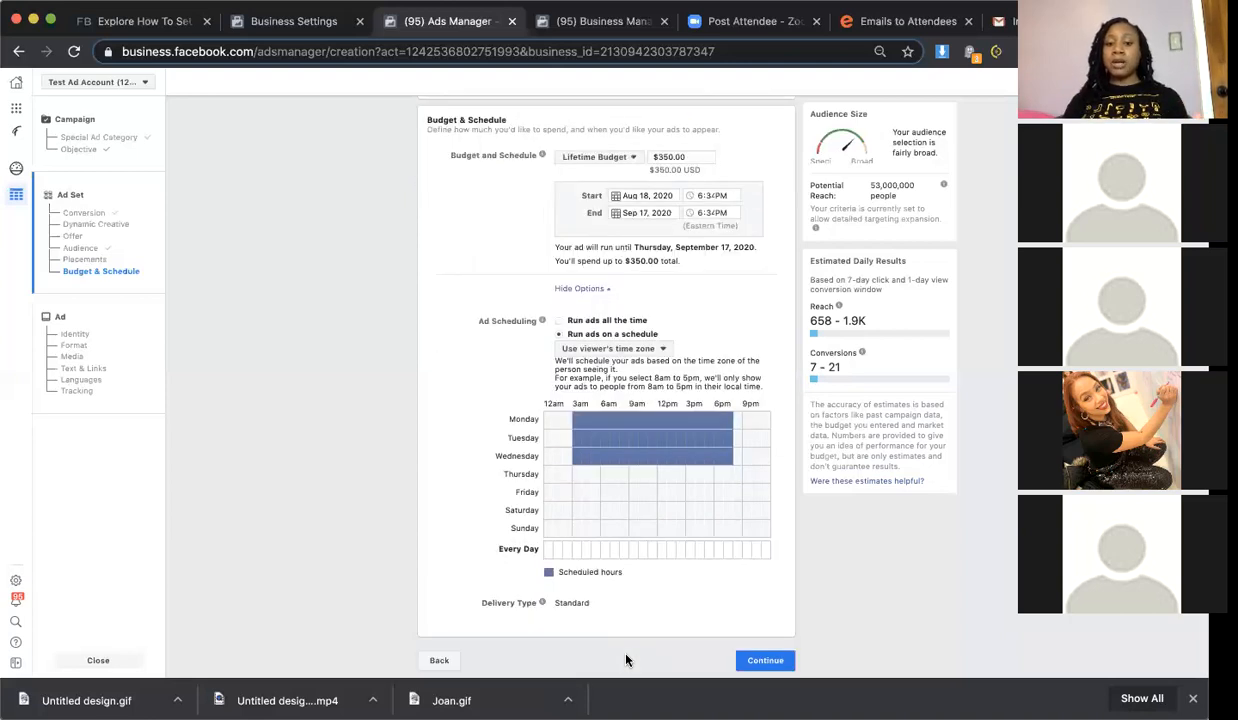
left_click(765, 660)
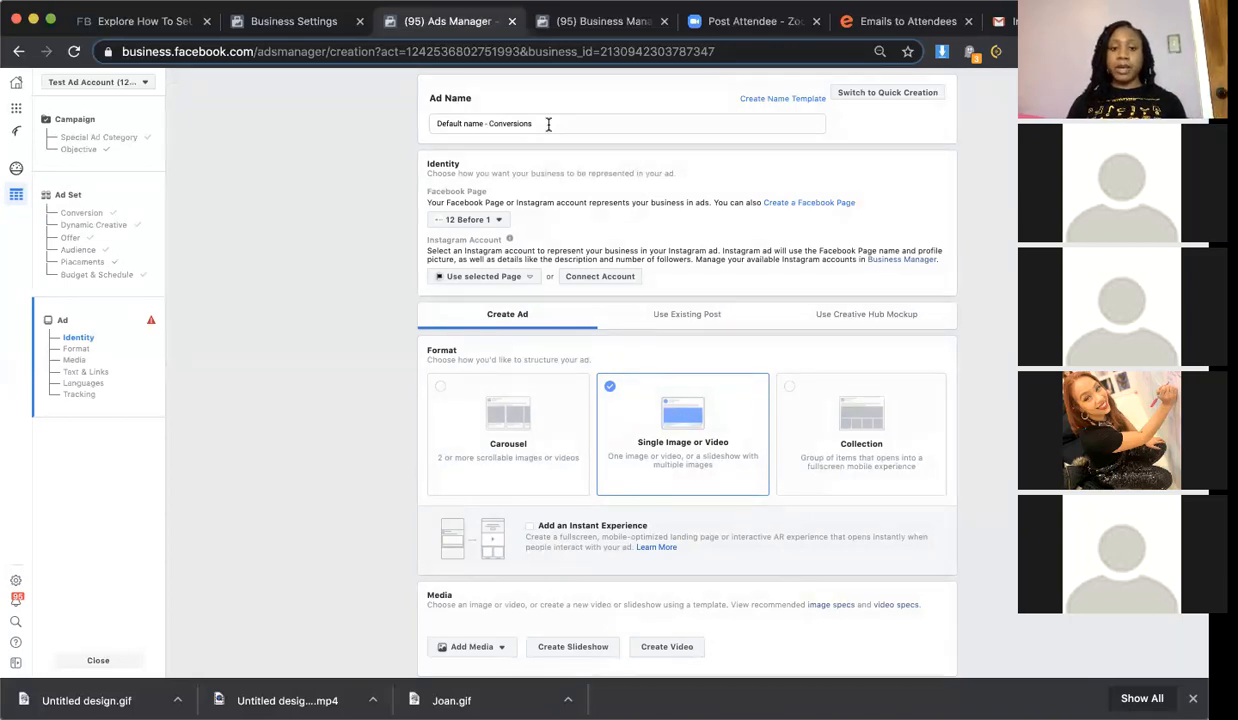
Review the Facebook Pages and the Instagram account option available for the ad's identity
left_click(465, 220)
scroll(492, 342, "up", 3)
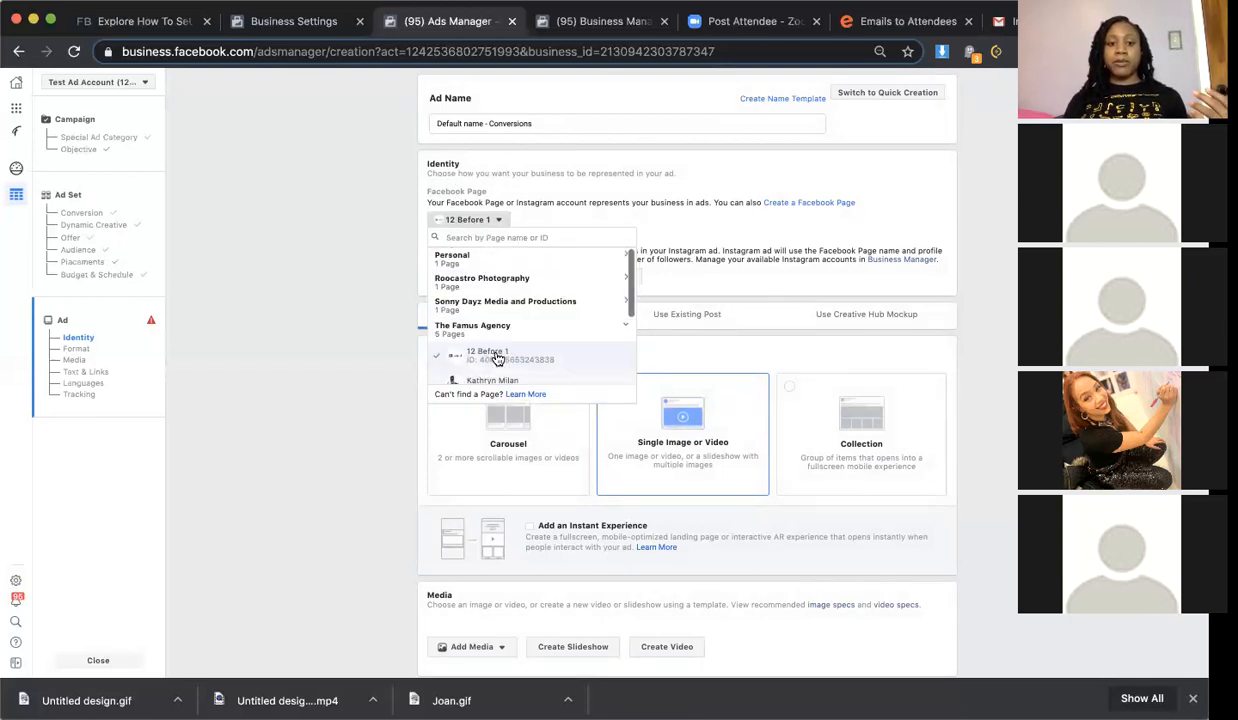
left_click(490, 221)
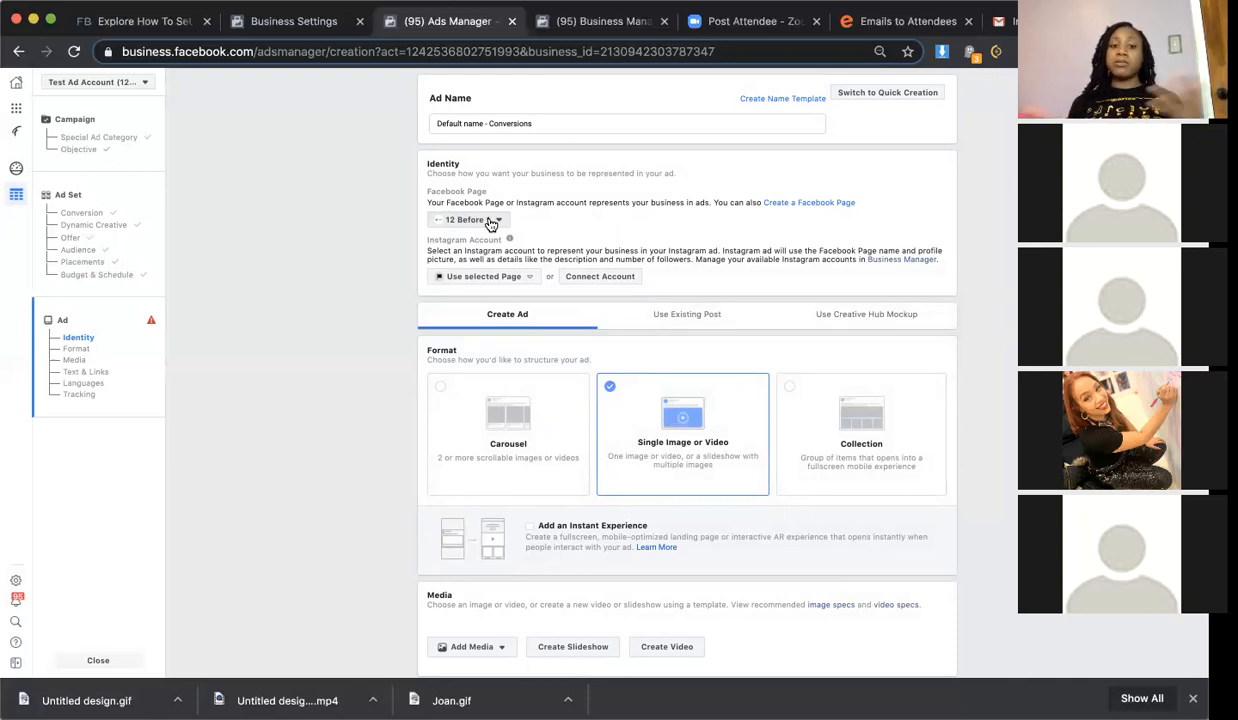
left_click(493, 277)
left_click(497, 284)
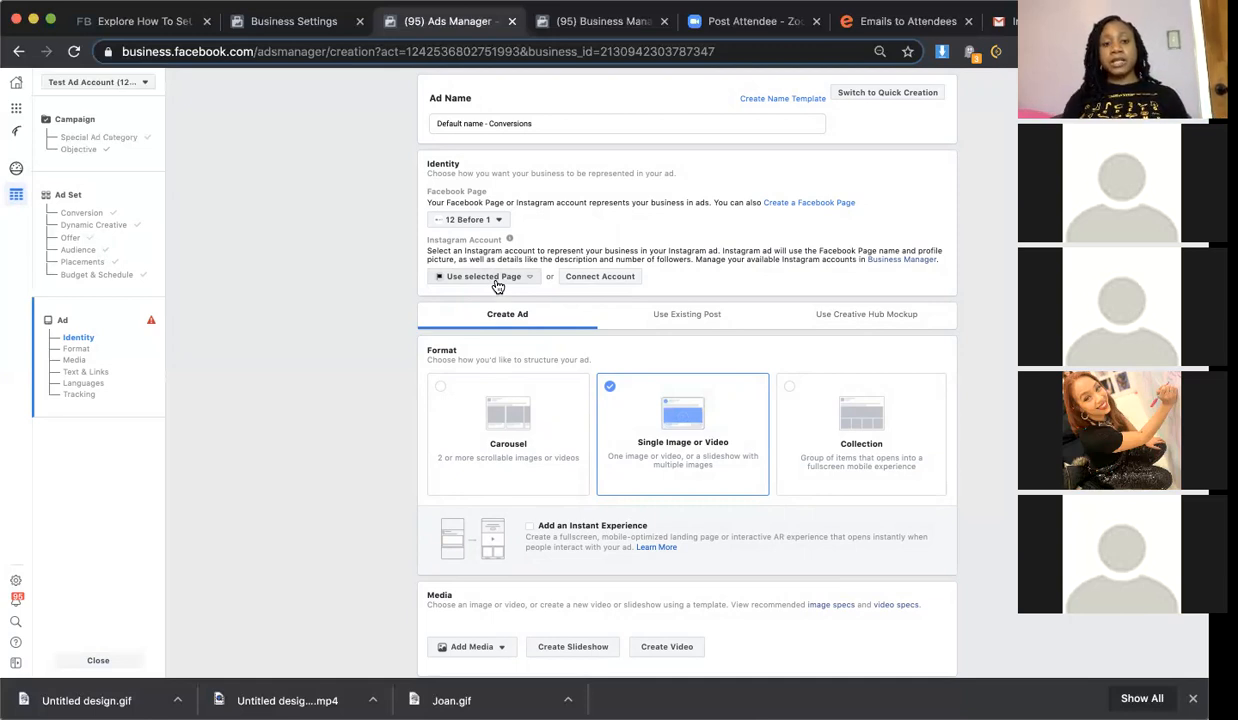
mouse_move(508, 239)
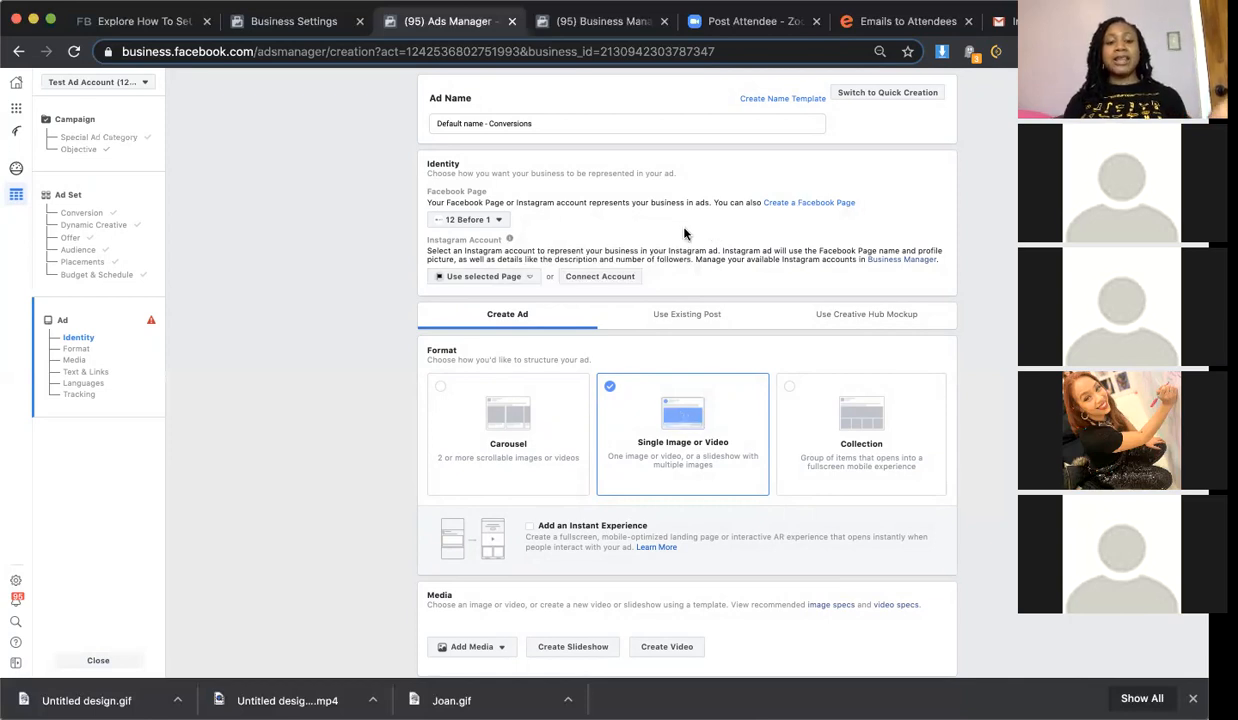
Write "Thirsty? We have the best water. Try Poland Spring." as the ad's primary text
scroll(538, 345, "down", 5)
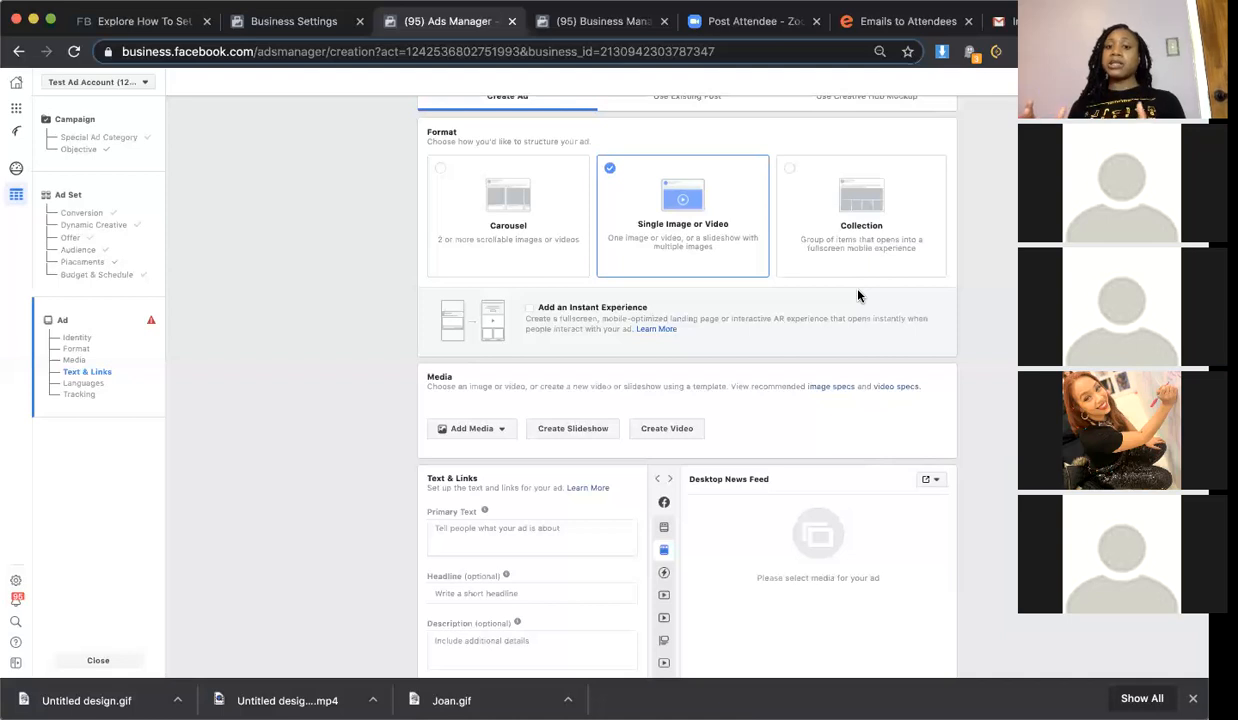
scroll(695, 367, "down", 4)
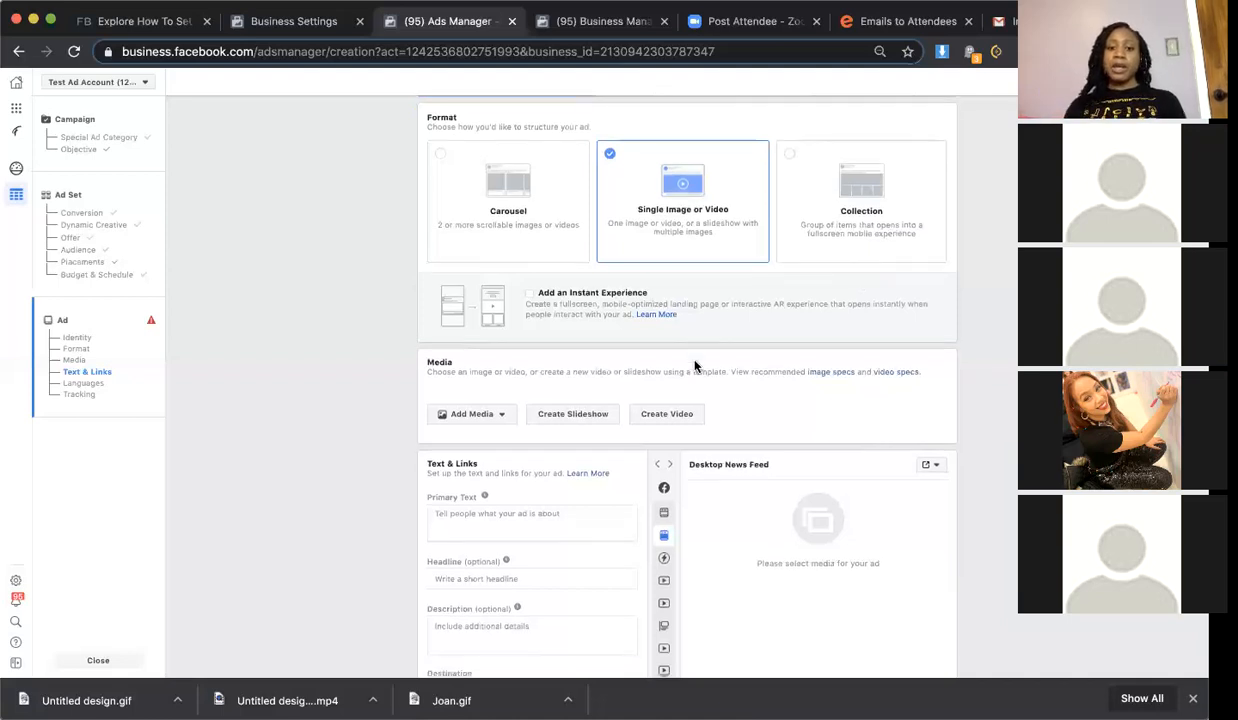
scroll(695, 367, "down", 2)
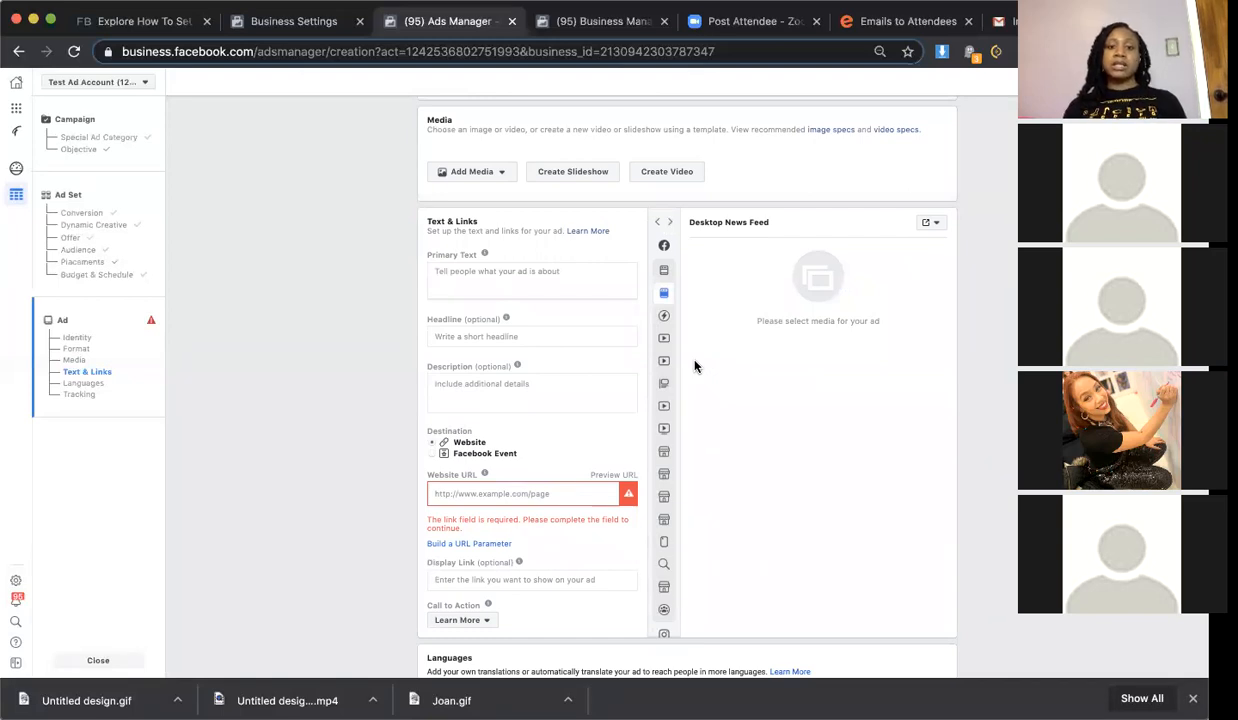
mouse_move(481, 242)
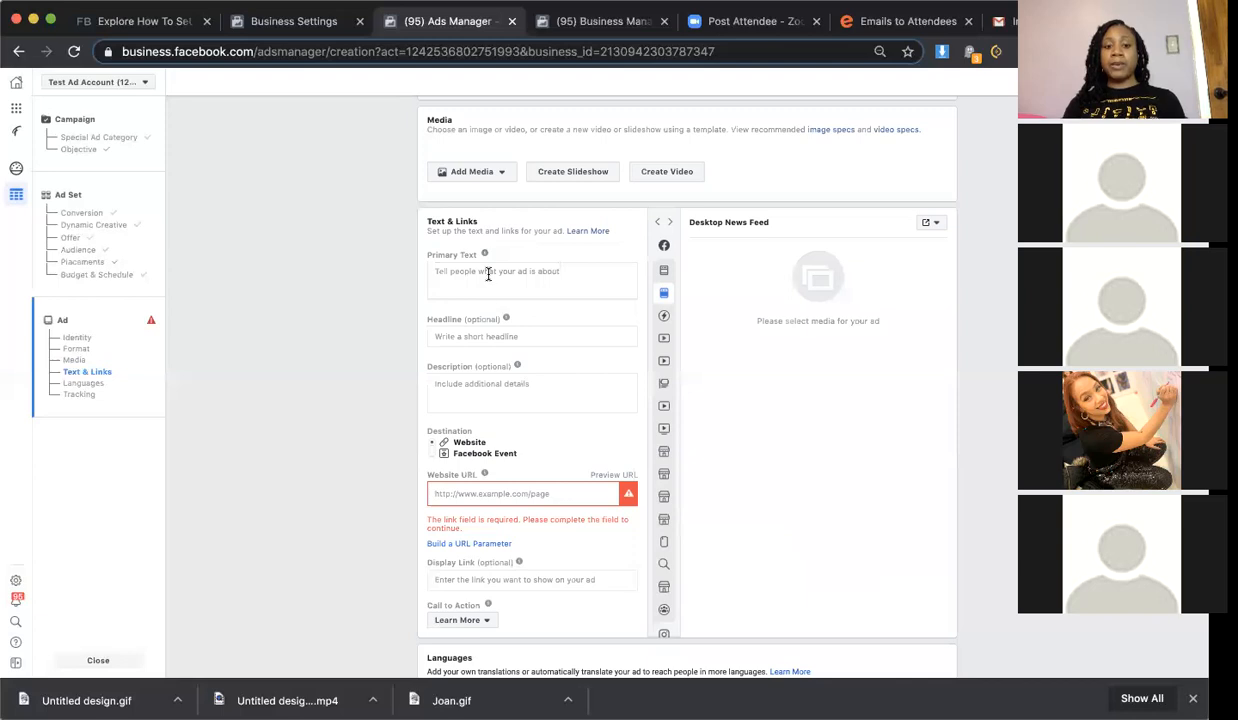
scroll(494, 434, "down", 1)
scroll(494, 434, "down", 1)
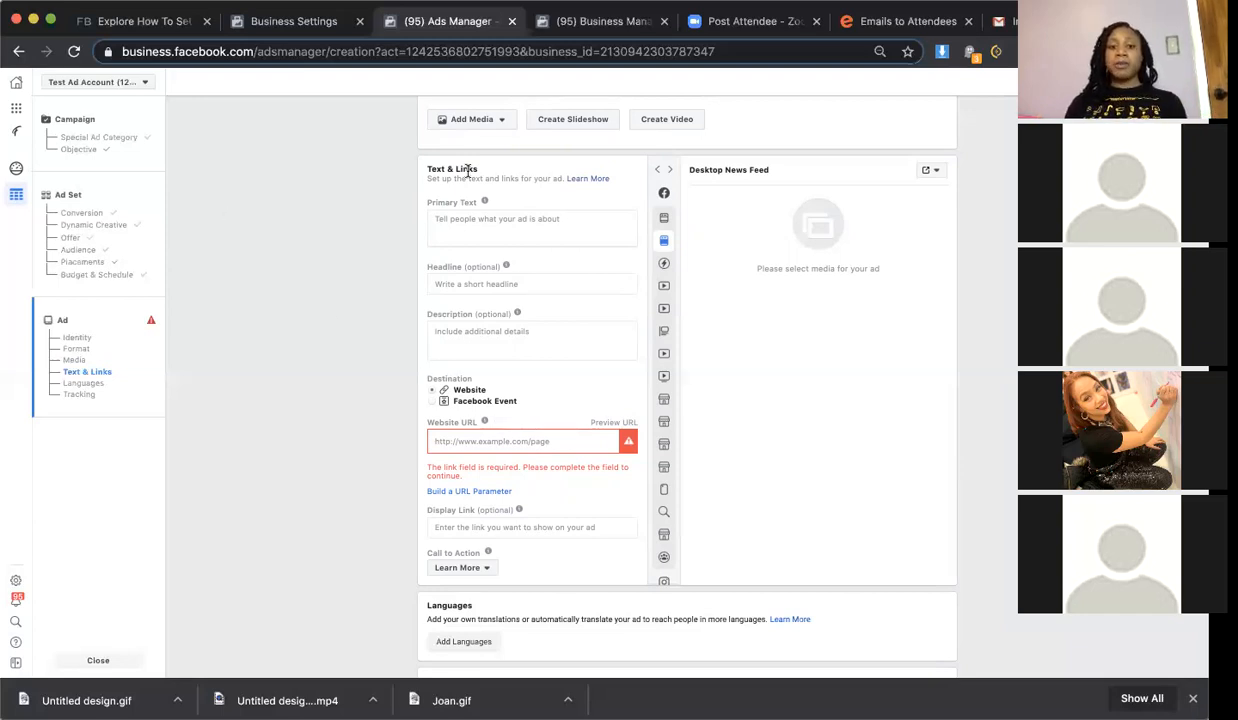
left_click(473, 220)
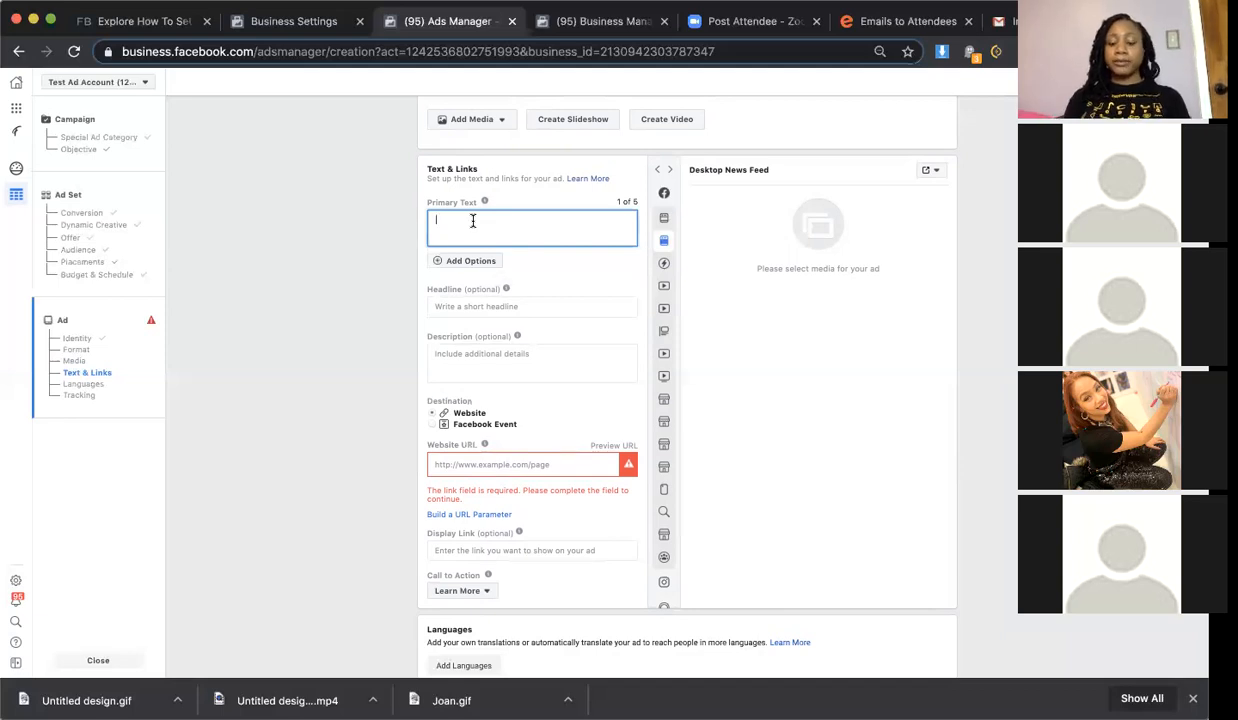
type("Thu")
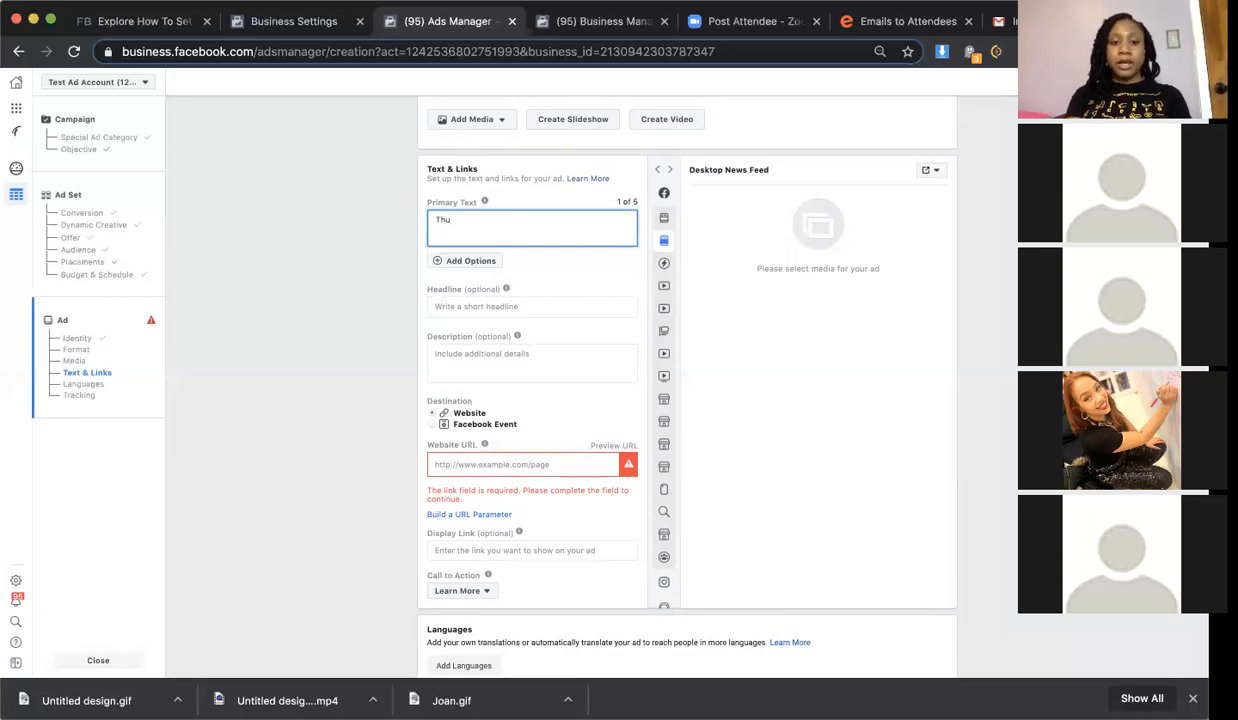
type("rsd")
key("BackSpace")
key("BackSpace")
key("BackSpace")
key("BackSpace")
type("irsty? We have the best water. Try Poland Spring.")
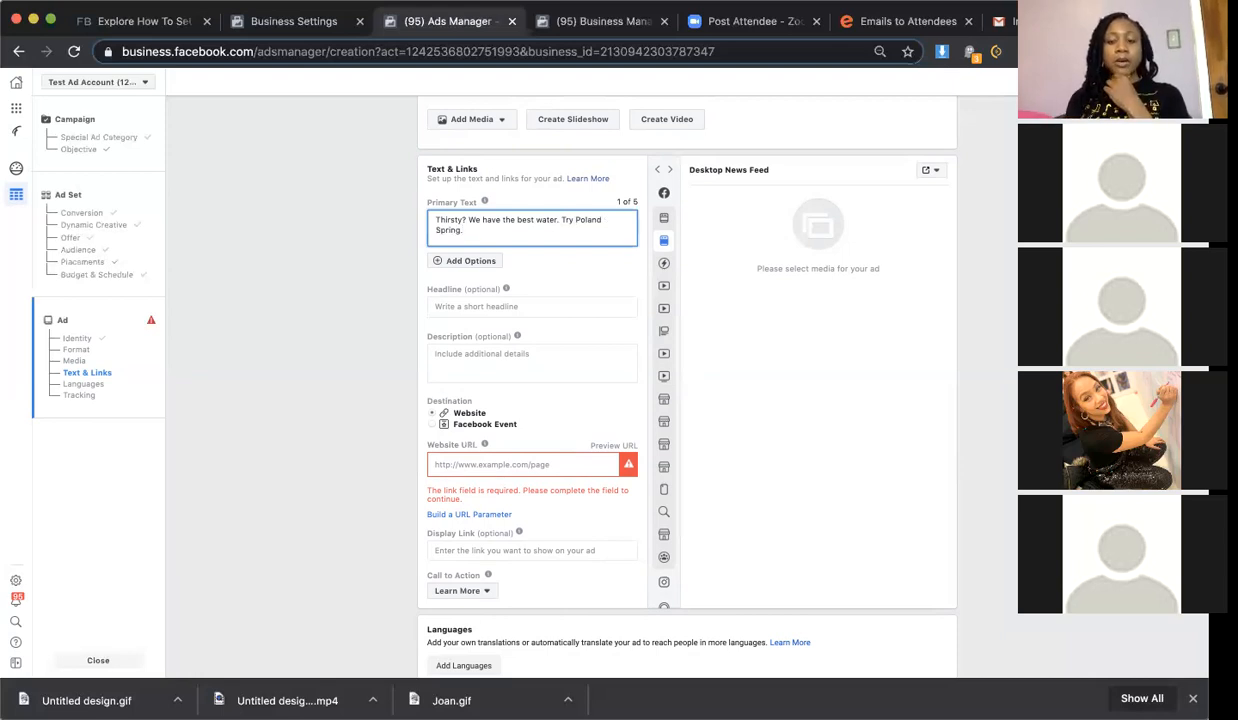
Set the ad's headline to "Drink Water Now"
left_click(517, 306)
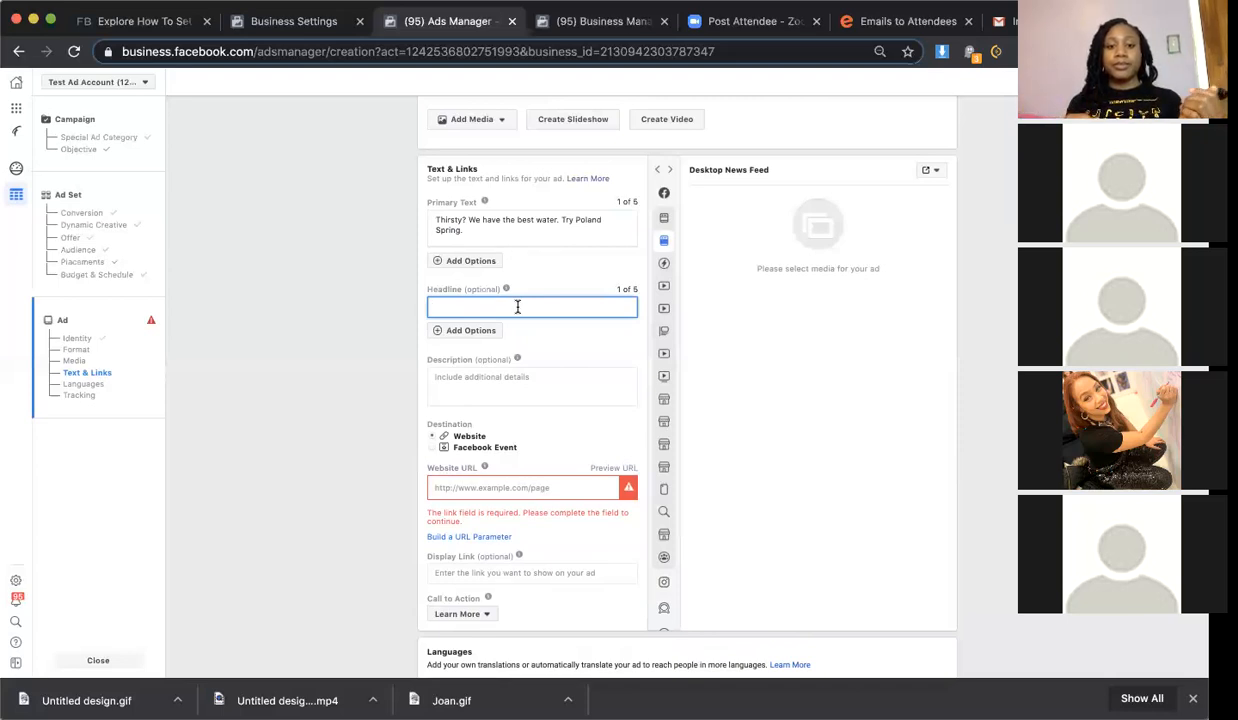
type("D")
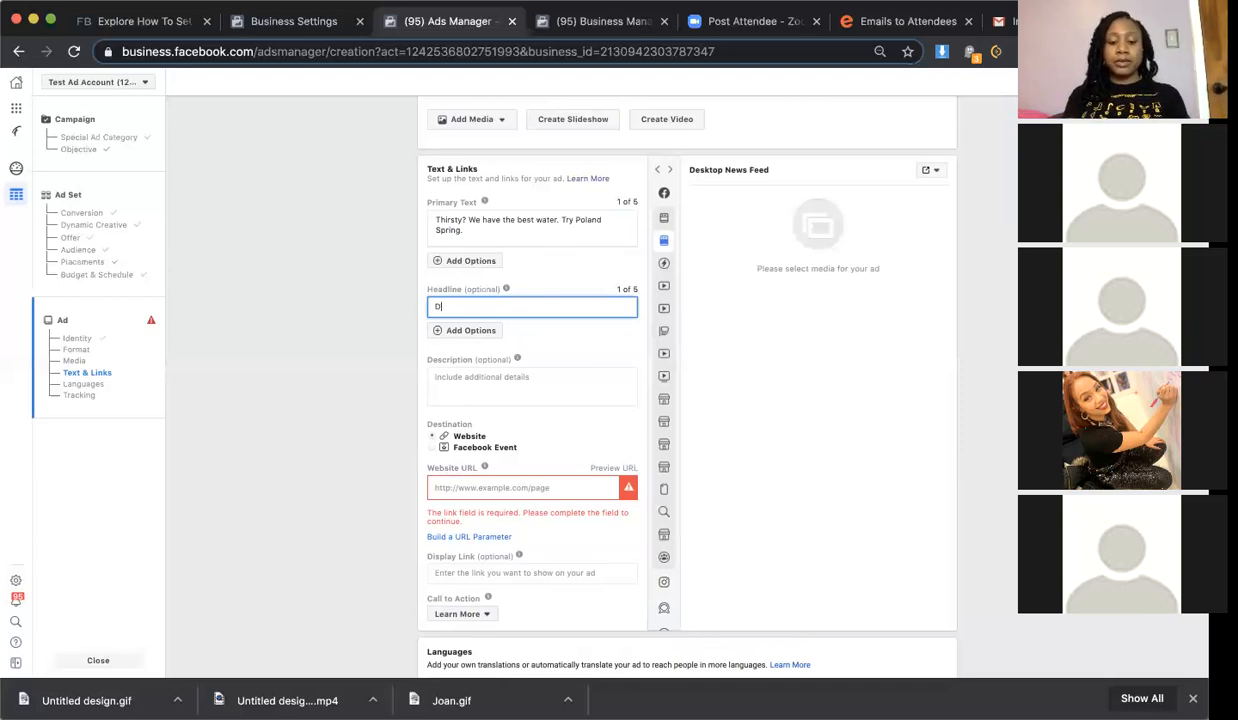
type("rink Water Now")
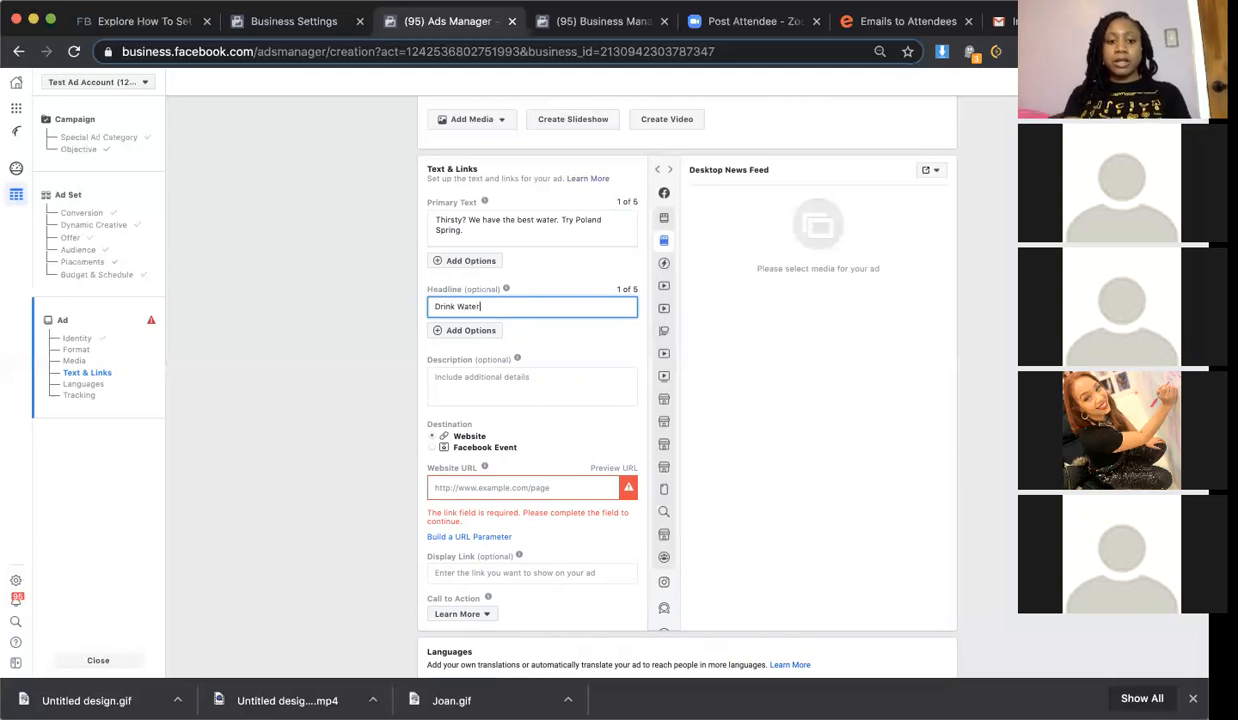
left_click(534, 393)
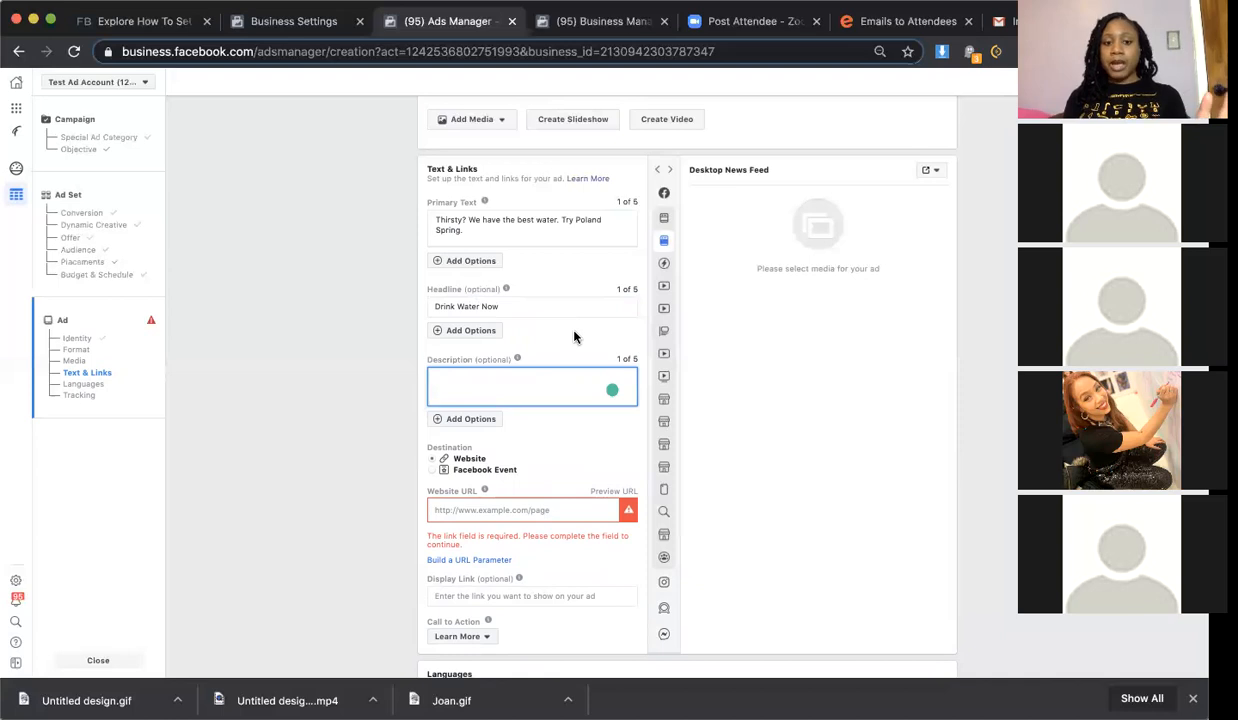
Add the 800 × 800 account image Untitled design.gif as the ad's media
scroll(575, 337, "up", 3)
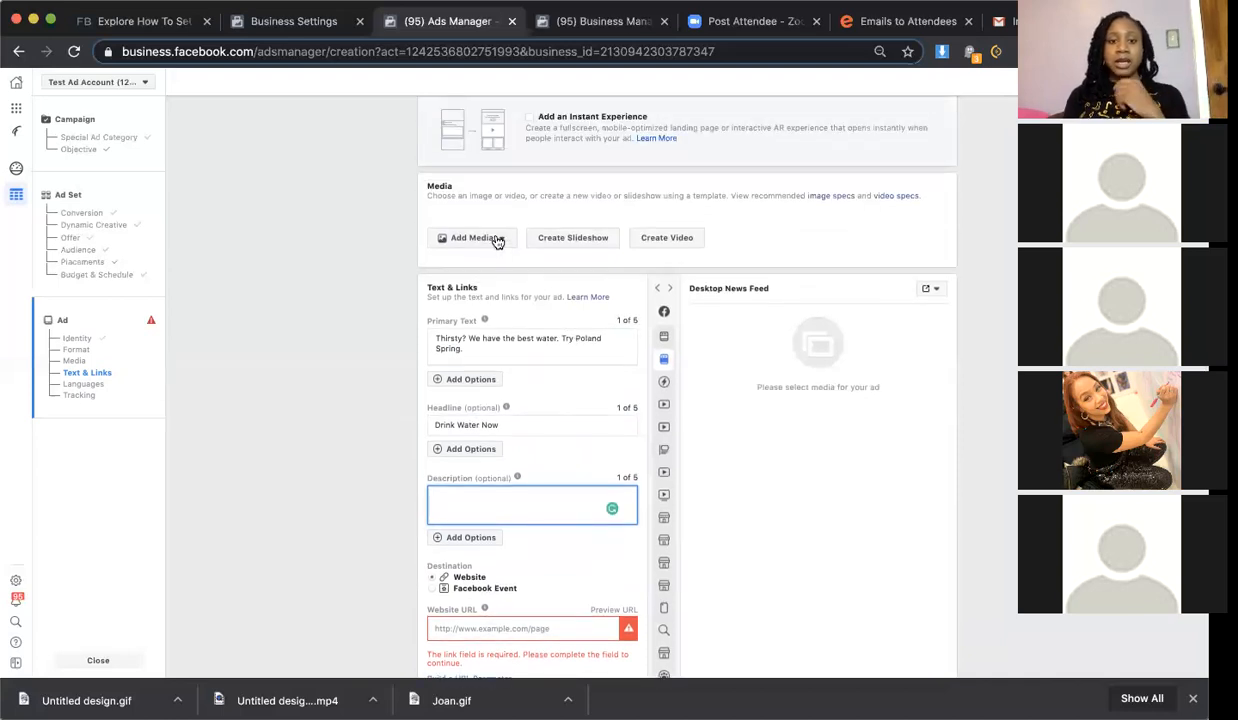
left_click(497, 240)
left_click(494, 266)
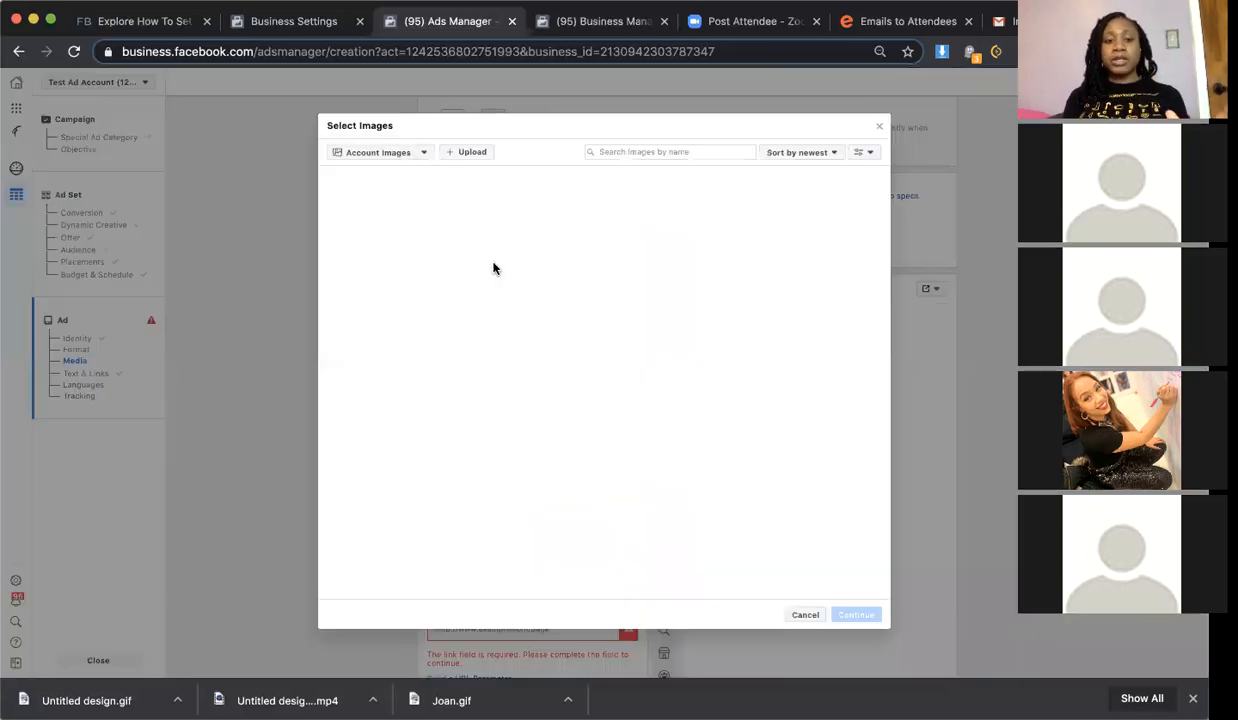
left_click(363, 205)
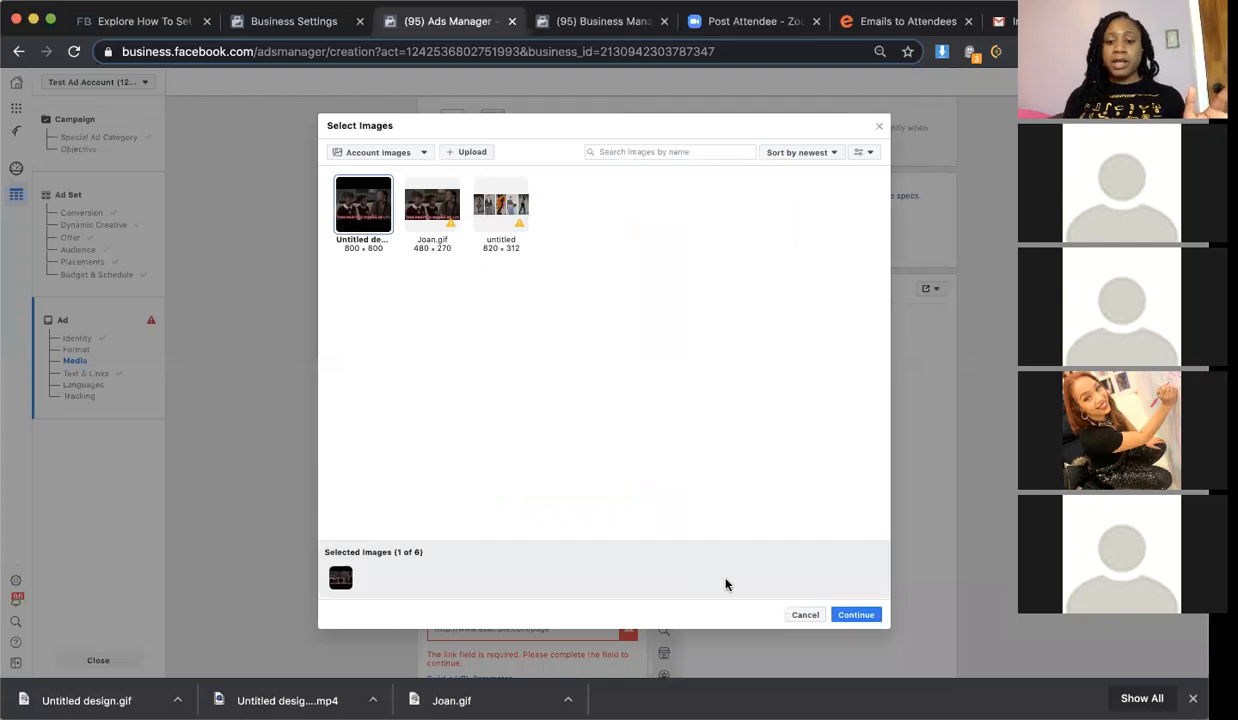
left_click(855, 615)
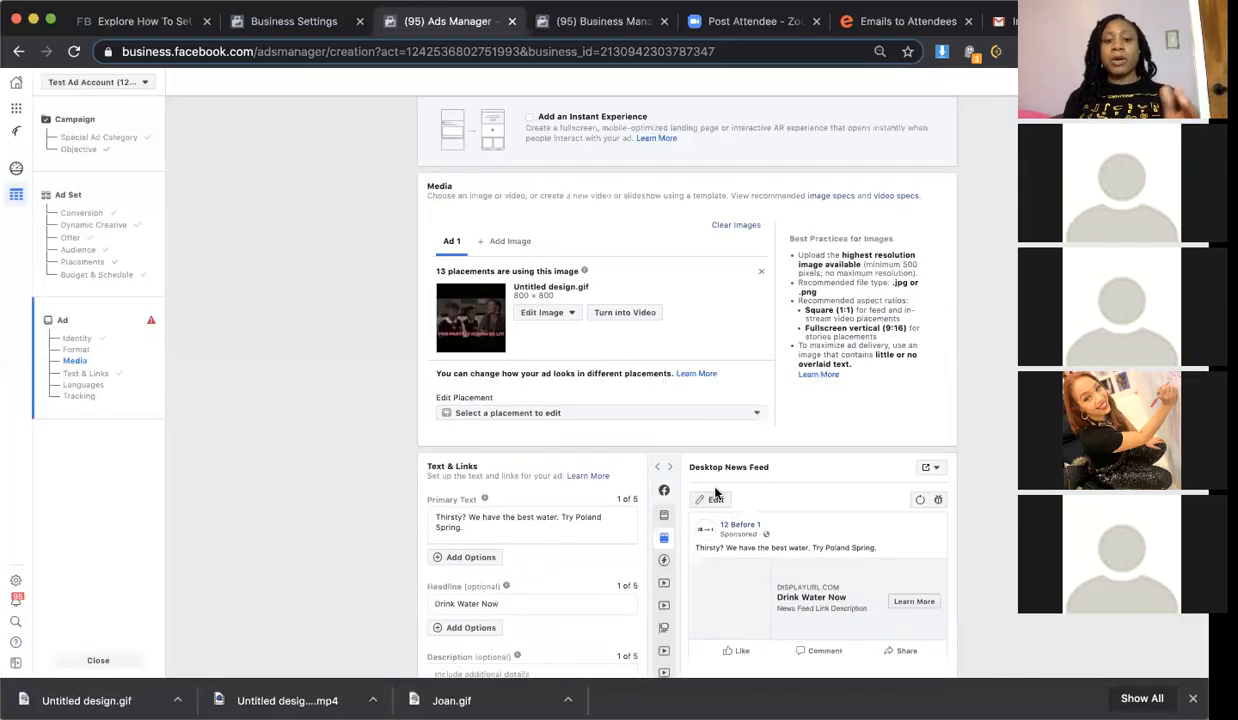
Set the ad's display link to Ad.com
scroll(616, 497, "down", 5)
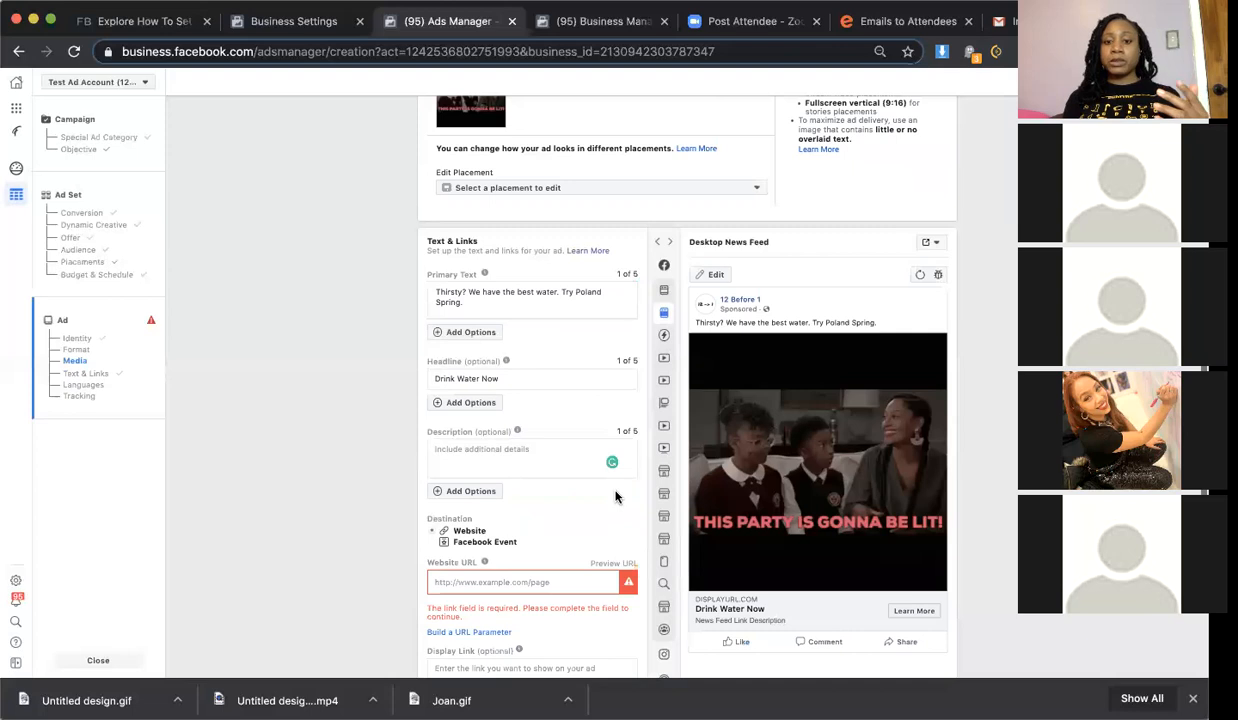
scroll(616, 497, "down", 1)
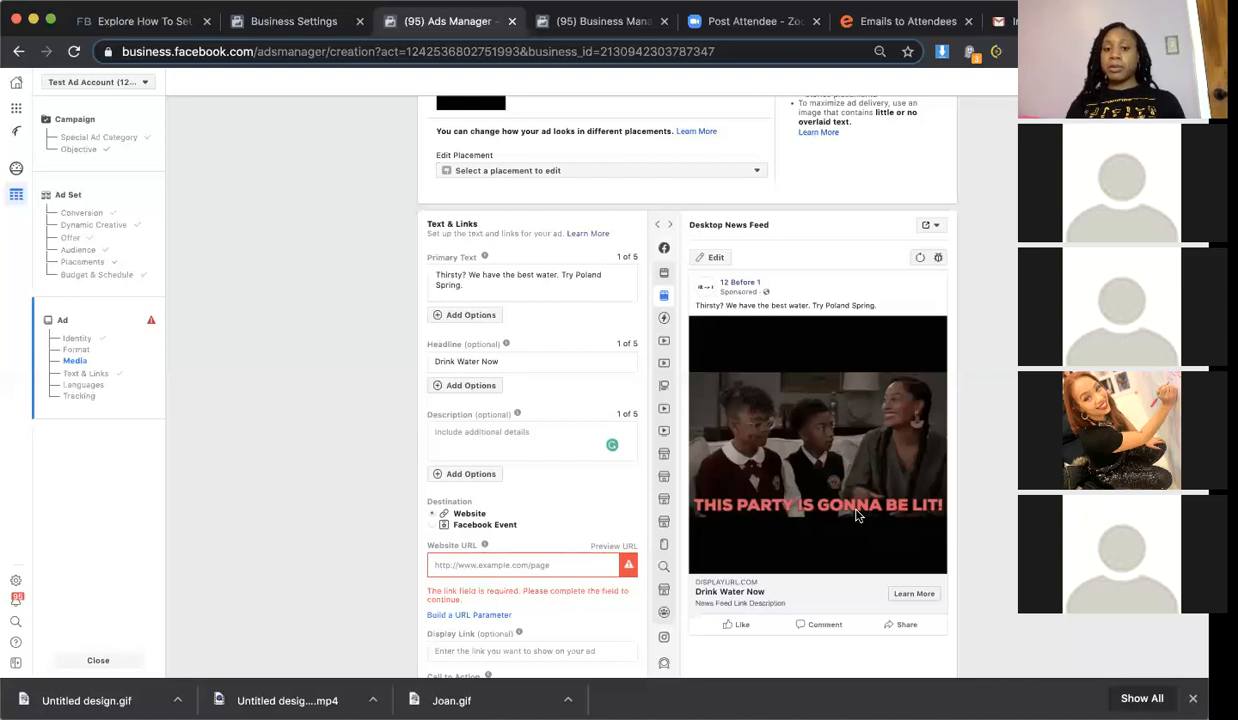
scroll(539, 489, "down", 5)
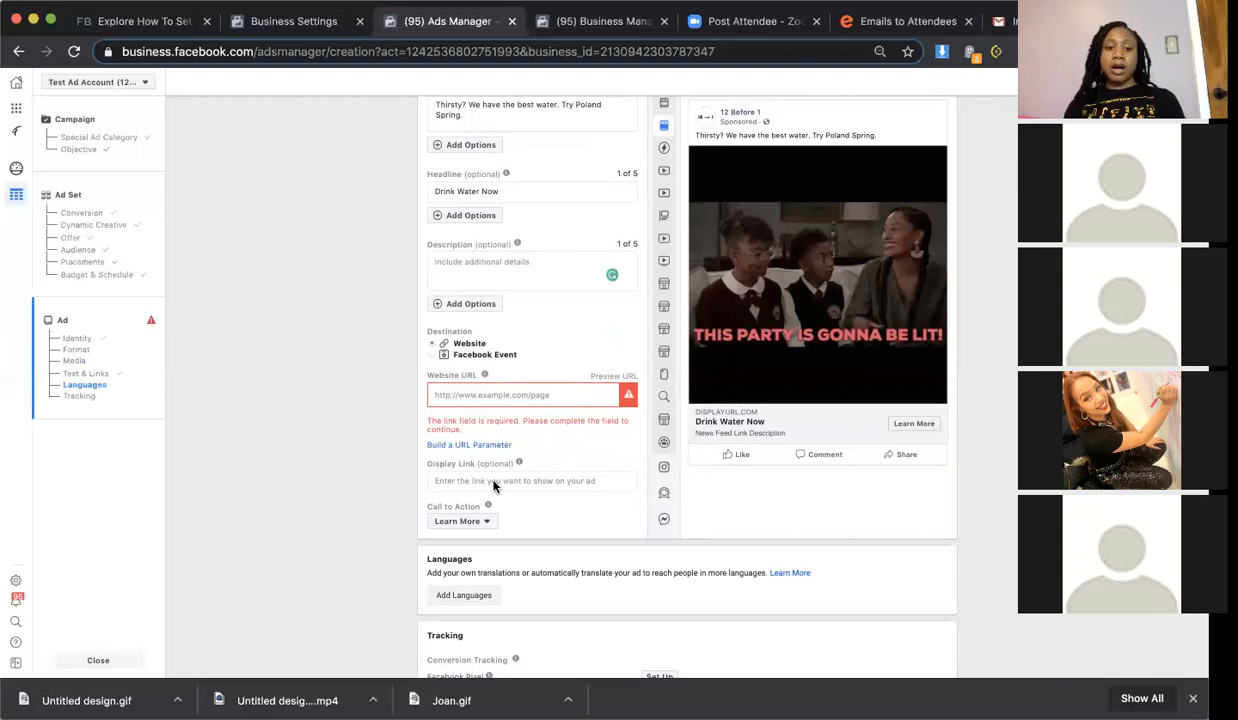
left_click(501, 393)
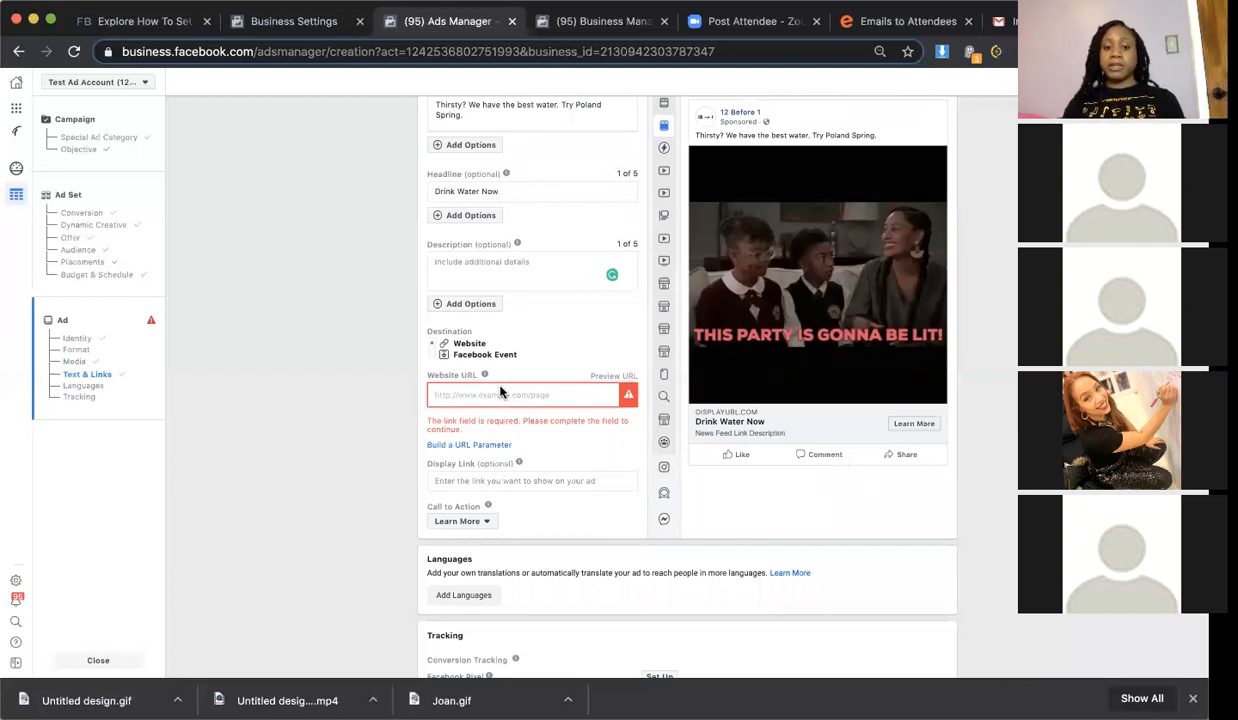
left_click(551, 482)
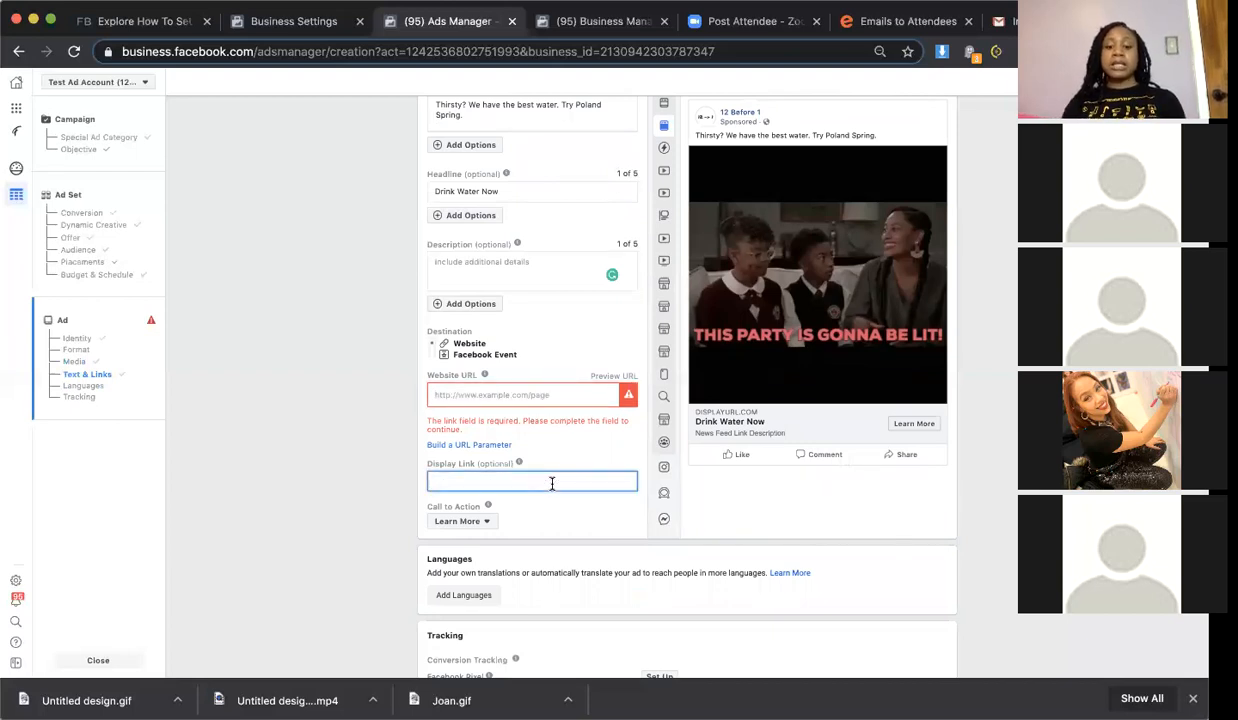
type("Ad Link")
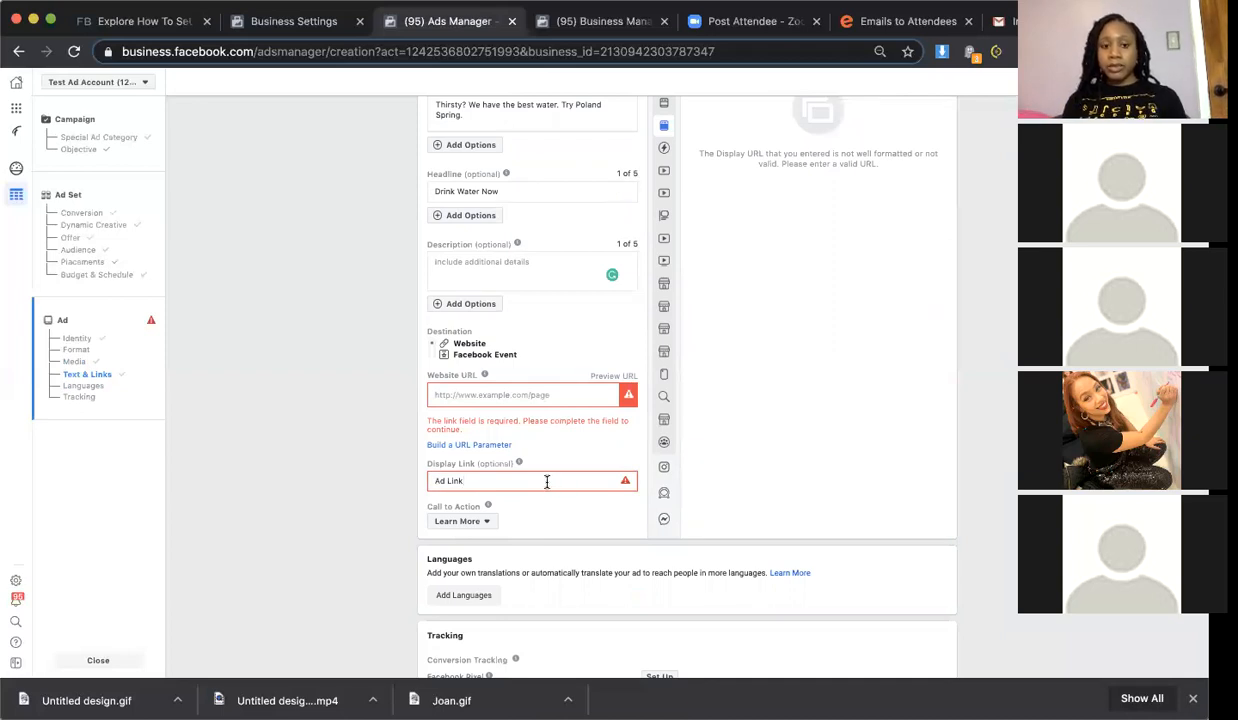
key("BackSpace")
key("BackSpace")
key("BackSpace")
type(".com")
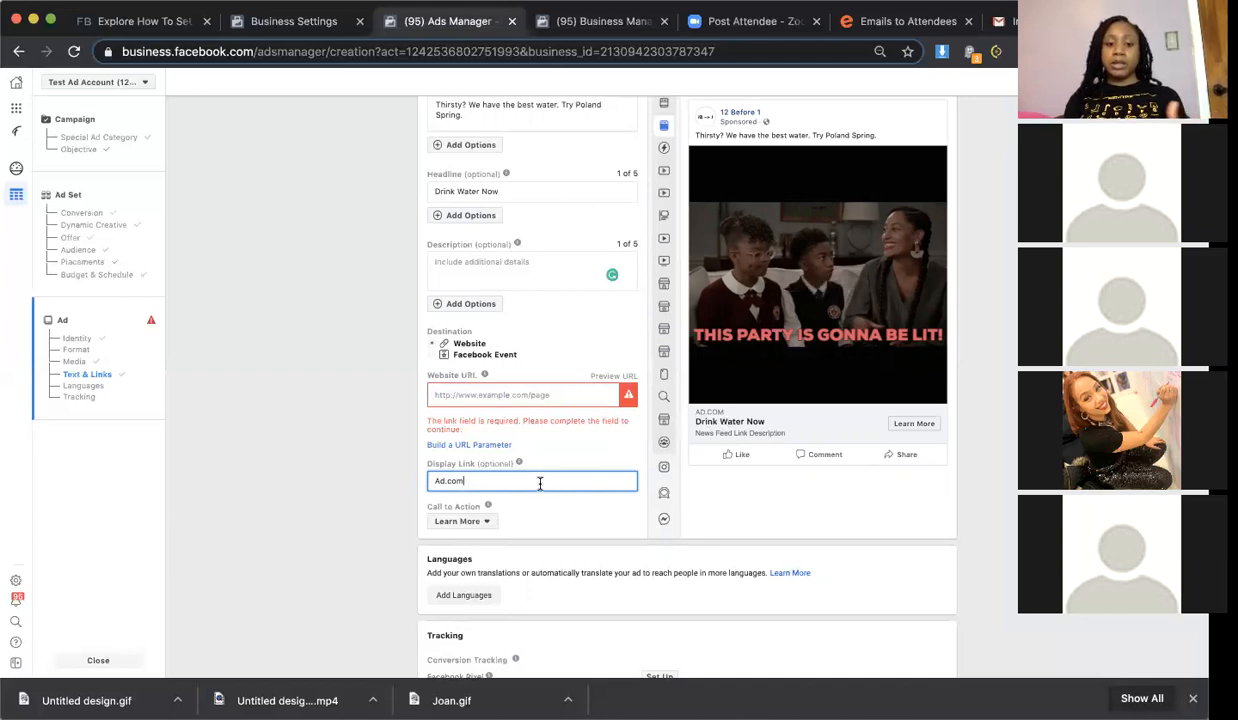
Look through the call-to-action options and set the ad's call to action to Shop Now
left_click(468, 520)
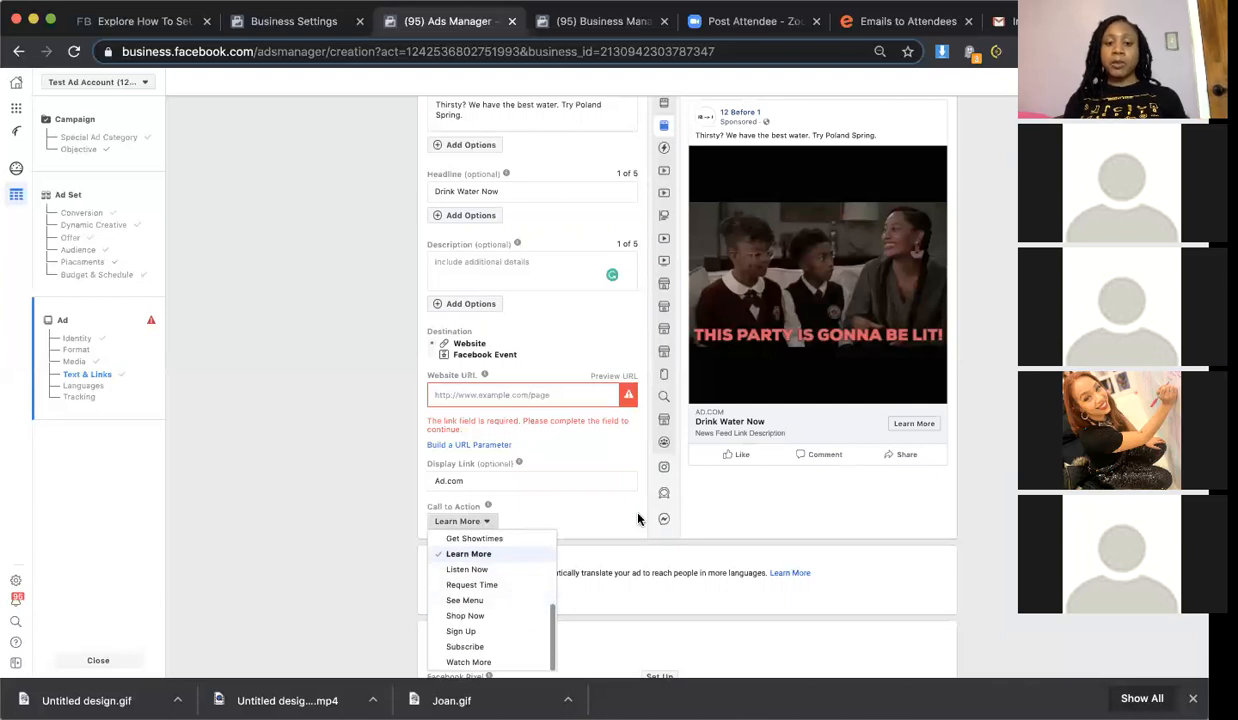
scroll(616, 495, "down", 3)
scroll(512, 478, "up", 3)
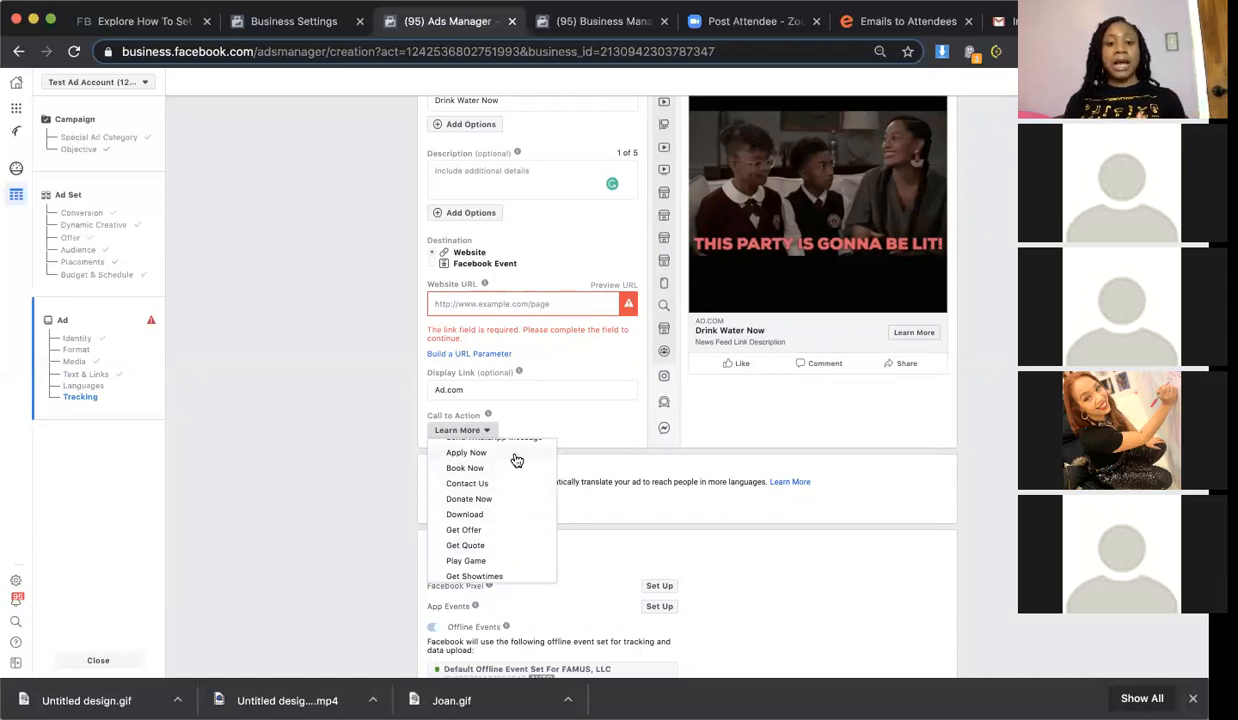
scroll(514, 530, "down", 3)
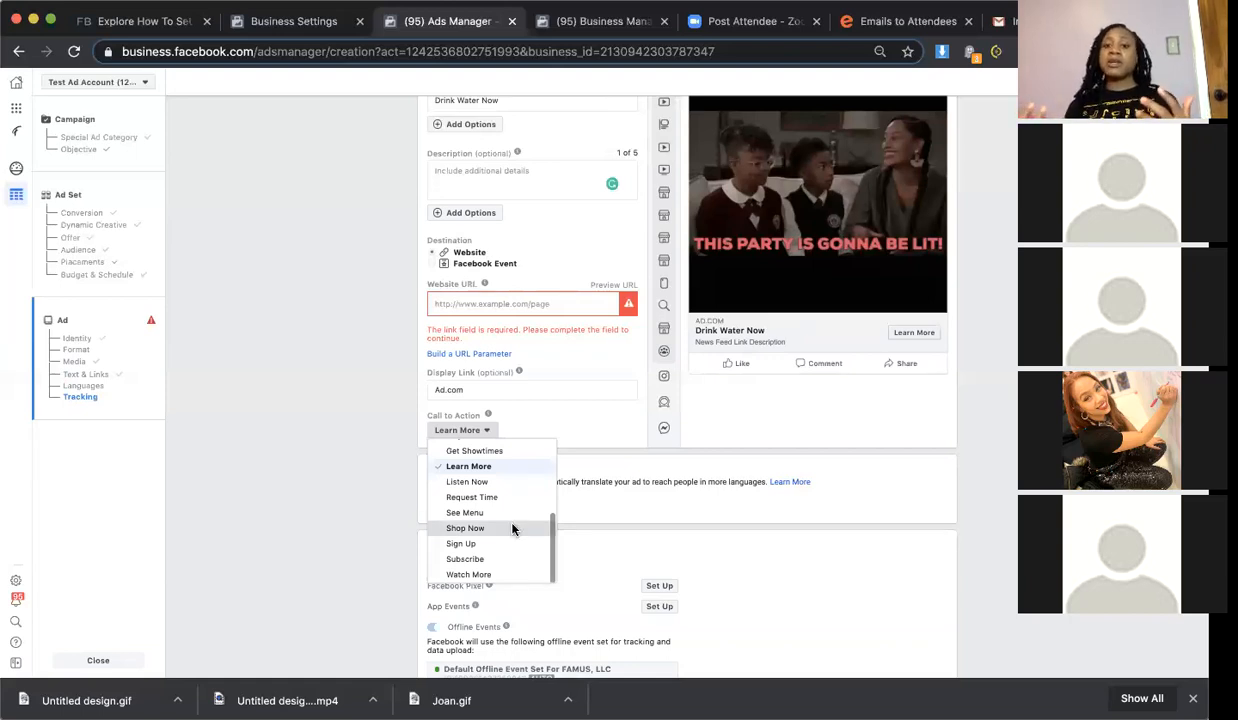
left_click(514, 530)
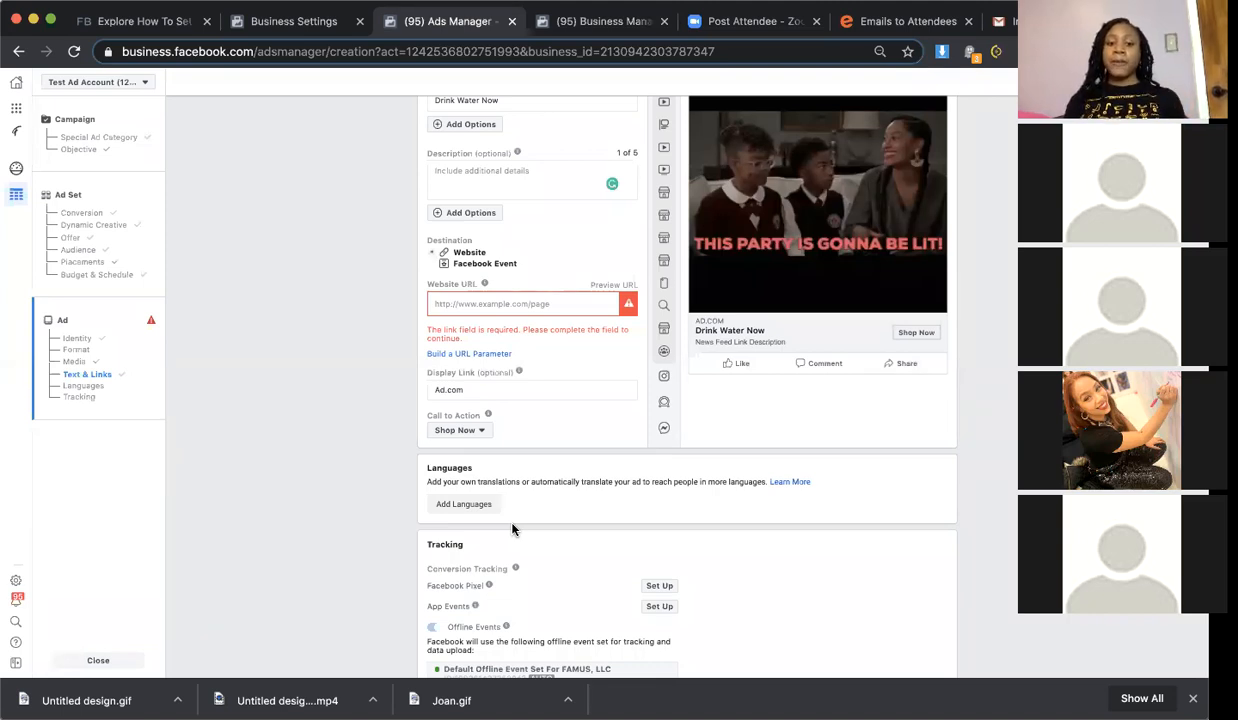
Review the ad's language options and its conversion tracking settings for the pixel, app events and offline events
scroll(512, 530, "down", 3)
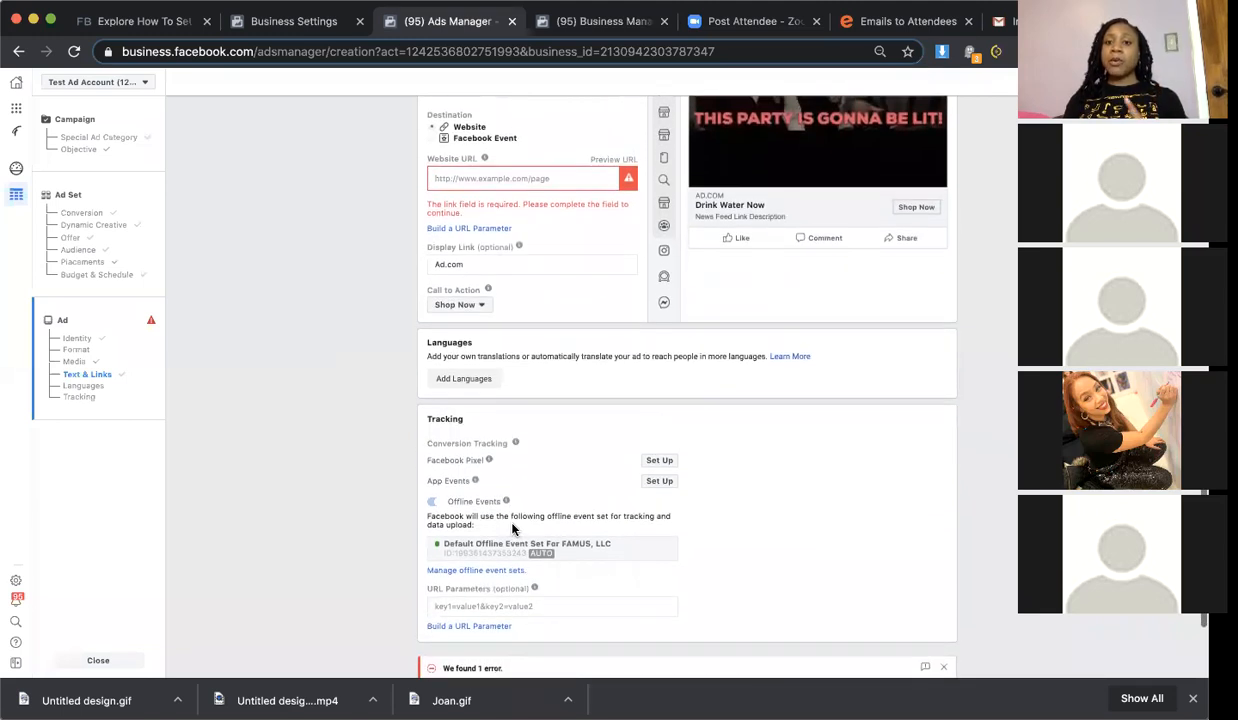
scroll(512, 530, "up", 5)
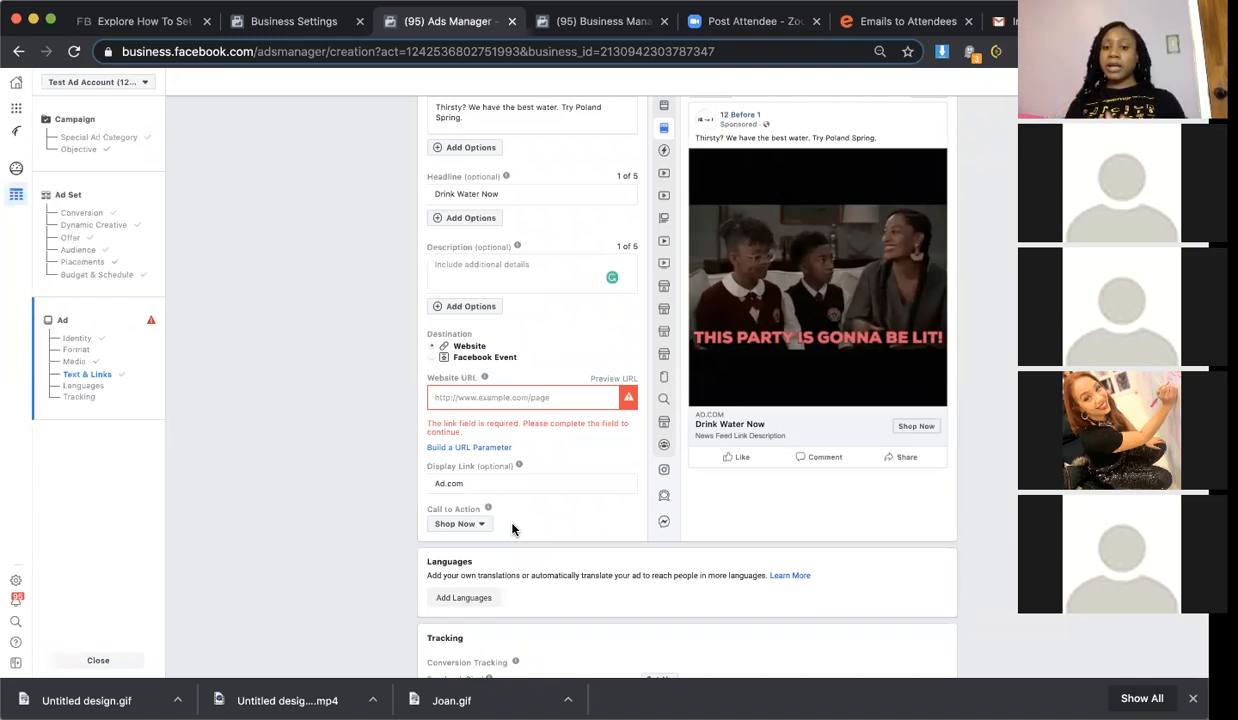
scroll(512, 530, "down", 3)
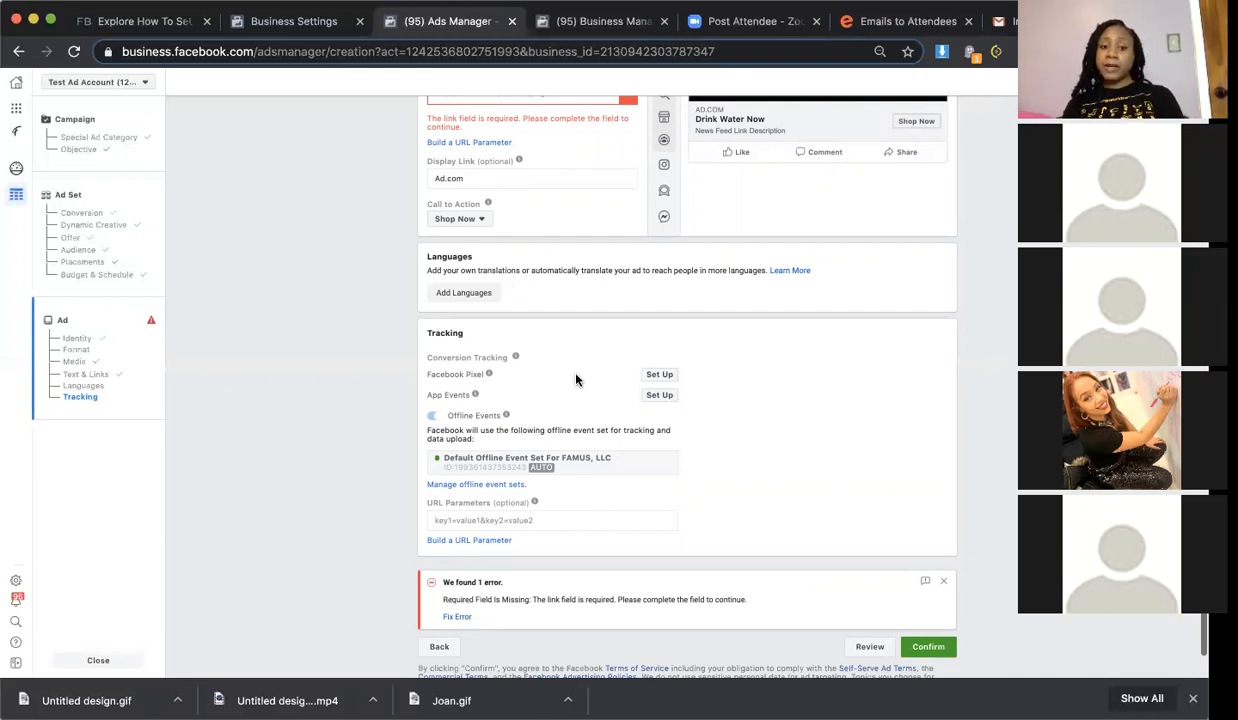
scroll(576, 380, "down", 1)
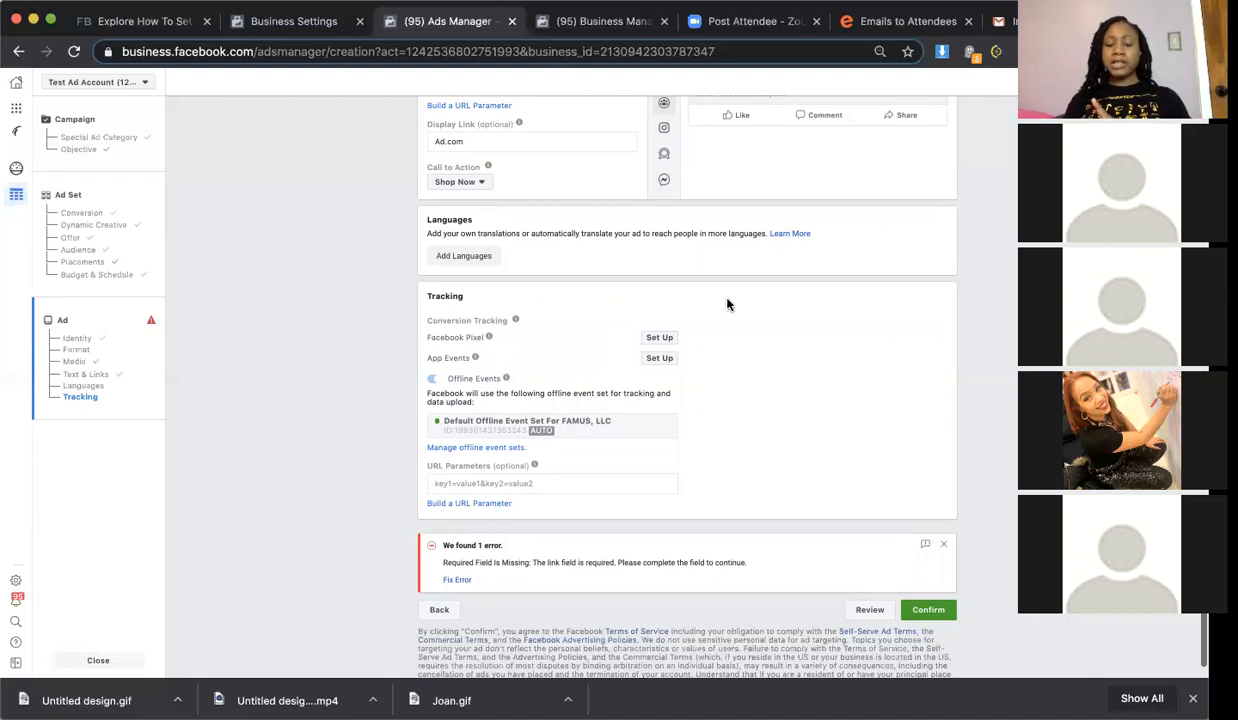
Preview how the ad looks in the Facebook Stories placement
scroll(727, 305, "up", 5)
scroll(727, 305, "up", 2)
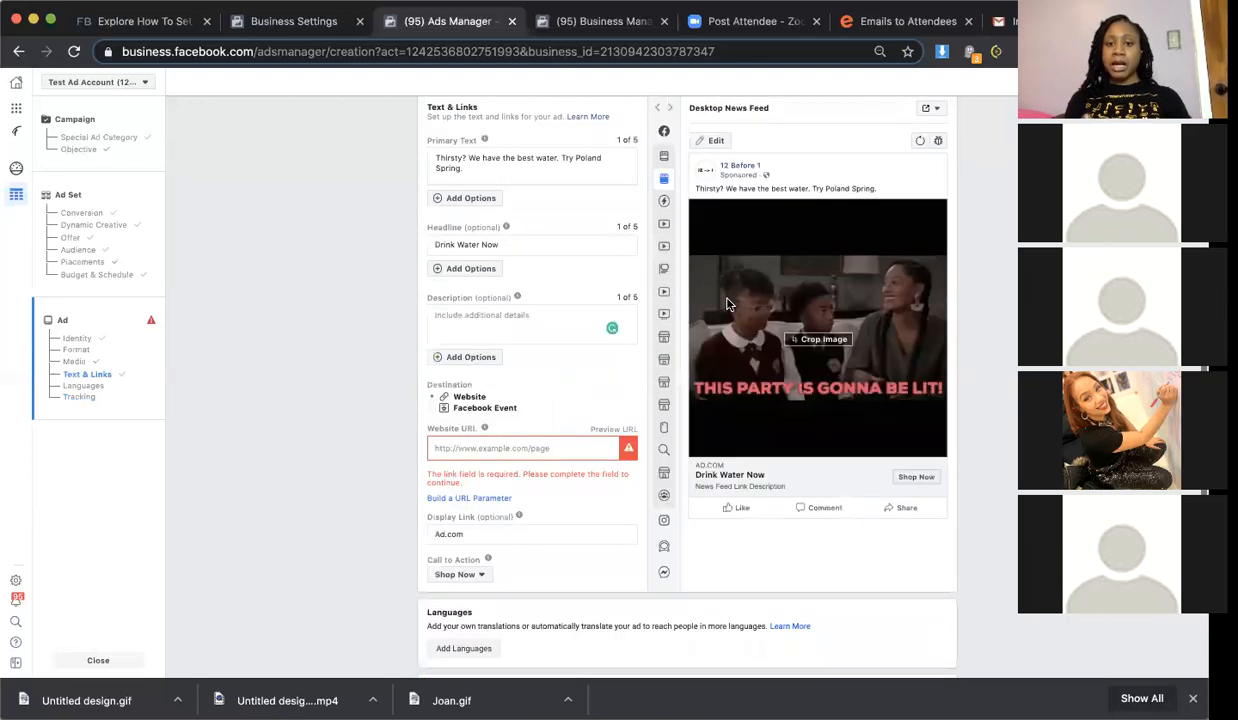
mouse_move(690, 236)
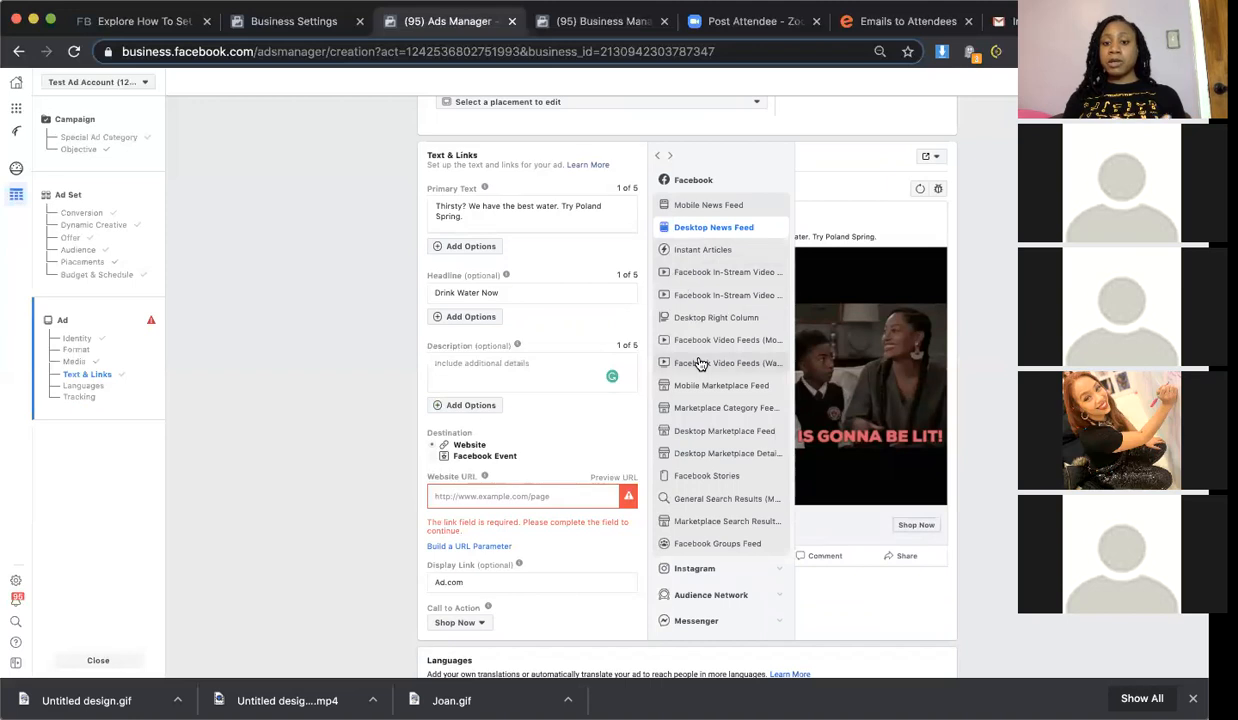
left_click(703, 476)
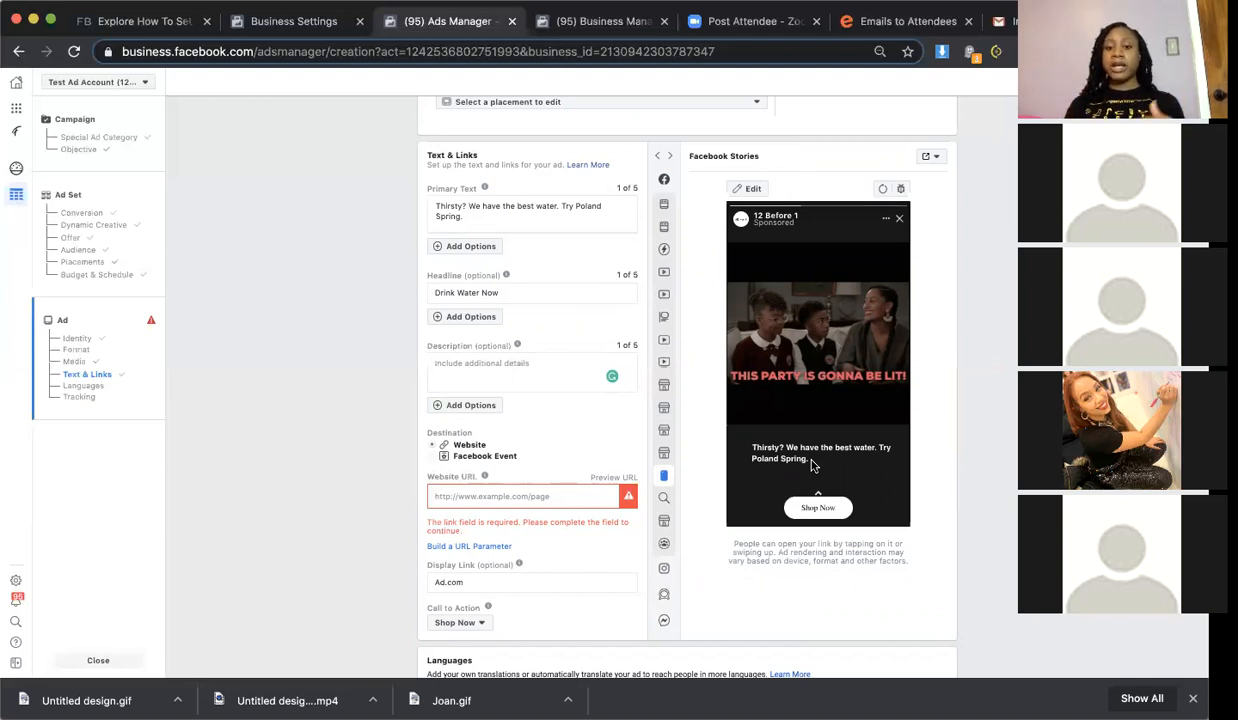
mouse_move(670, 406)
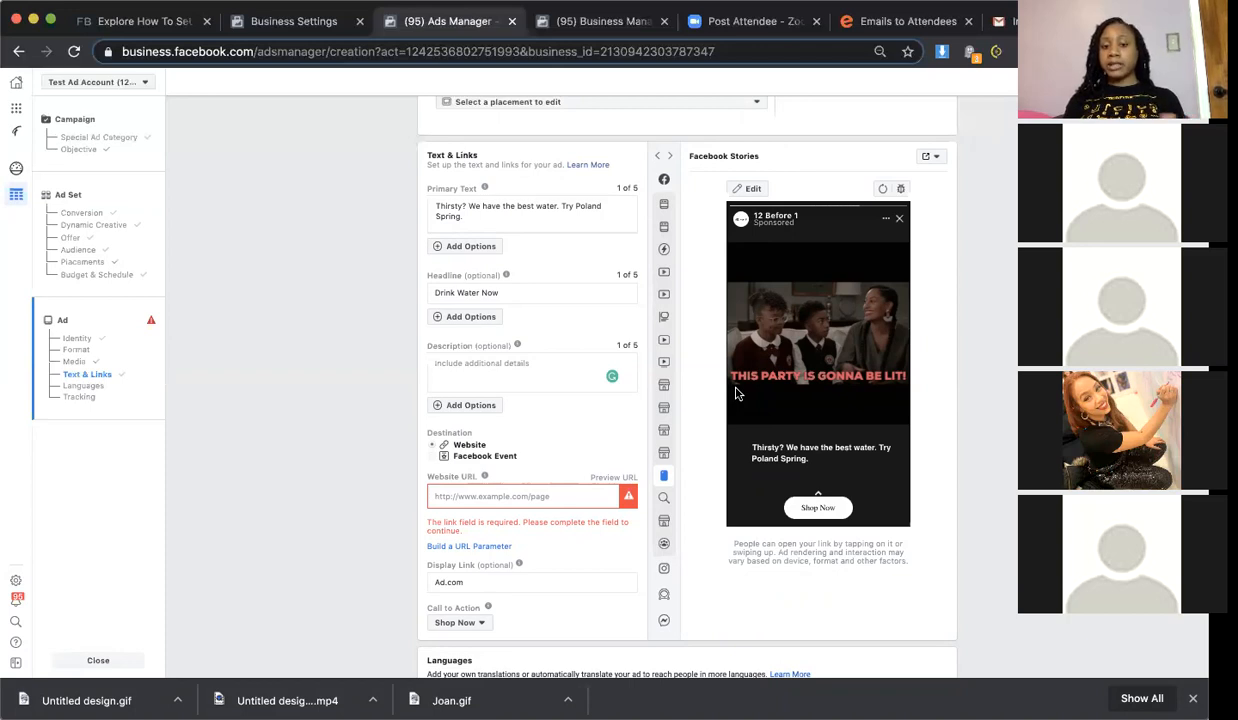
Preview how the ad looks in the Instagram Feed placement
mouse_move(699, 475)
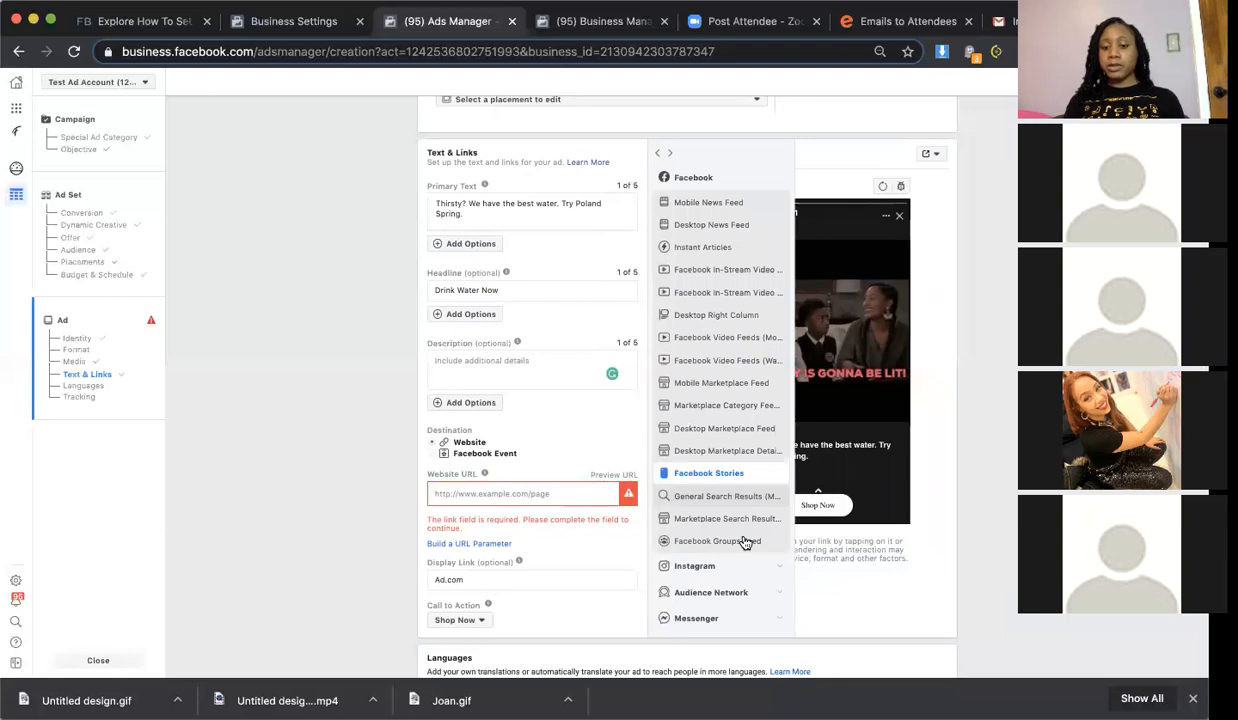
left_click(748, 571)
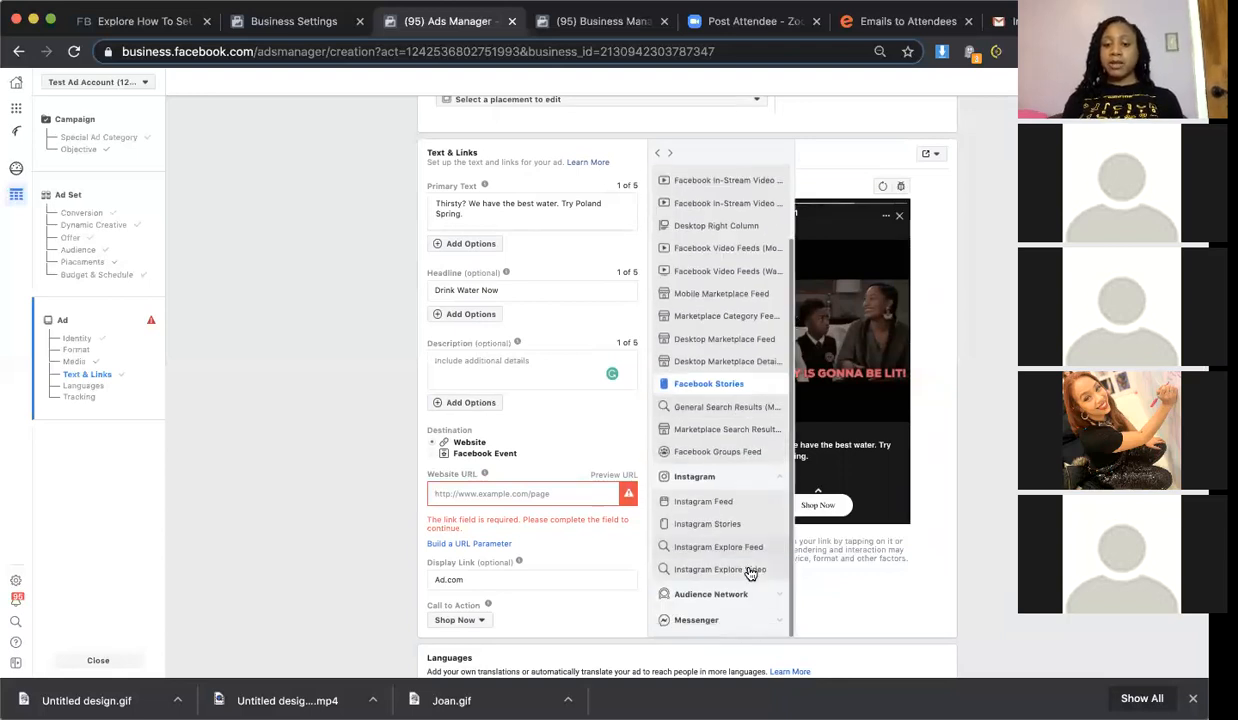
left_click(714, 502)
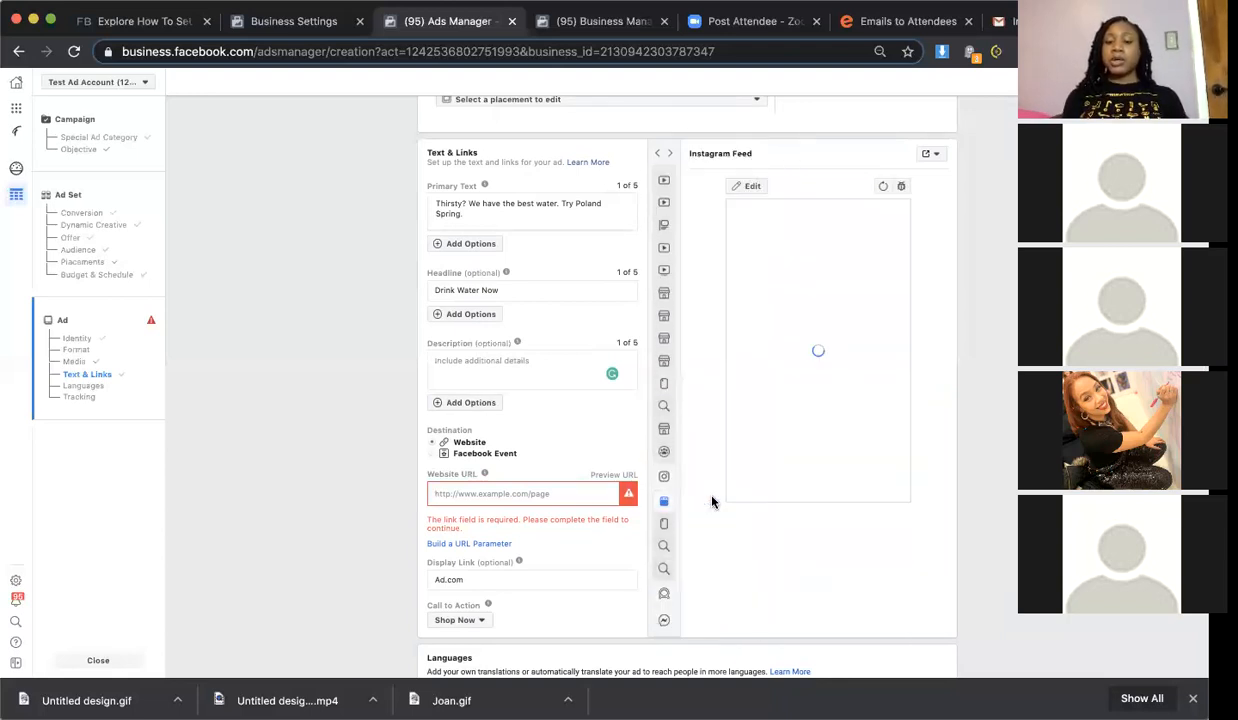
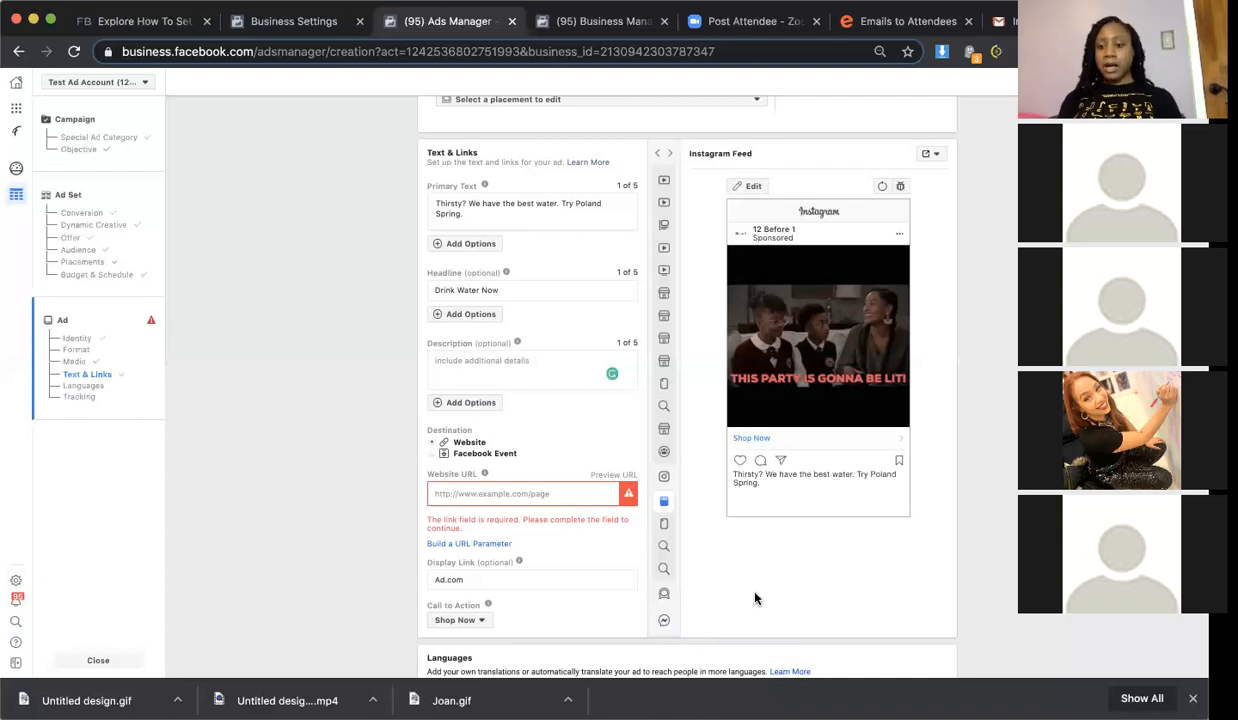
Set the ad's website URL to ads.com
scroll(755, 598, "down", 5)
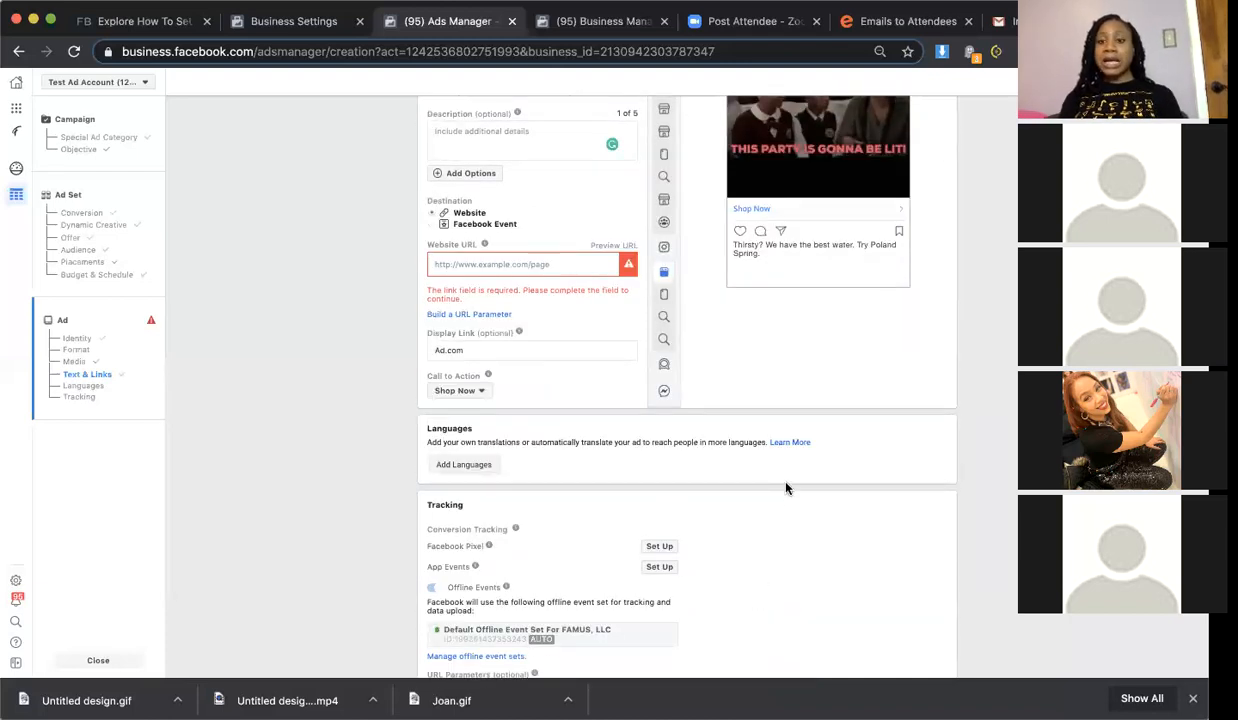
scroll(786, 483, "down", 5)
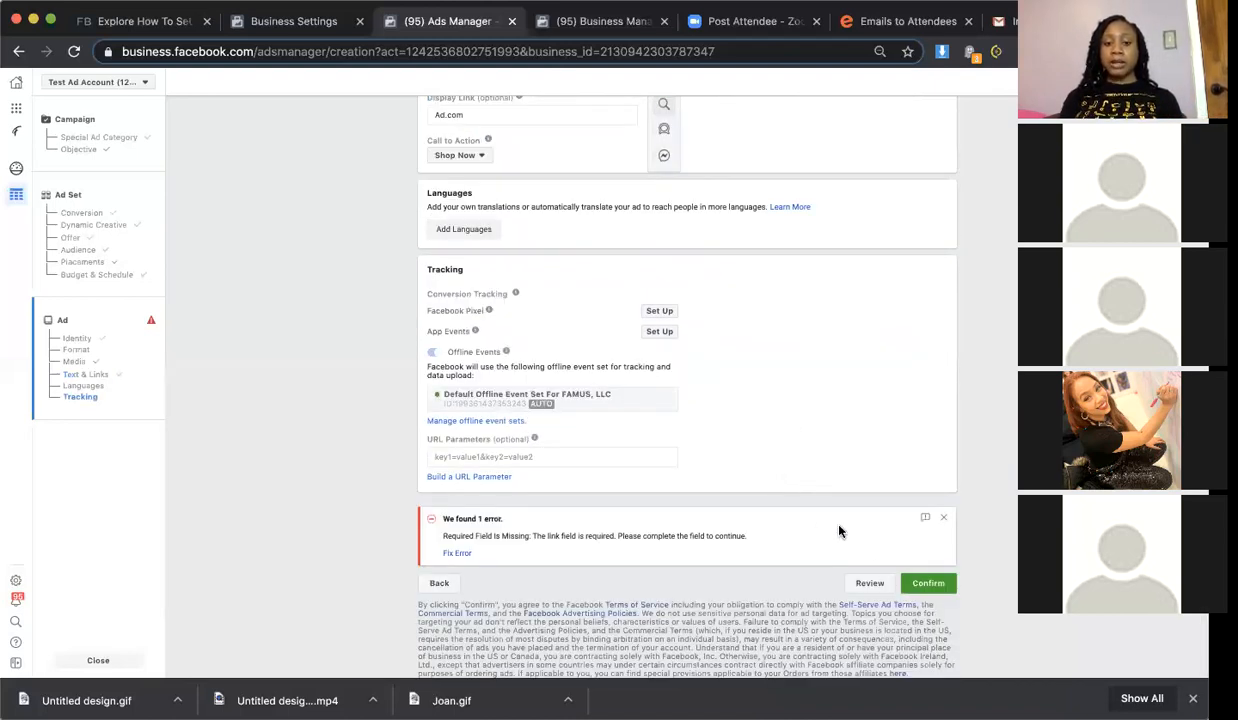
scroll(840, 531, "up", 8)
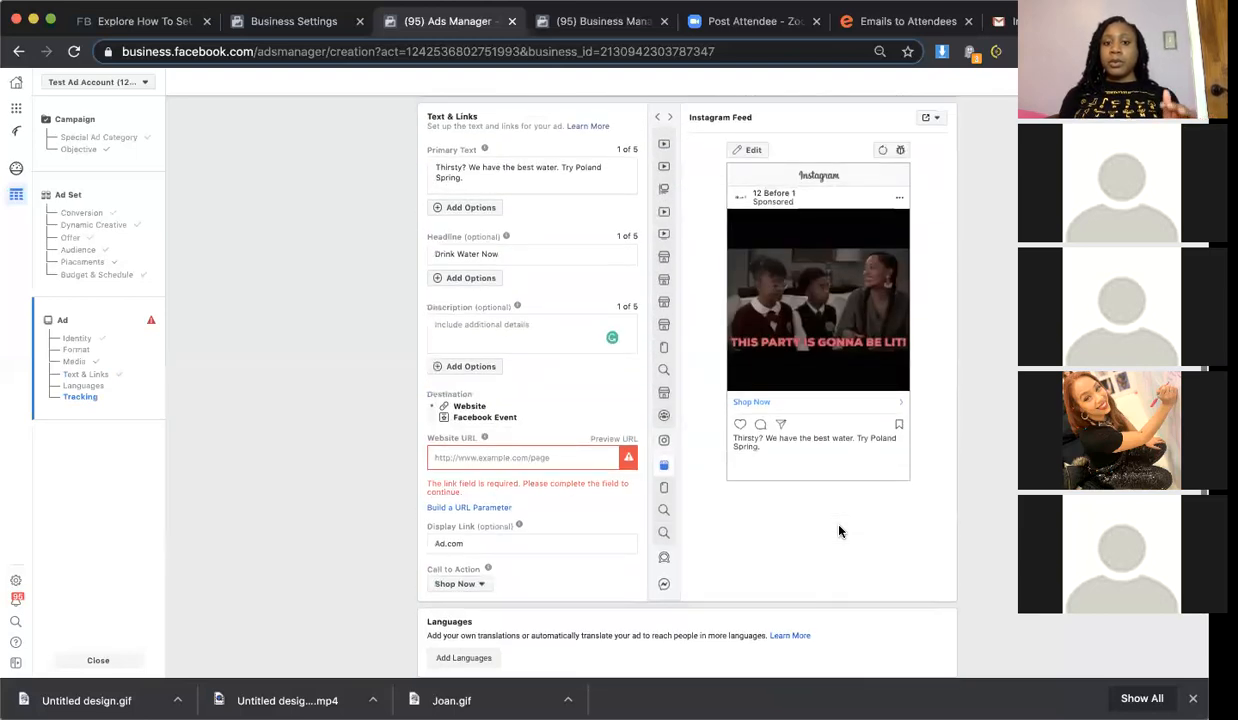
scroll(840, 531, "up", 10)
scroll(840, 531, "up", 2)
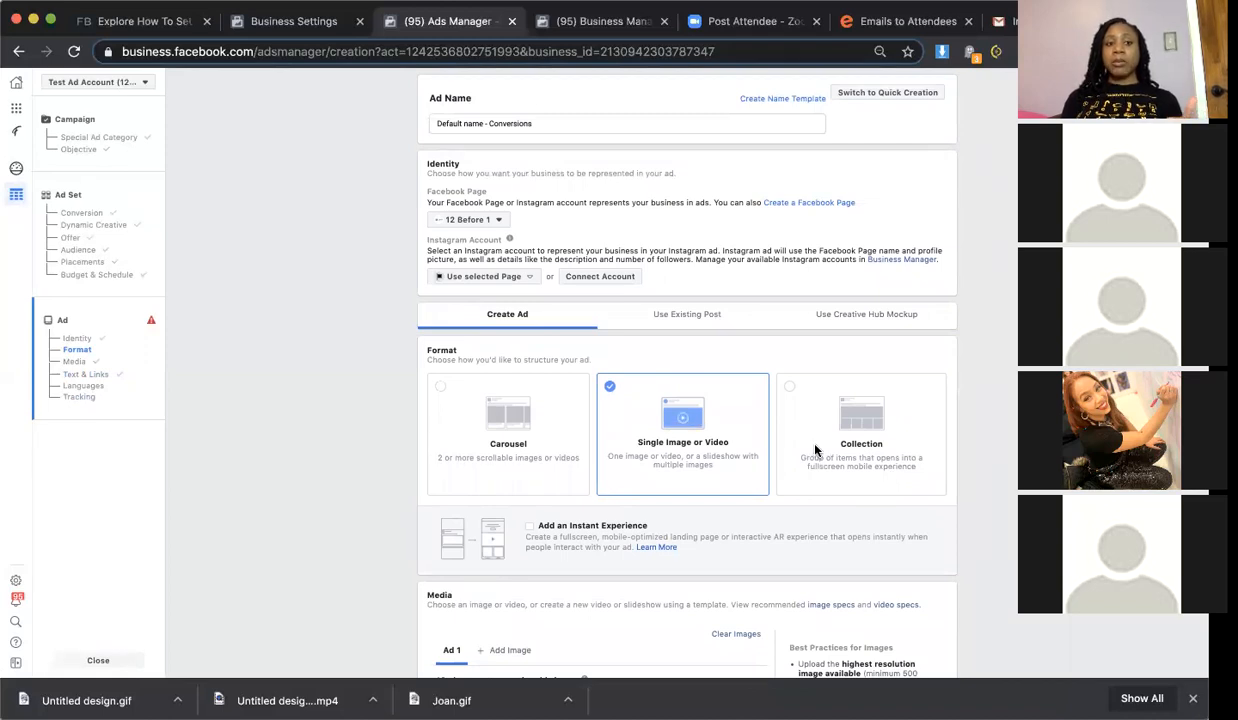
scroll(815, 450, "down", 15)
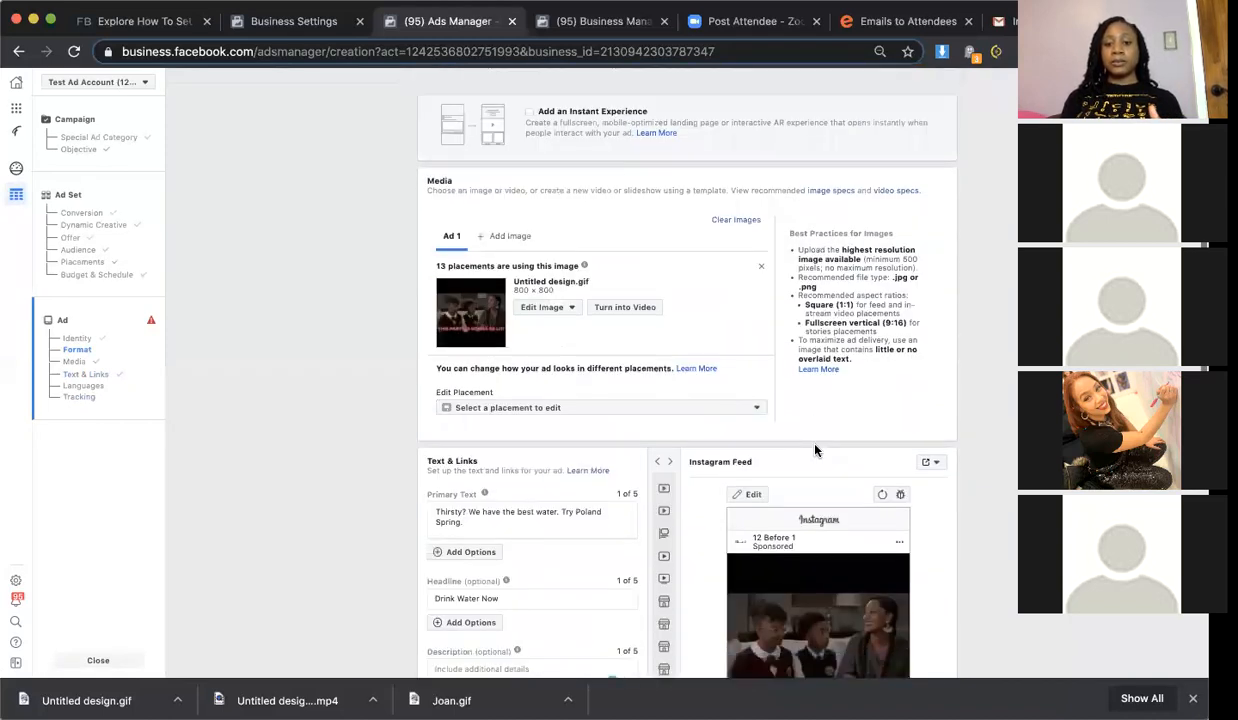
scroll(815, 458, "up", 4)
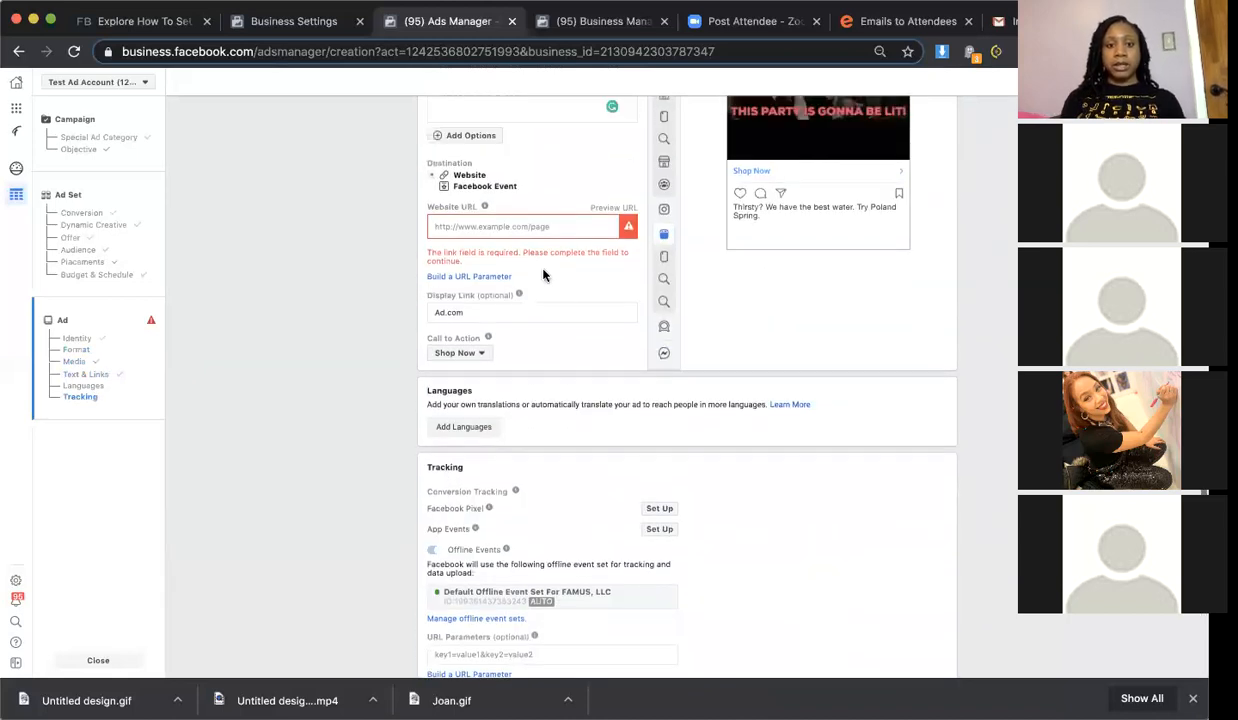
left_click(531, 226)
type("ads.com")
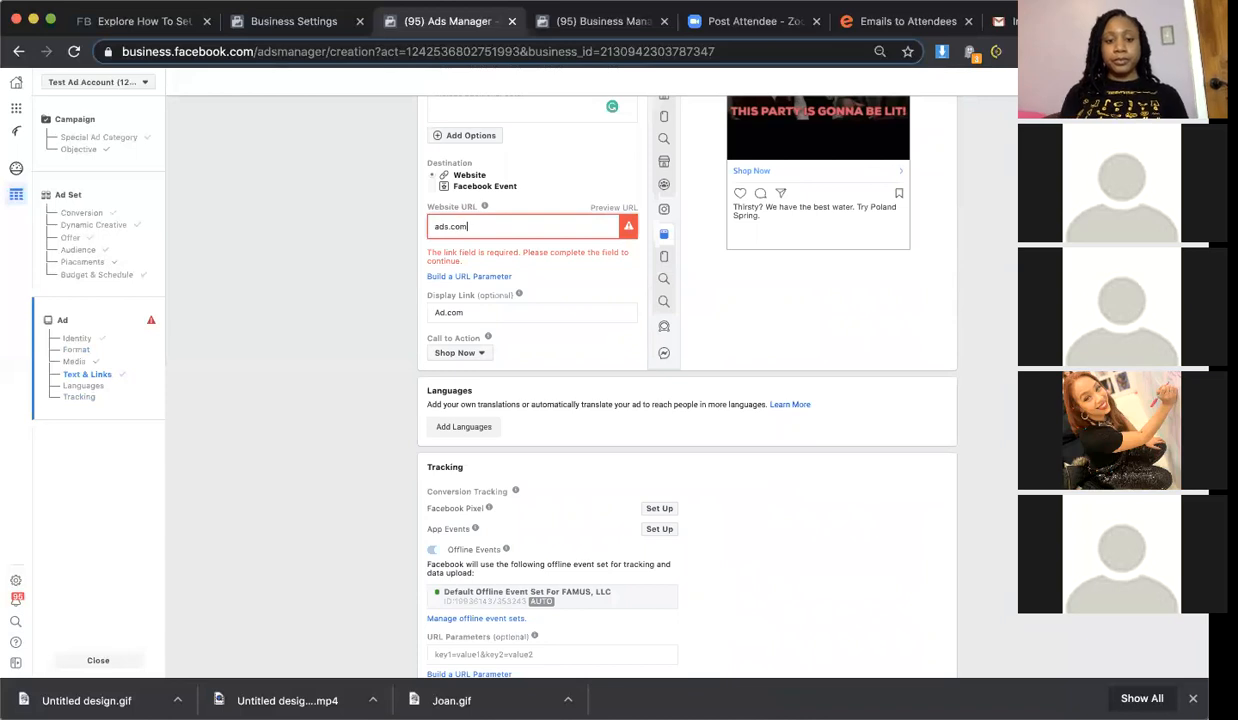
left_click(619, 359)
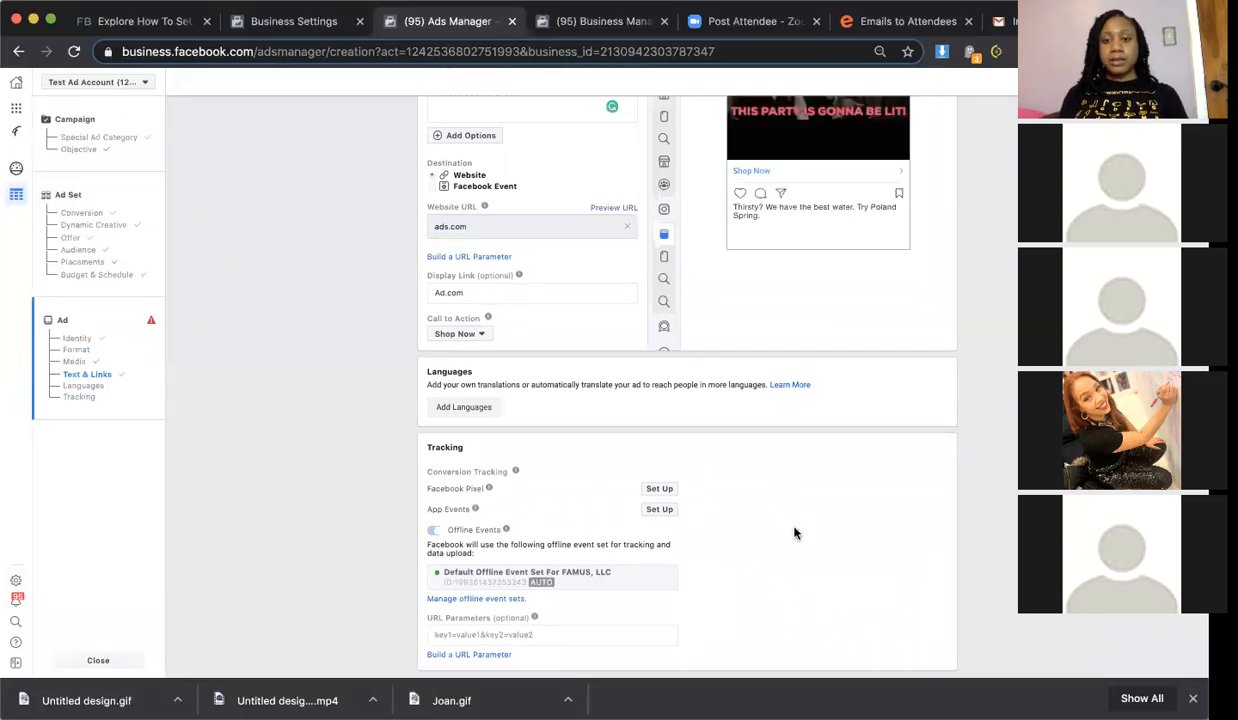
Try to confirm the finished conversions ad and submit it for publishing
scroll(794, 533, "up", 6)
scroll(794, 533, "down", 8)
left_click(906, 585)
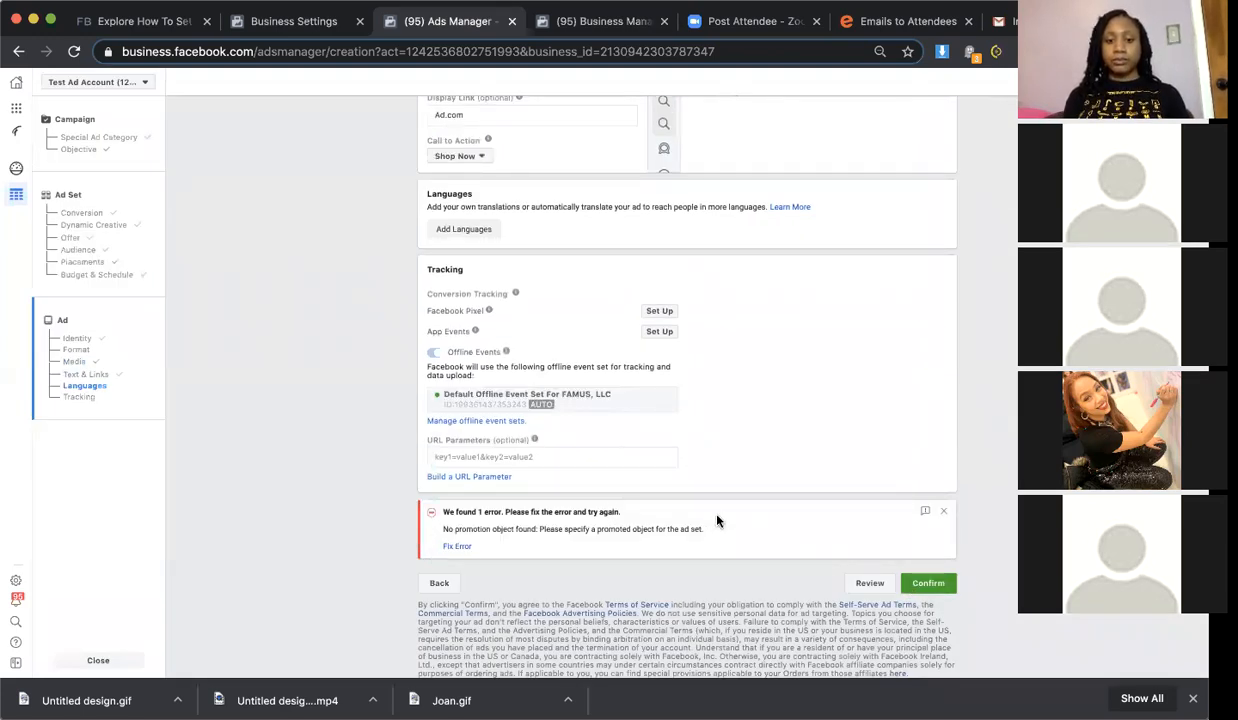
Examine the whole ad setup, from identity and format through media, text and links to tracking, for the cause of the submission error
scroll(716, 520, "up", 10)
scroll(716, 520, "up", 3)
scroll(716, 520, "down", 15)
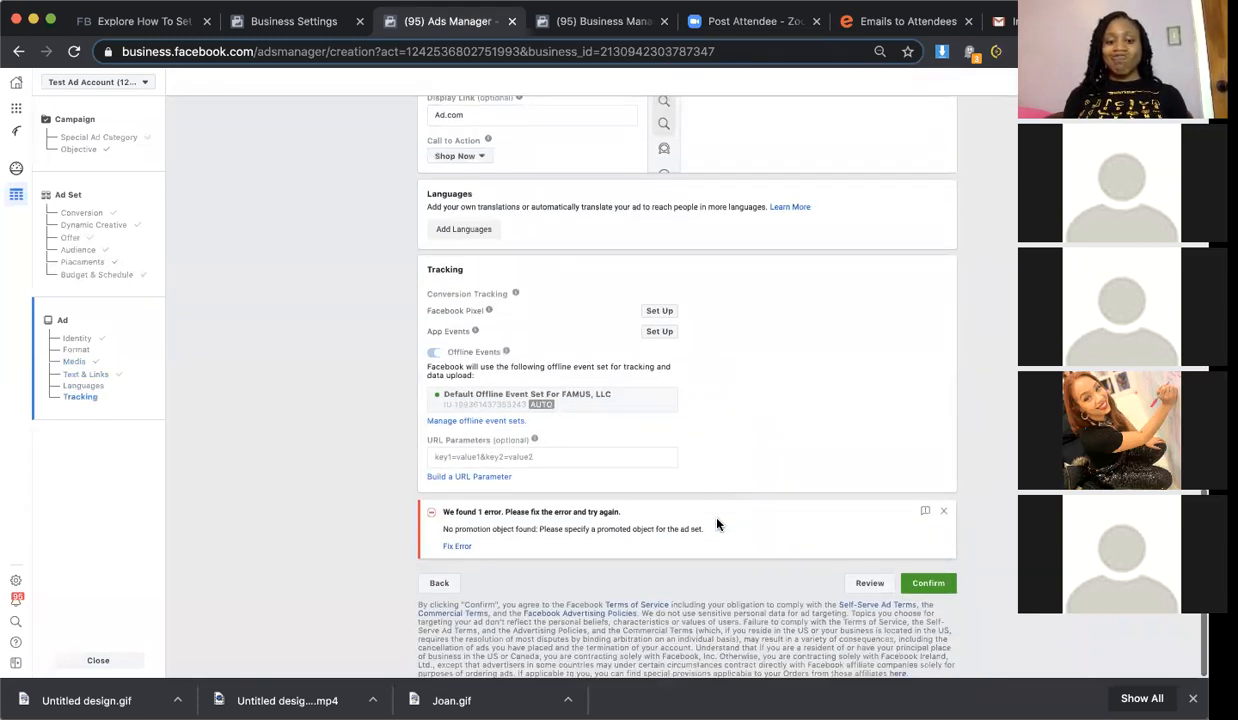
scroll(712, 521, "up", 5)
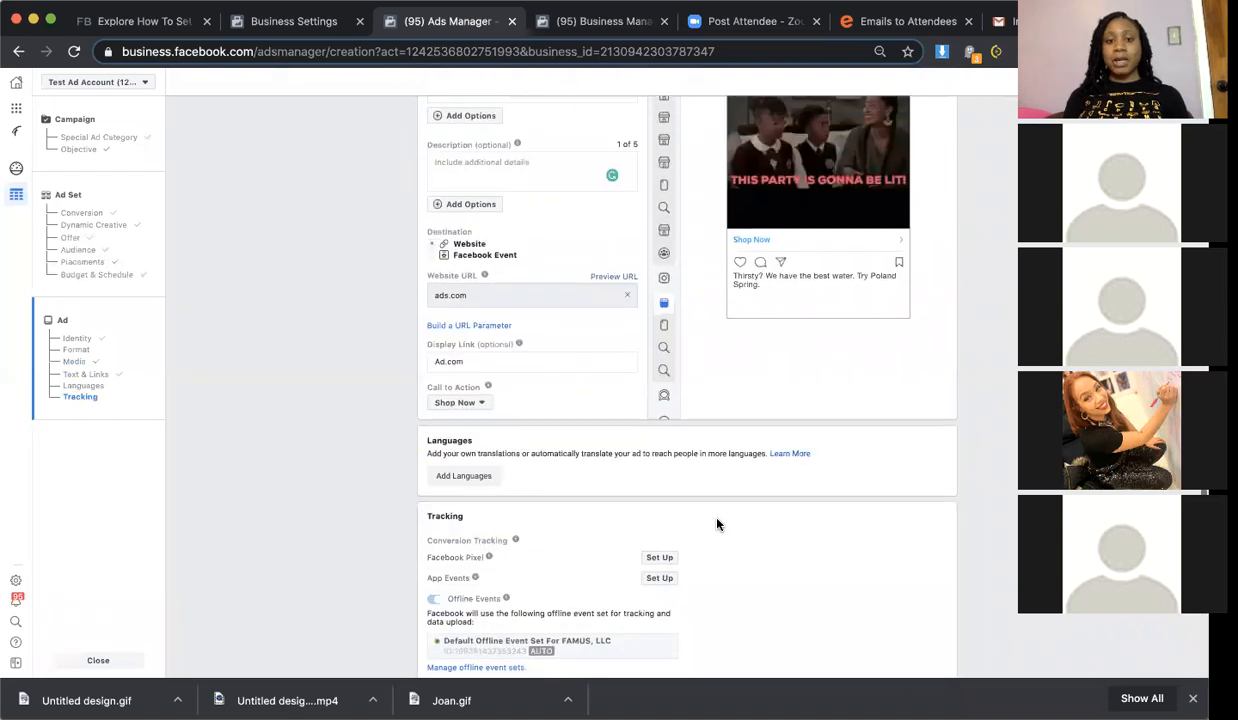
scroll(558, 382, "up", 5)
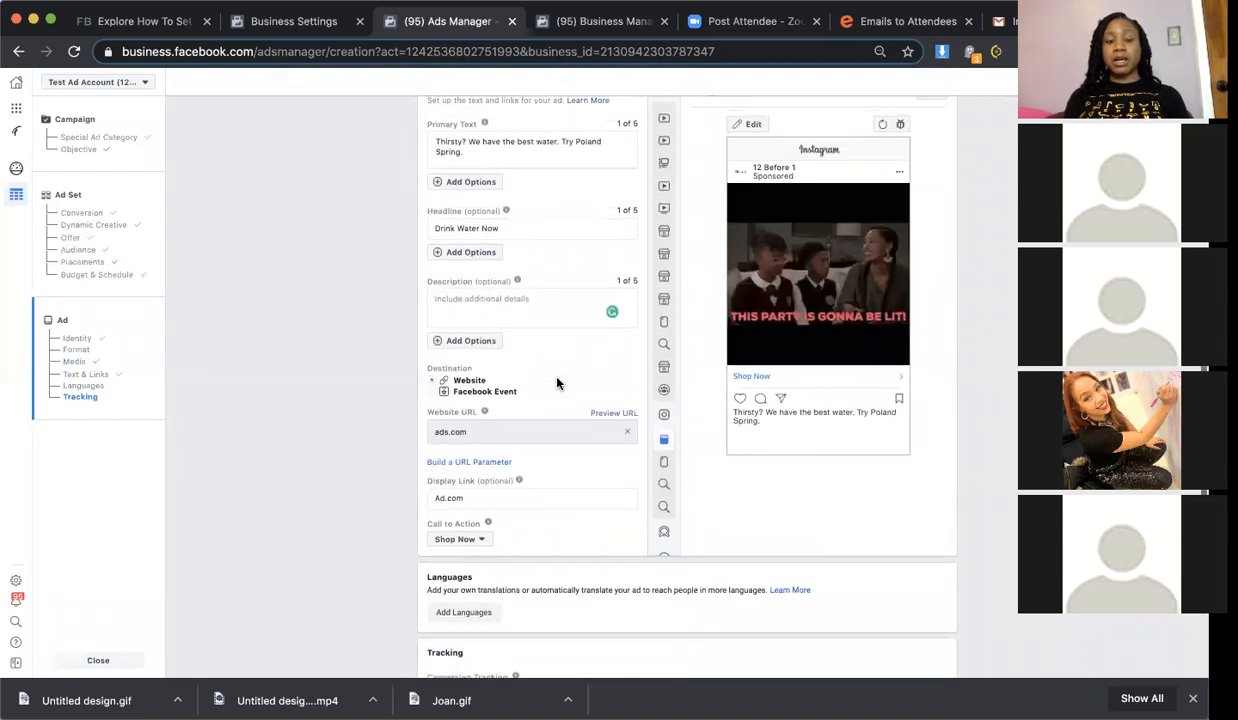
scroll(558, 382, "up", 5)
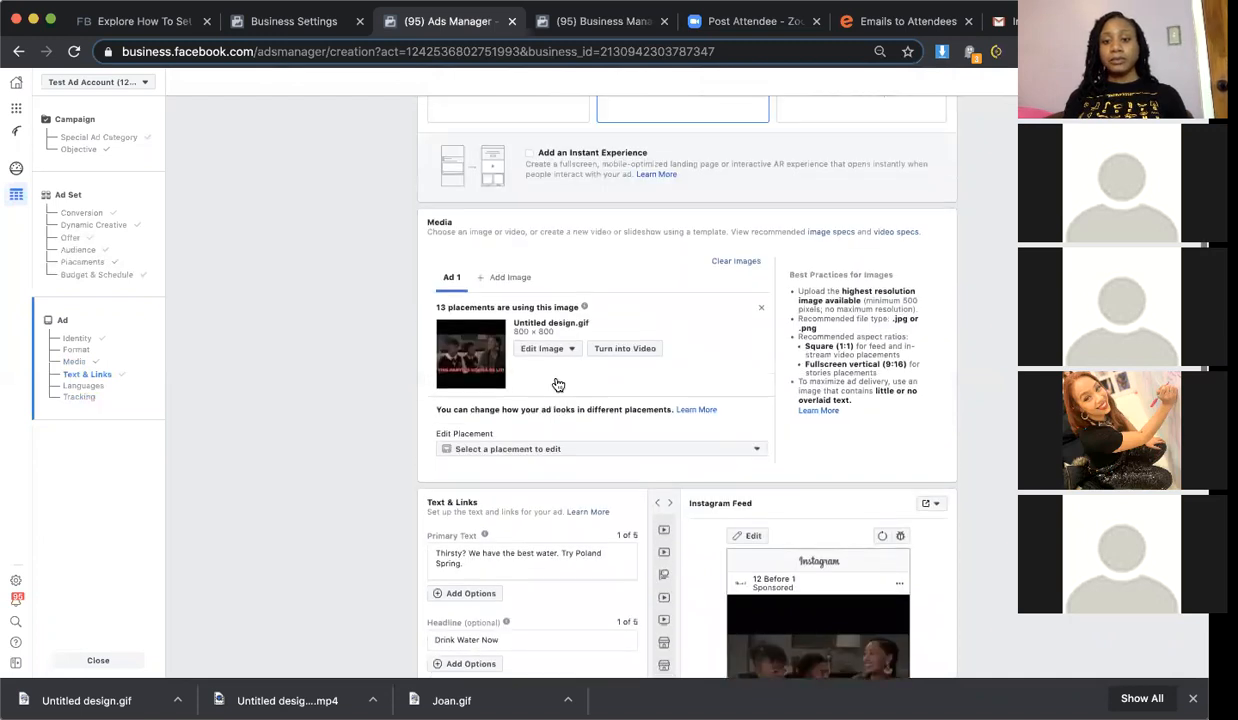
scroll(558, 382, "up", 5)
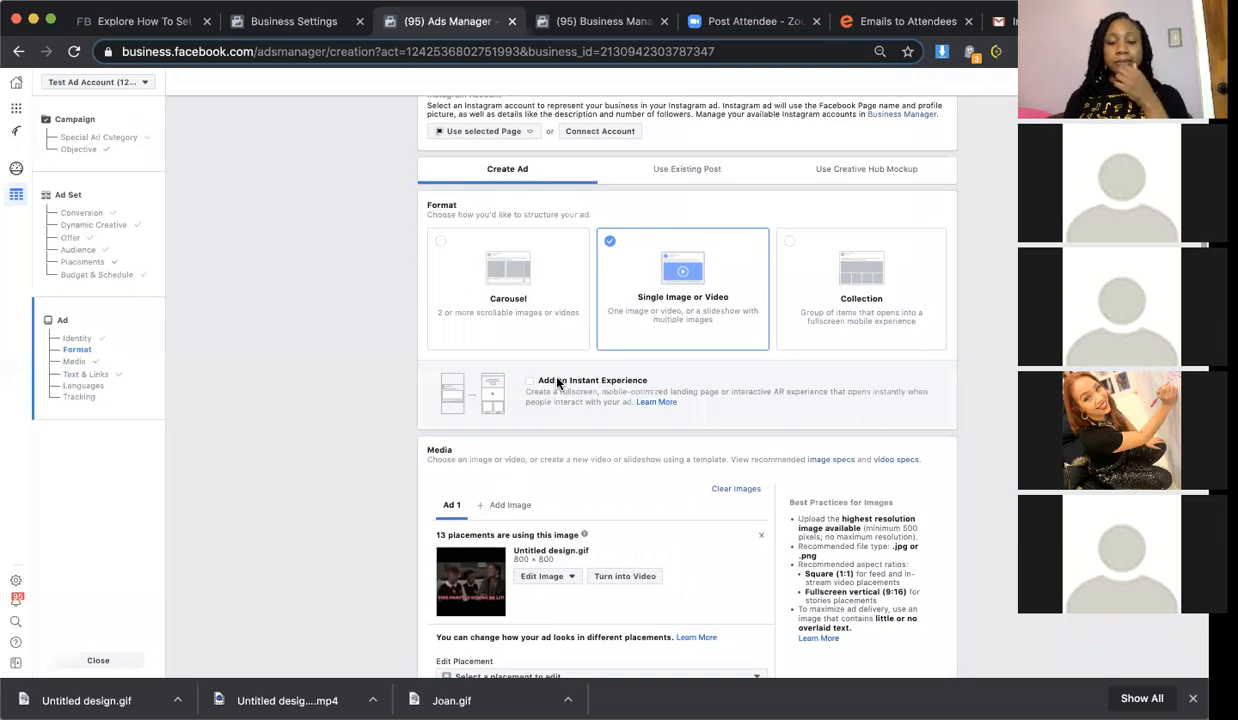
scroll(558, 385, "up", 1)
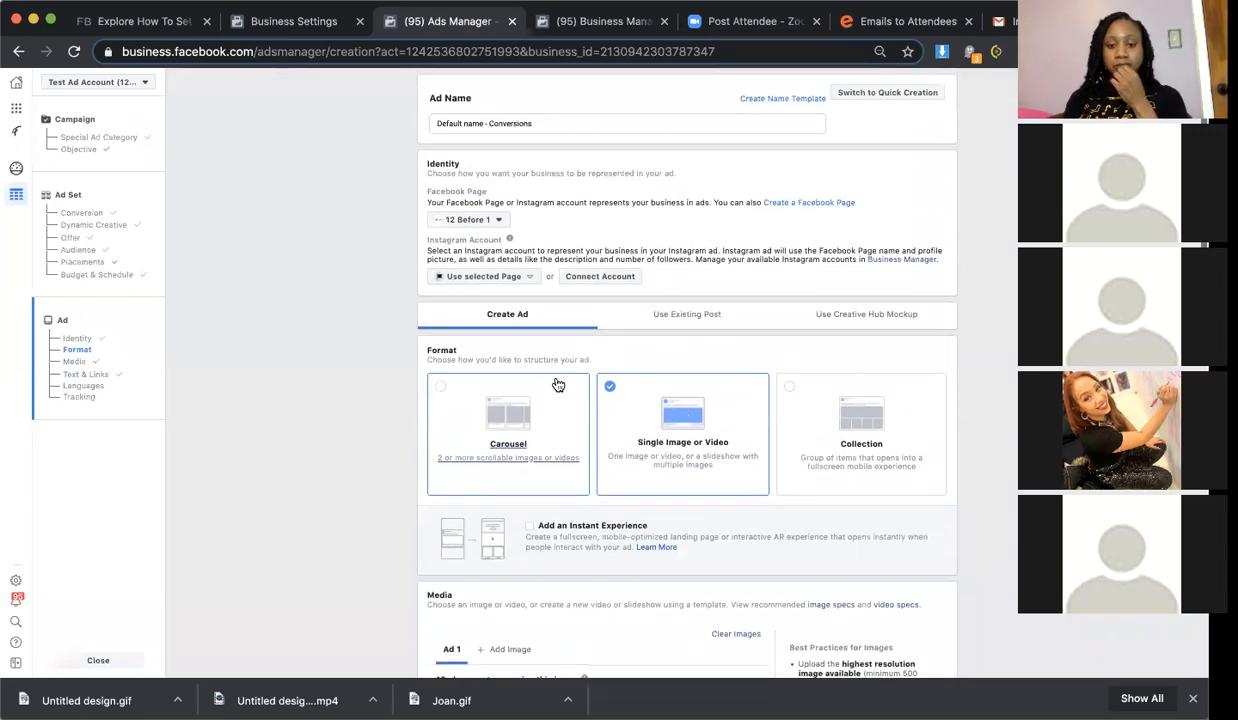
scroll(558, 385, "down", 1)
scroll(558, 385, "down", 2)
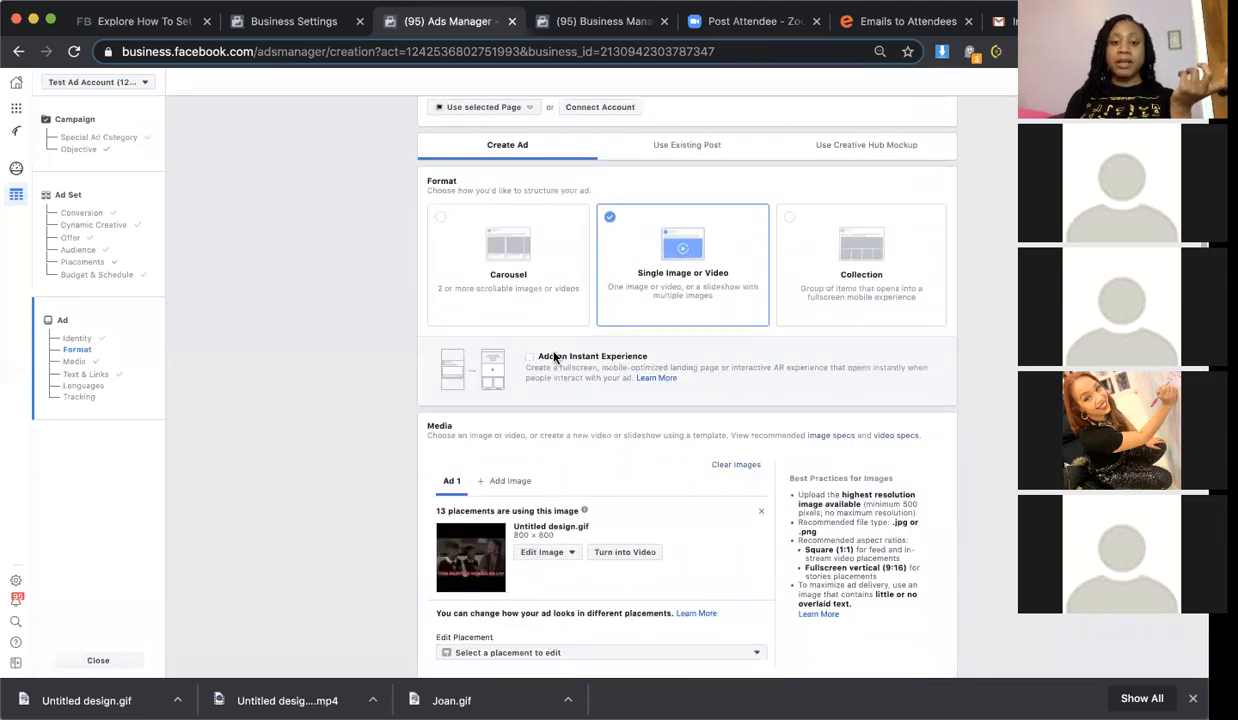
scroll(555, 365, "down", 10)
scroll(555, 357, "down", 5)
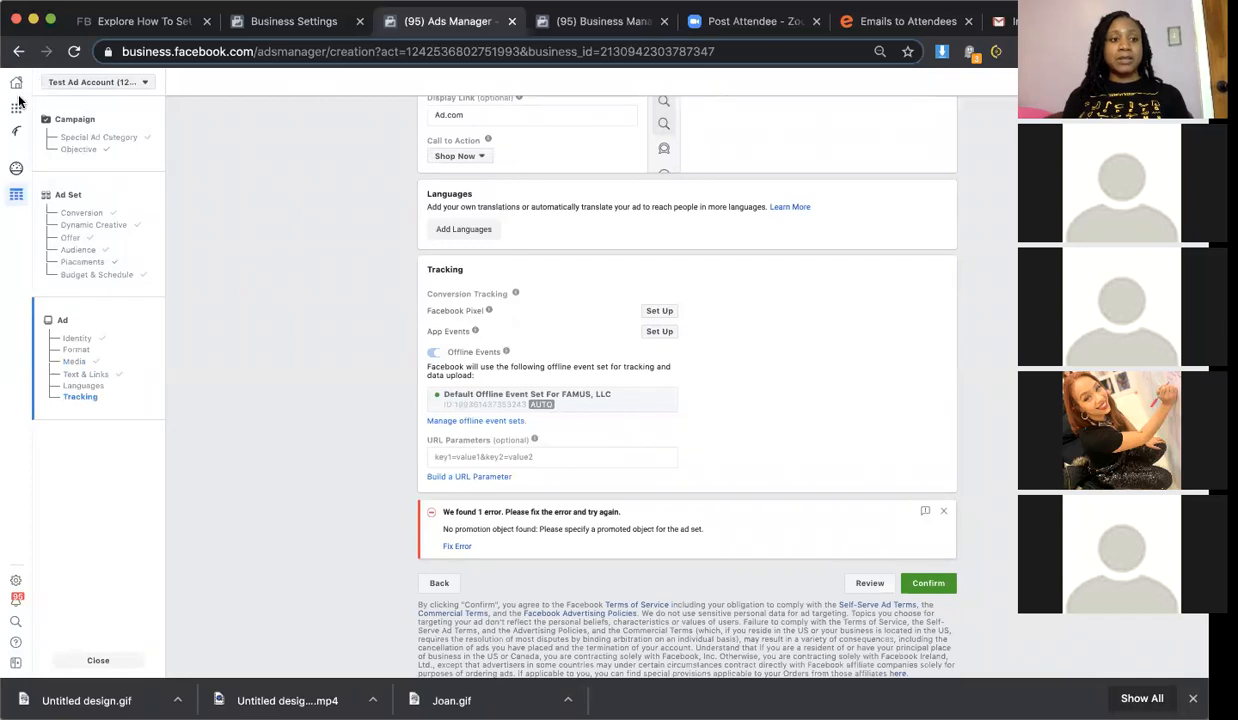
Leave the ad creation page despite the unsaved changes and go to the Ads Manager campaigns overview
left_click(17, 108)
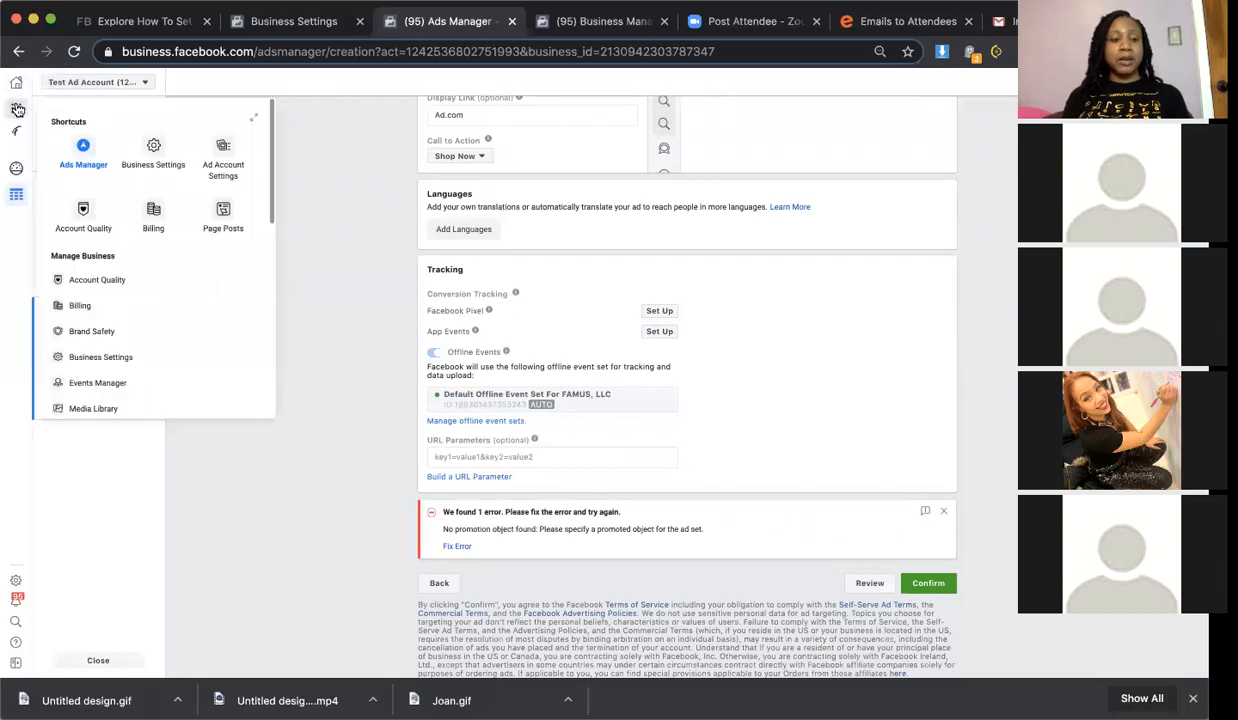
left_click(85, 146)
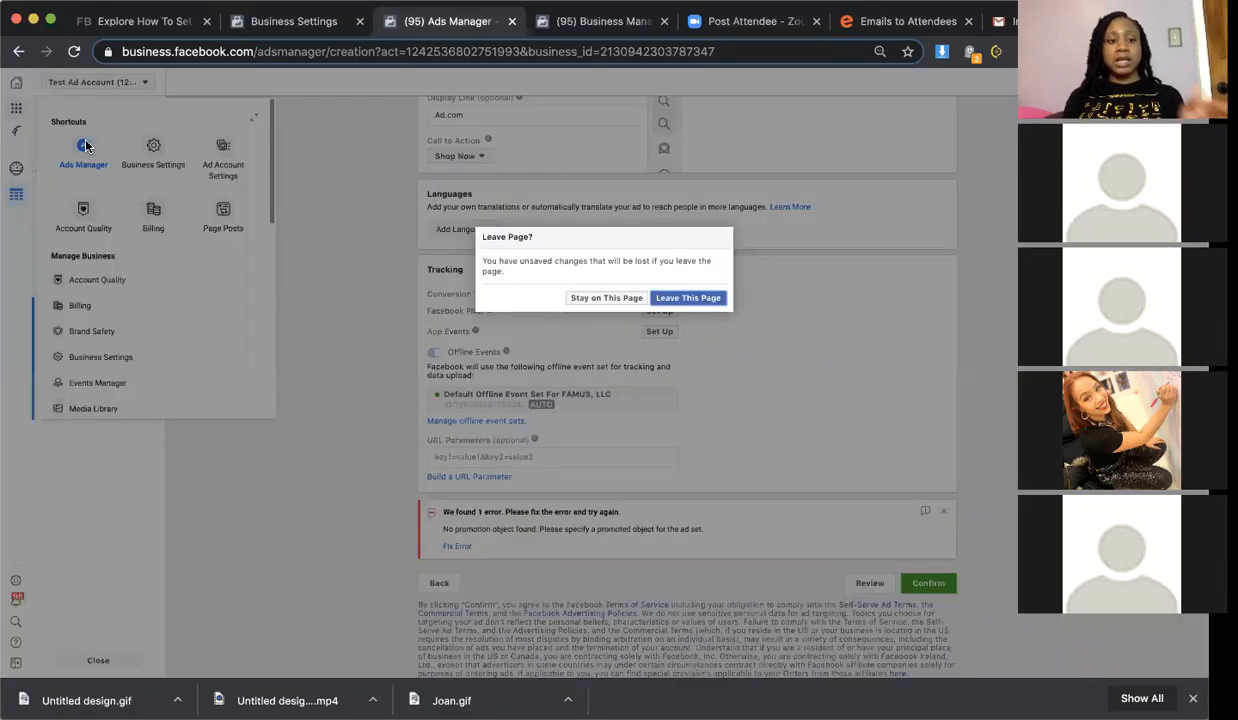
left_click(672, 300)
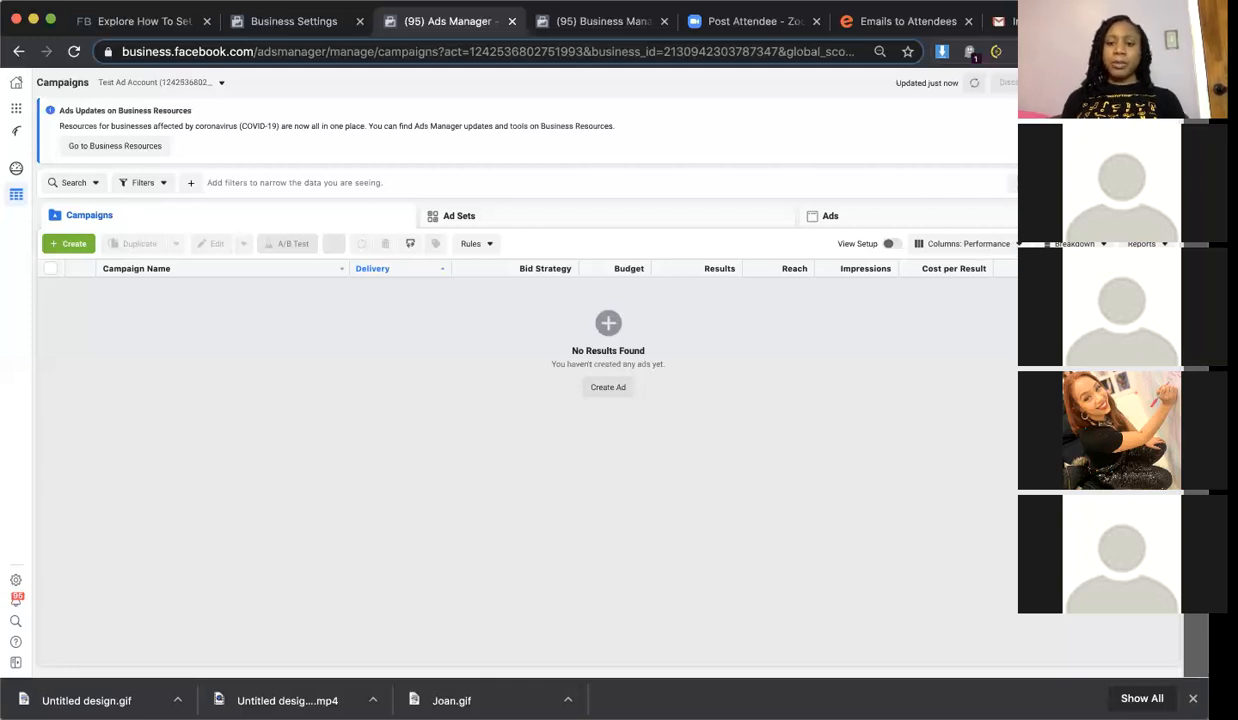
Look through the time, delivery and action breakdowns for the campaigns table and apply the delivery breakdown by Gender
left_click(968, 244)
left_click(1076, 244)
left_click(1076, 244)
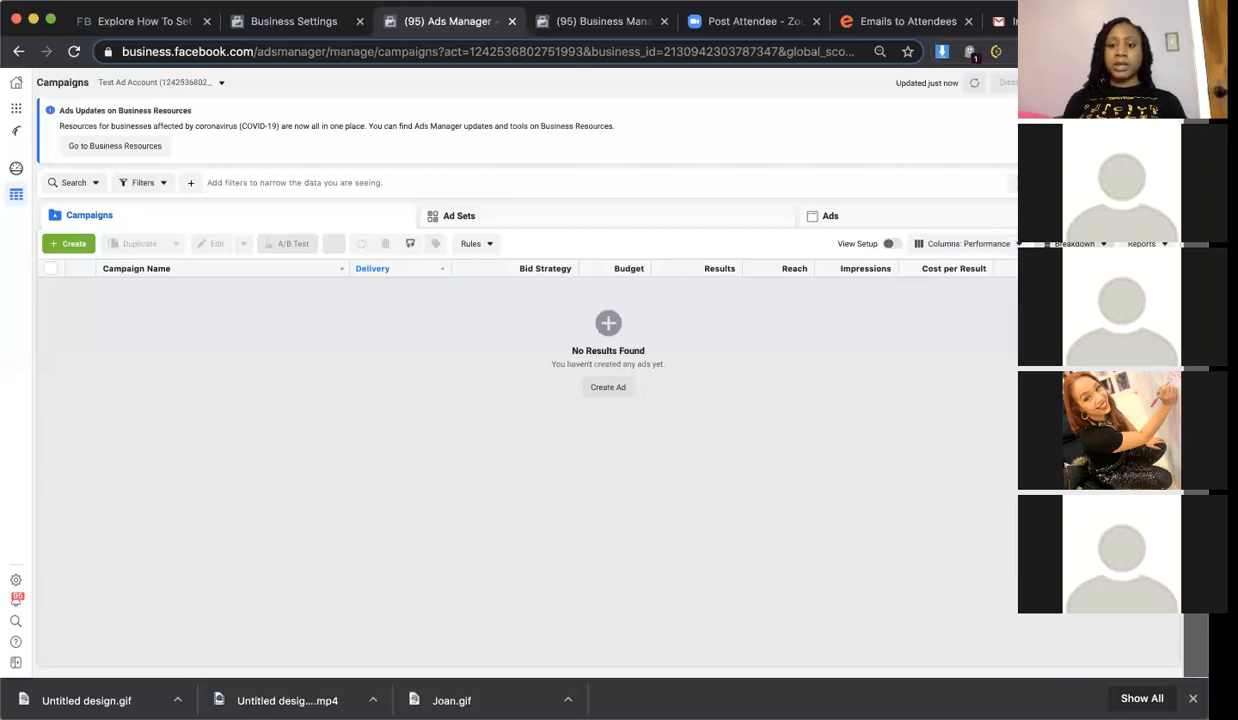
left_click(1076, 244)
left_click(1076, 244)
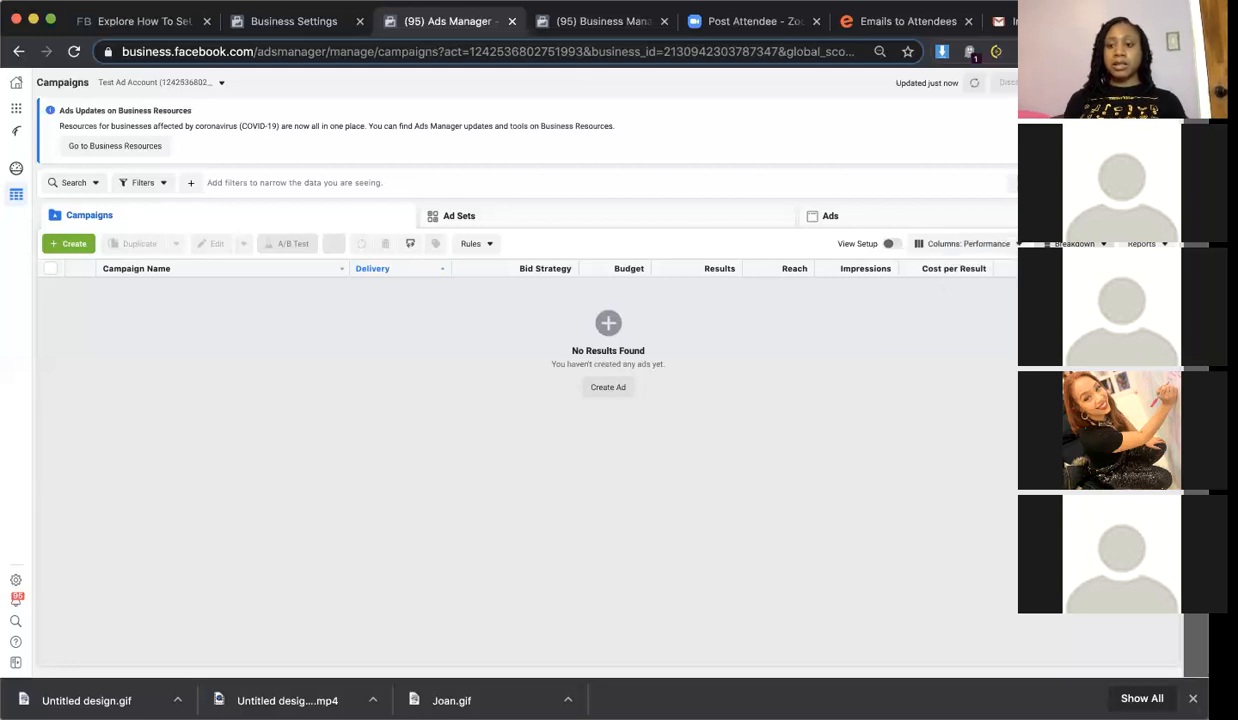
left_click(1076, 244)
mouse_move(1006, 252)
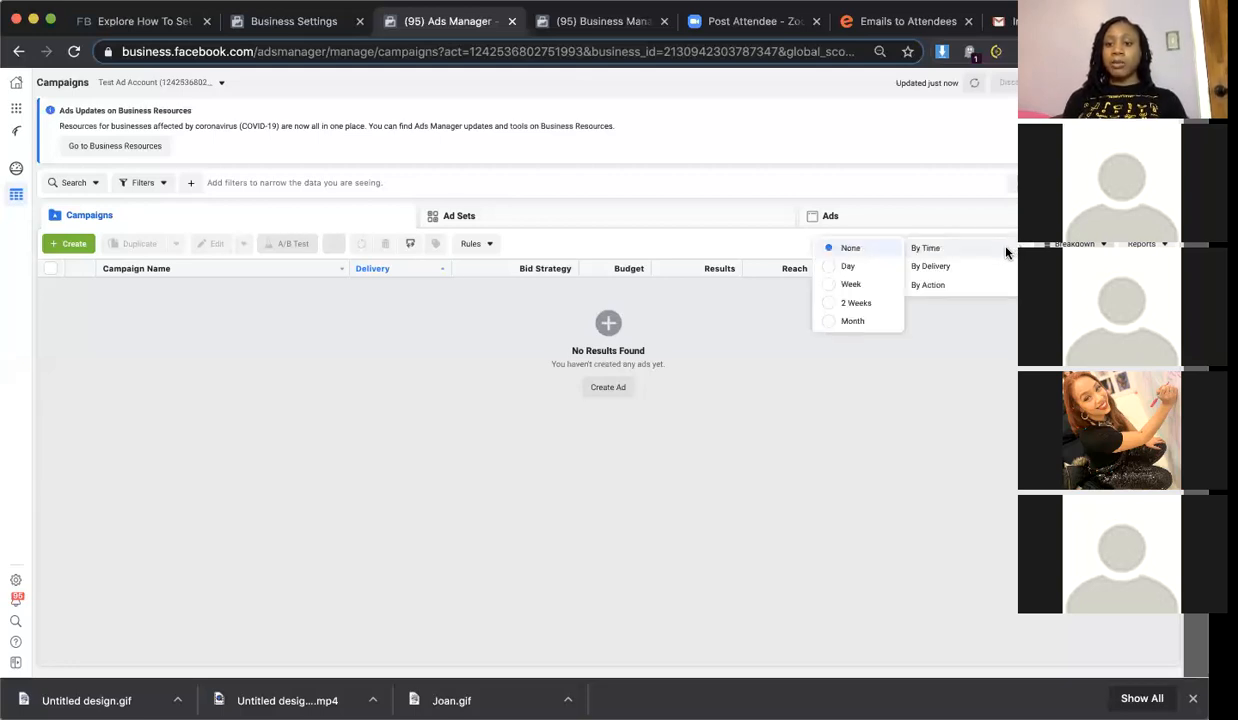
mouse_move(987, 271)
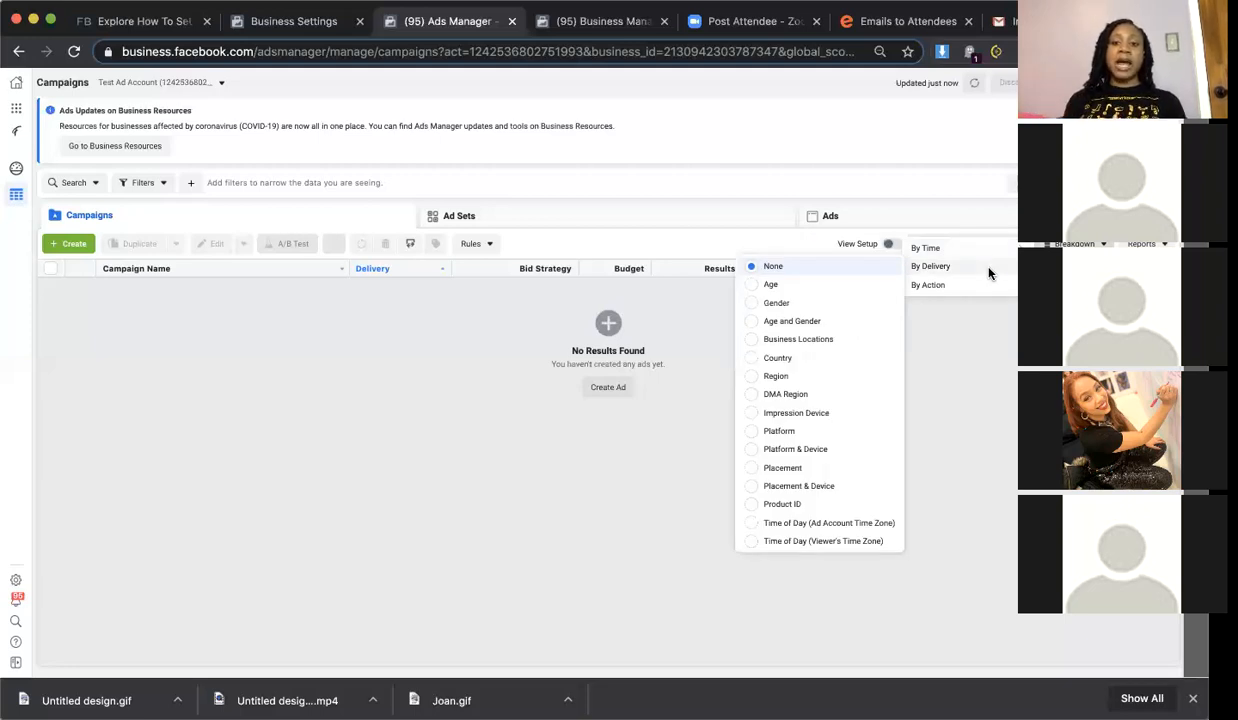
left_click(857, 304)
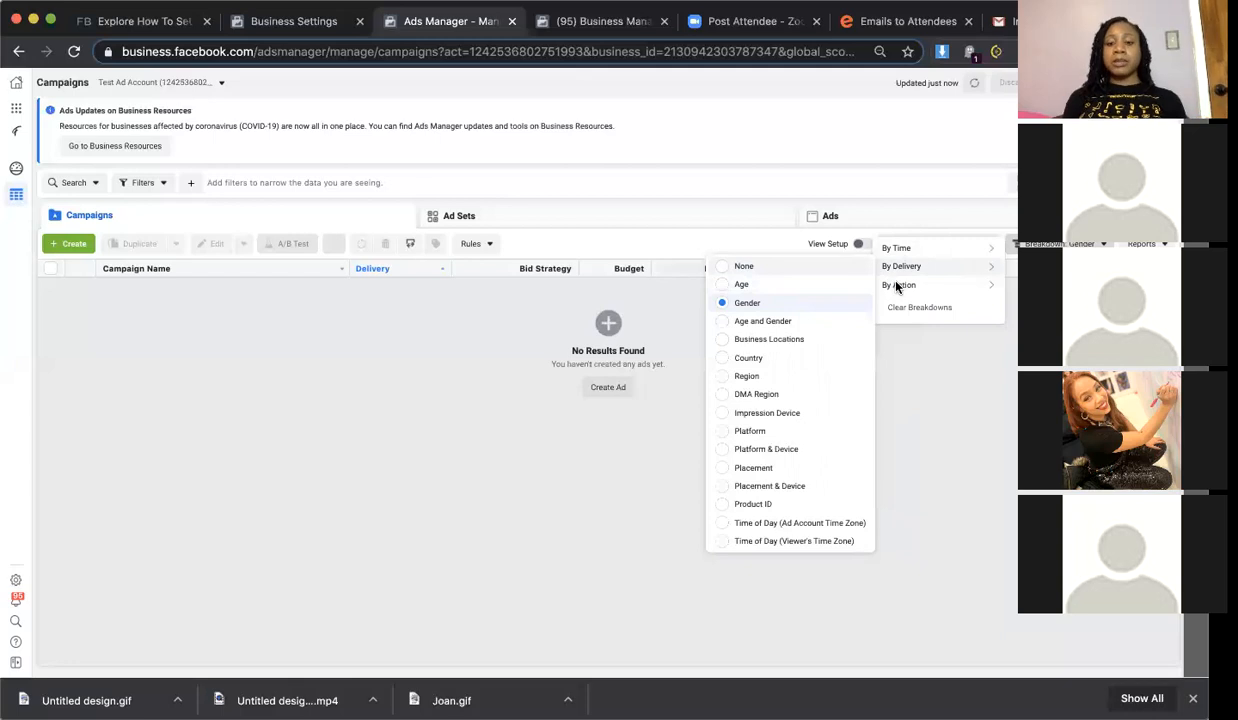
mouse_move(897, 286)
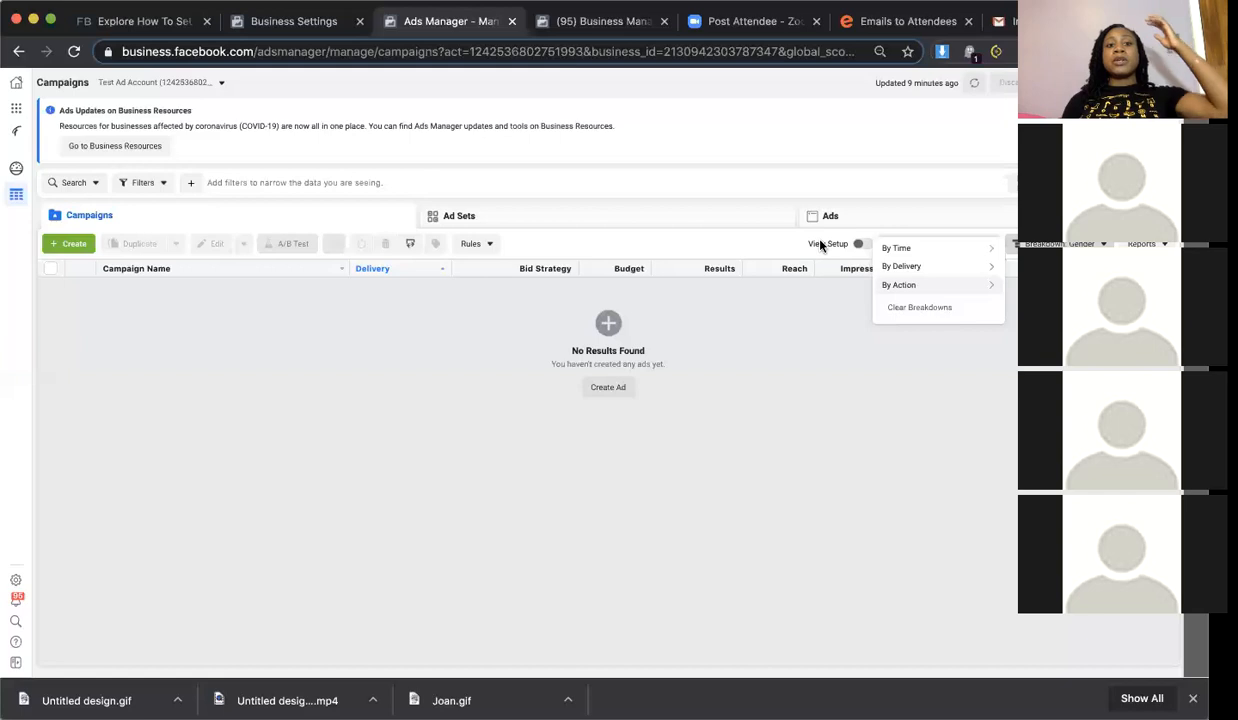
left_click(17, 110)
left_click(389, 362)
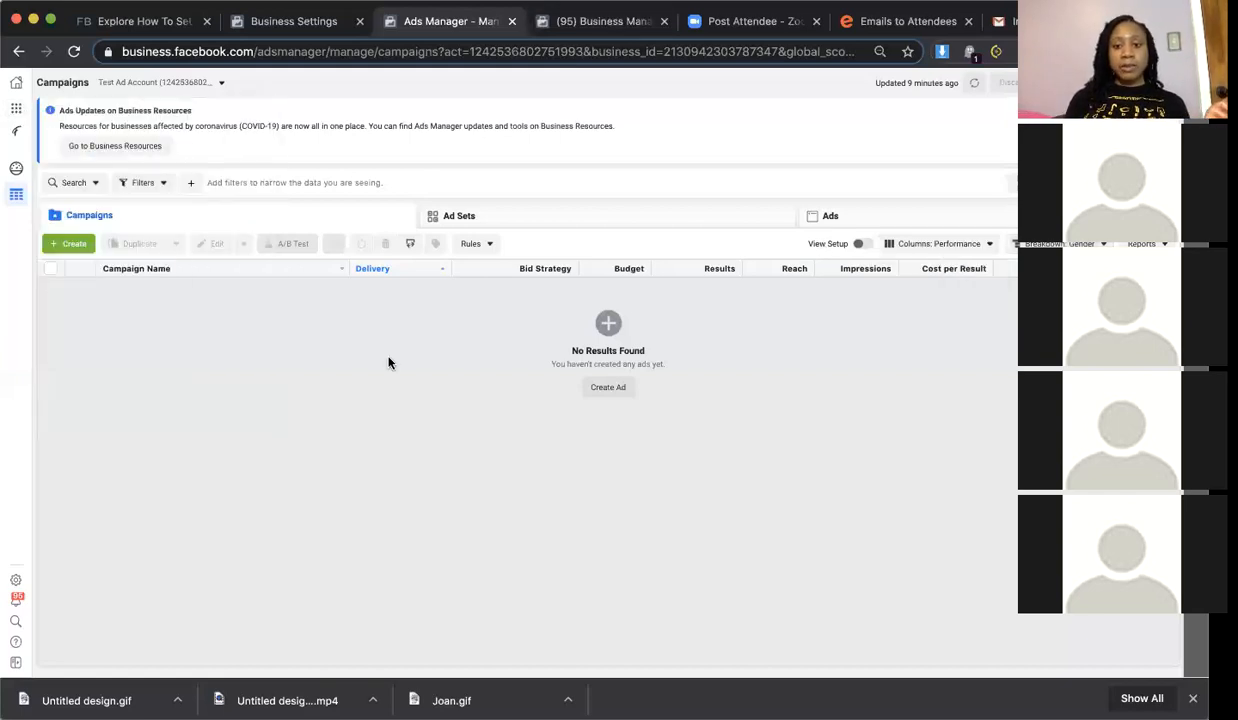
Start creating an ad by continuing the unfinished Conversions Test draft, and go to its ad set's audience settings
left_click(72, 244)
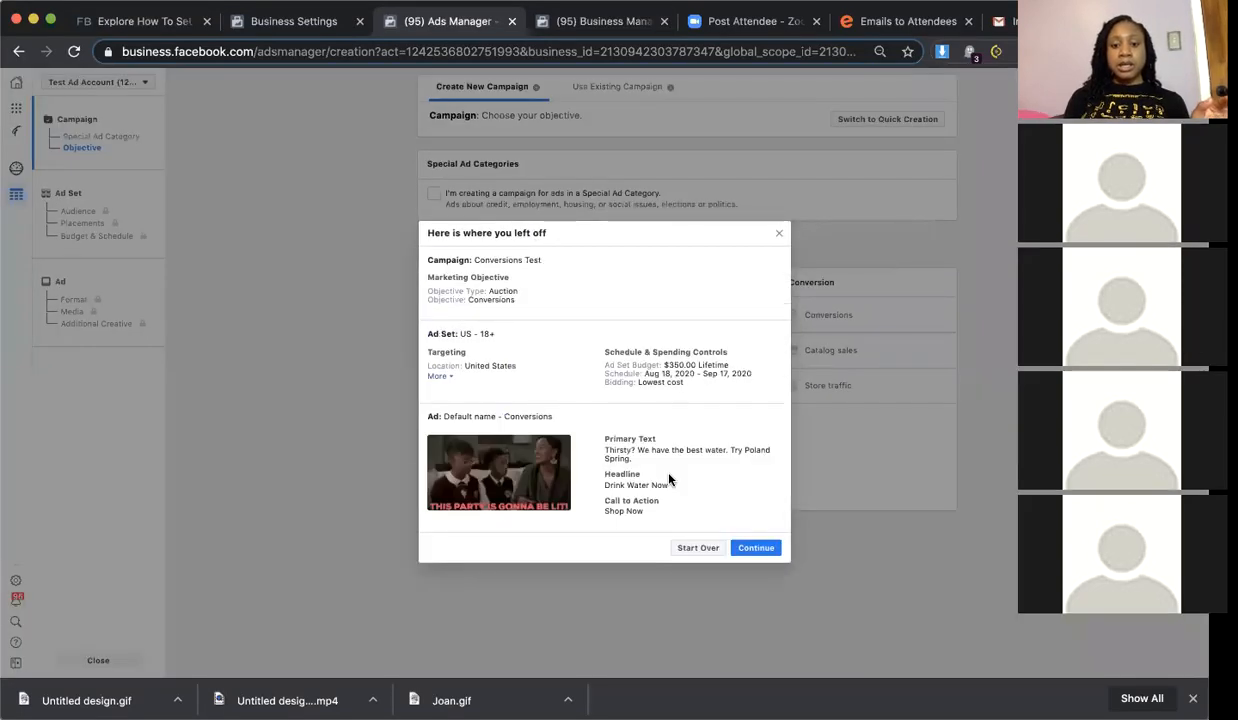
left_click(755, 556)
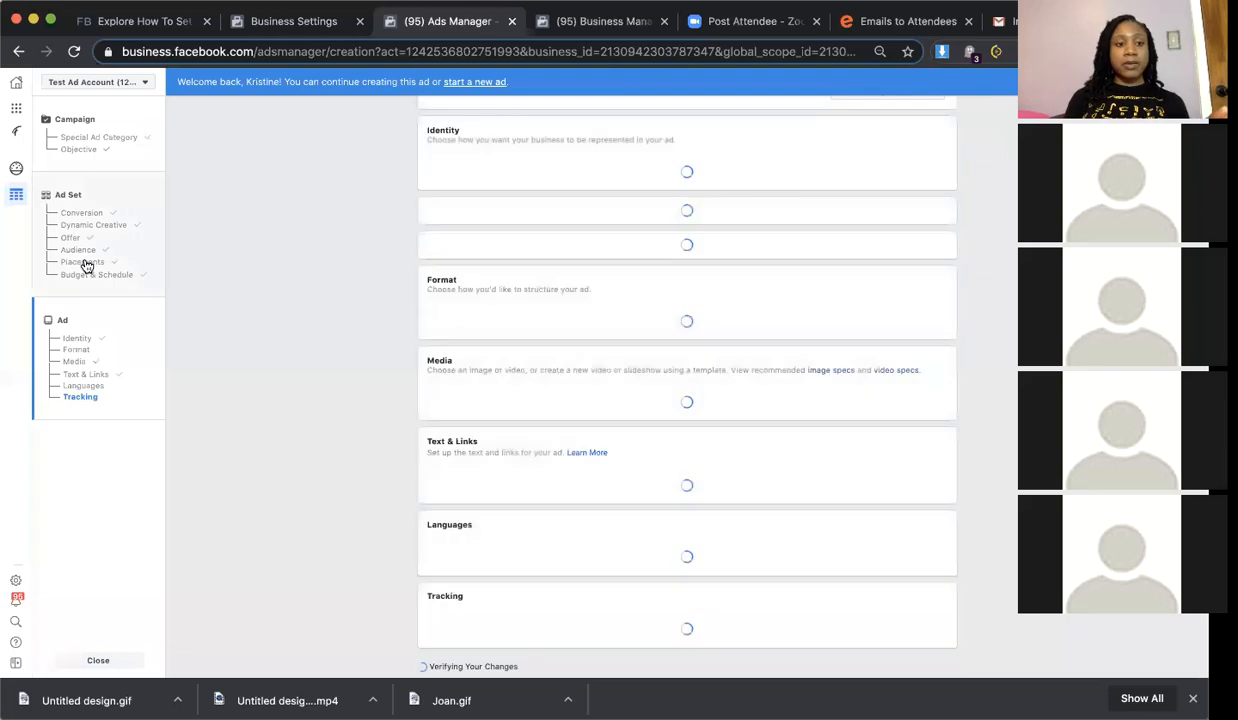
left_click(78, 252)
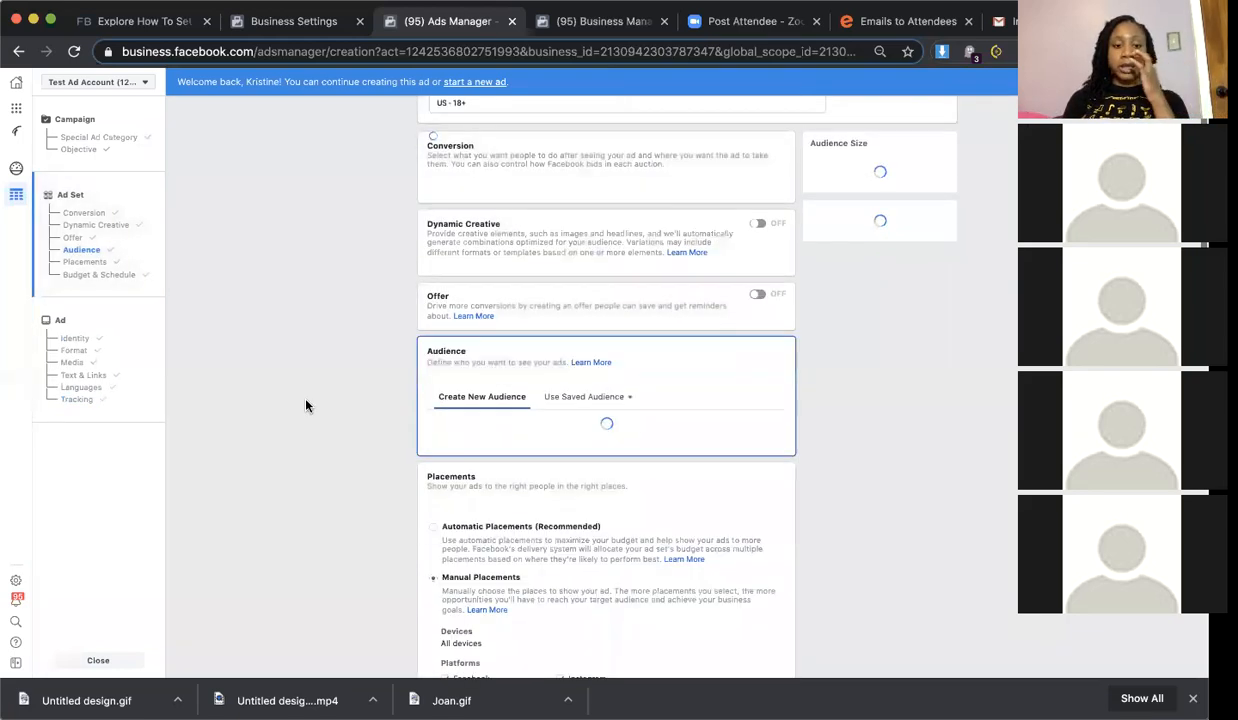
scroll(306, 405, "down", 5)
scroll(306, 405, "up", 2)
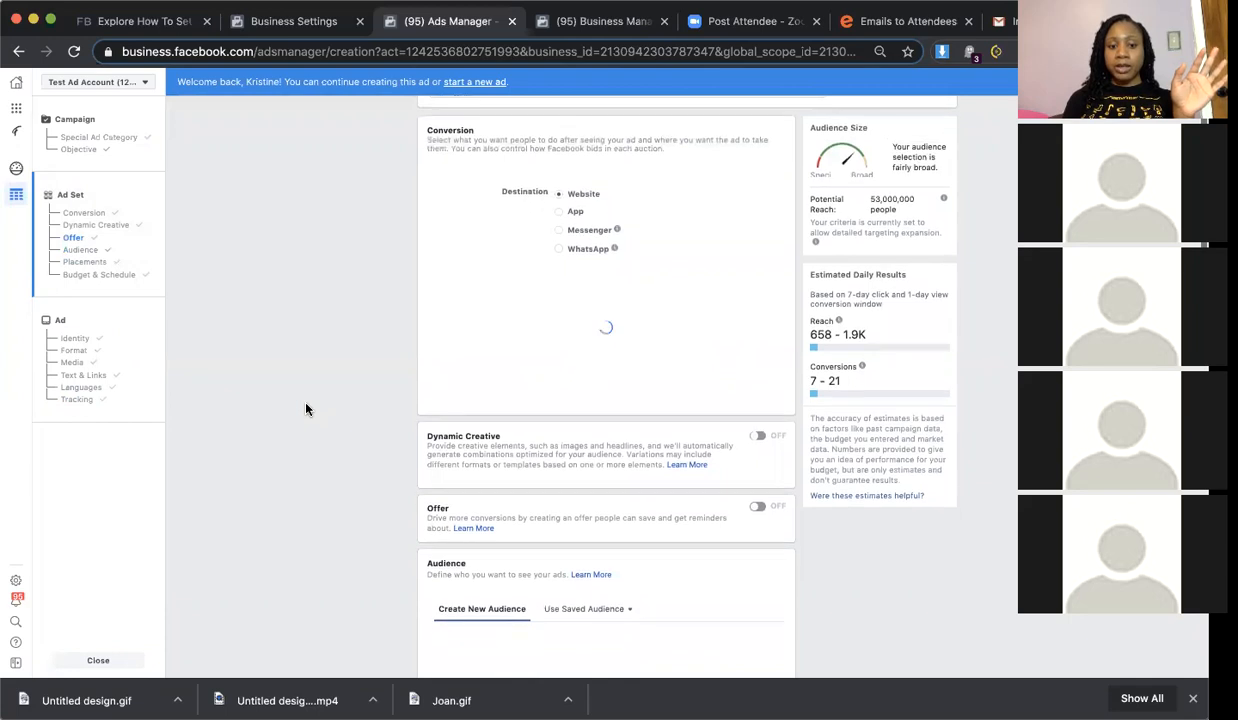
Edit the audience's detailed targeting and include people with the Burger King interest
scroll(306, 409, "down", 5)
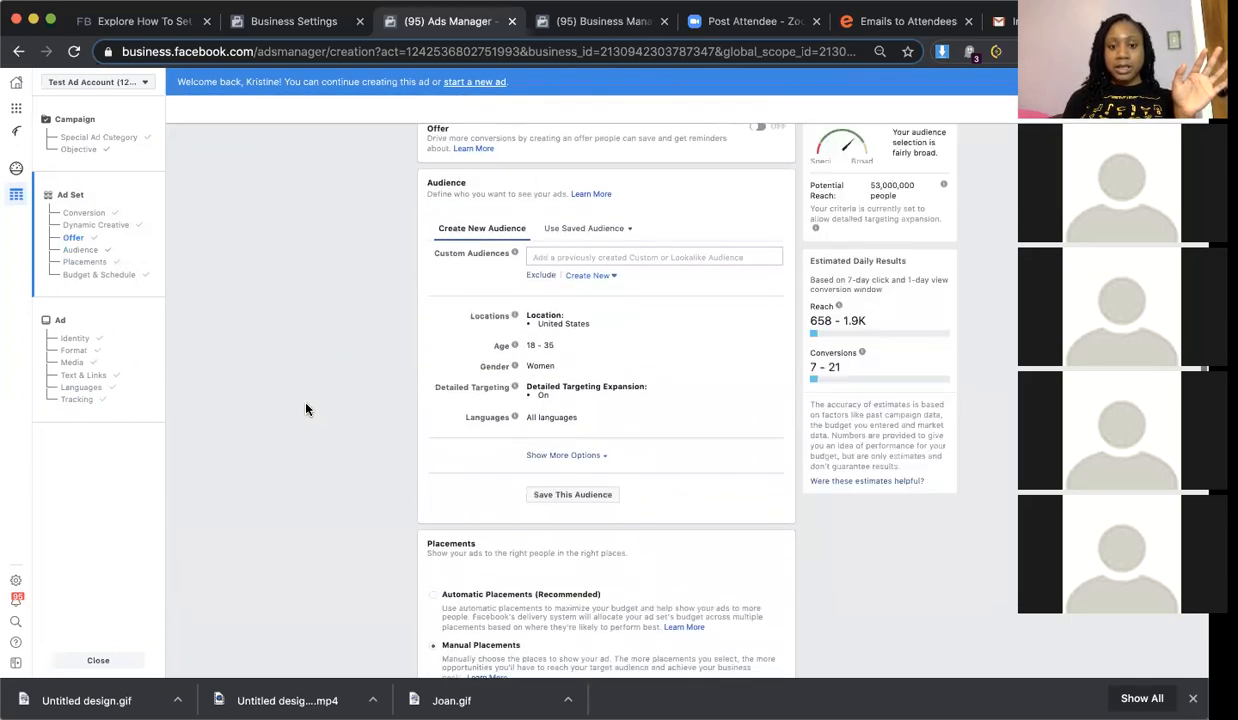
mouse_move(515, 421)
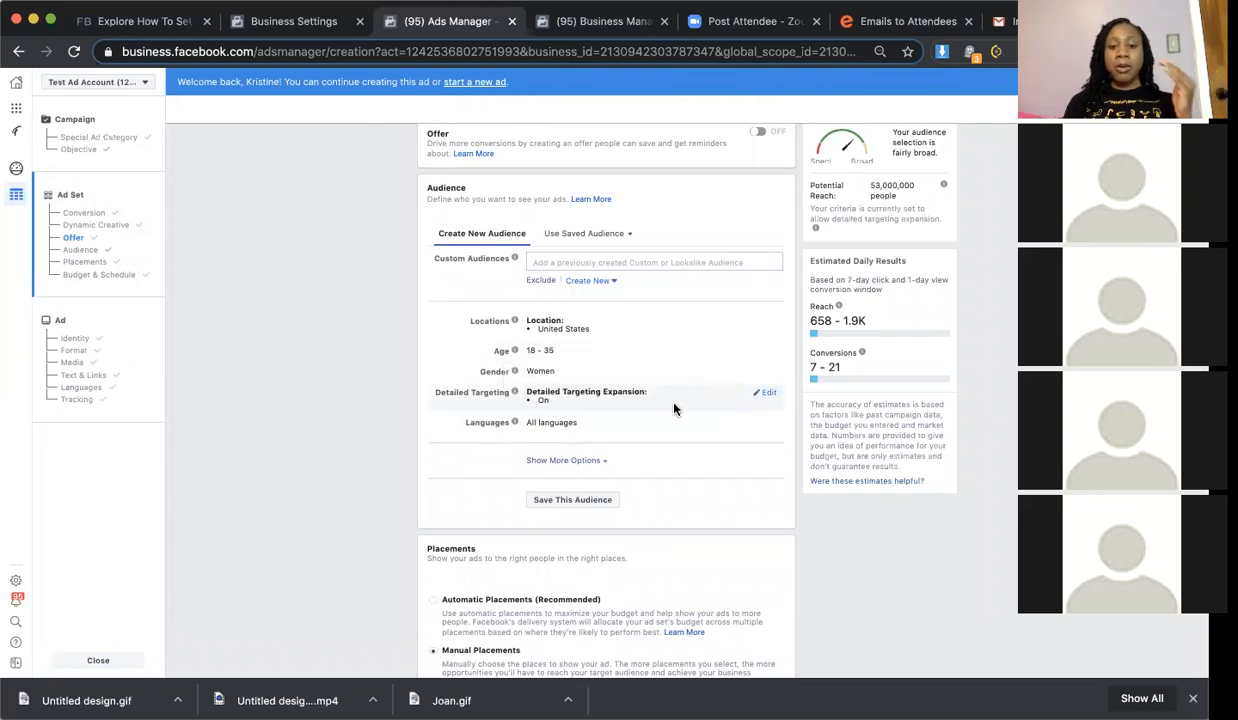
left_click(765, 393)
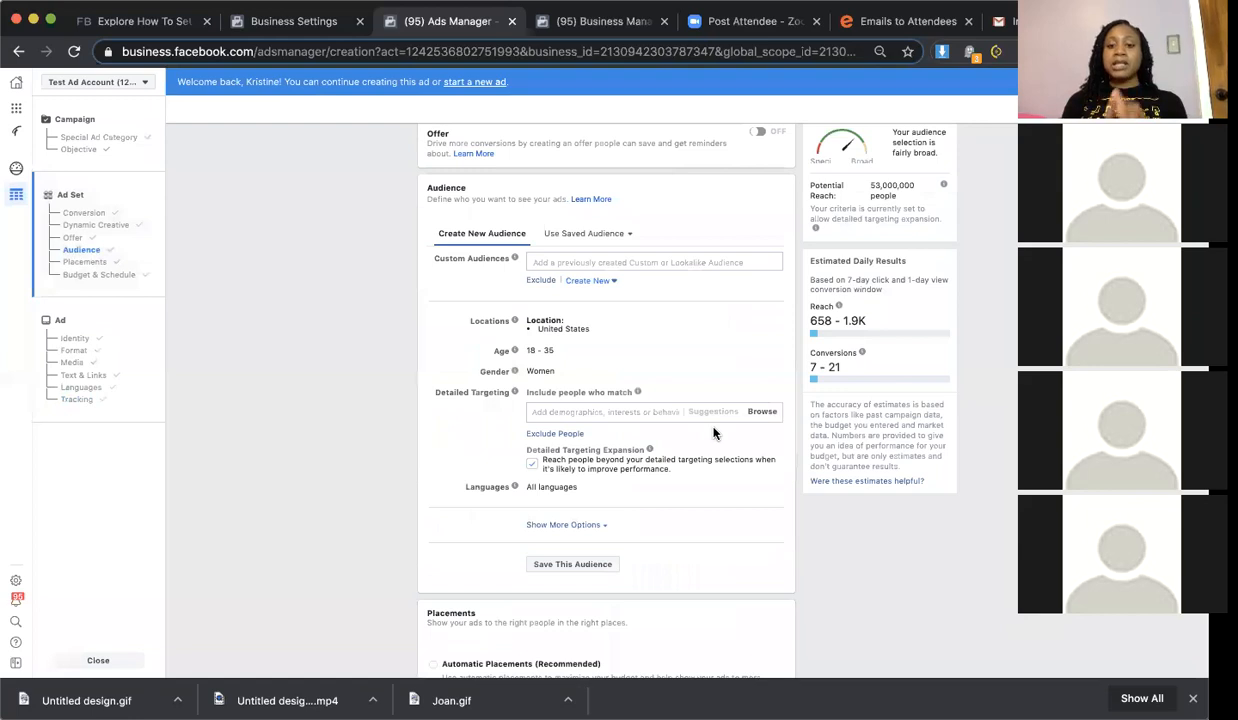
left_click(674, 410)
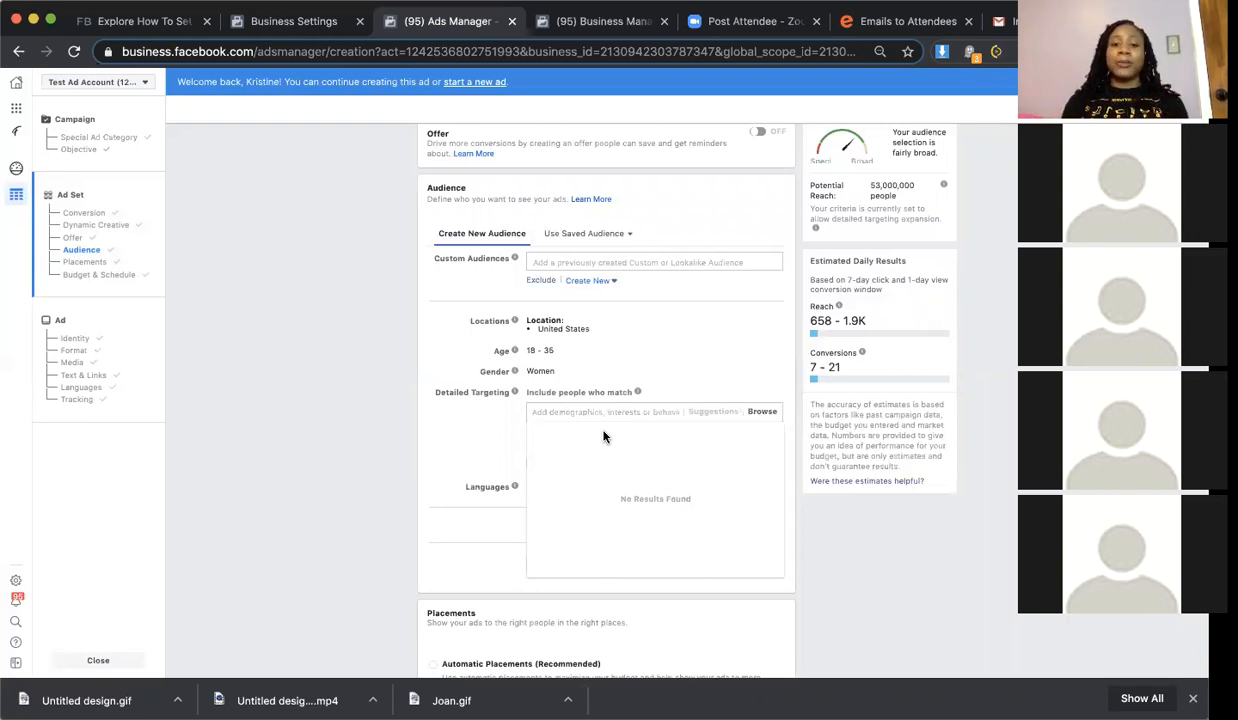
type("bur")
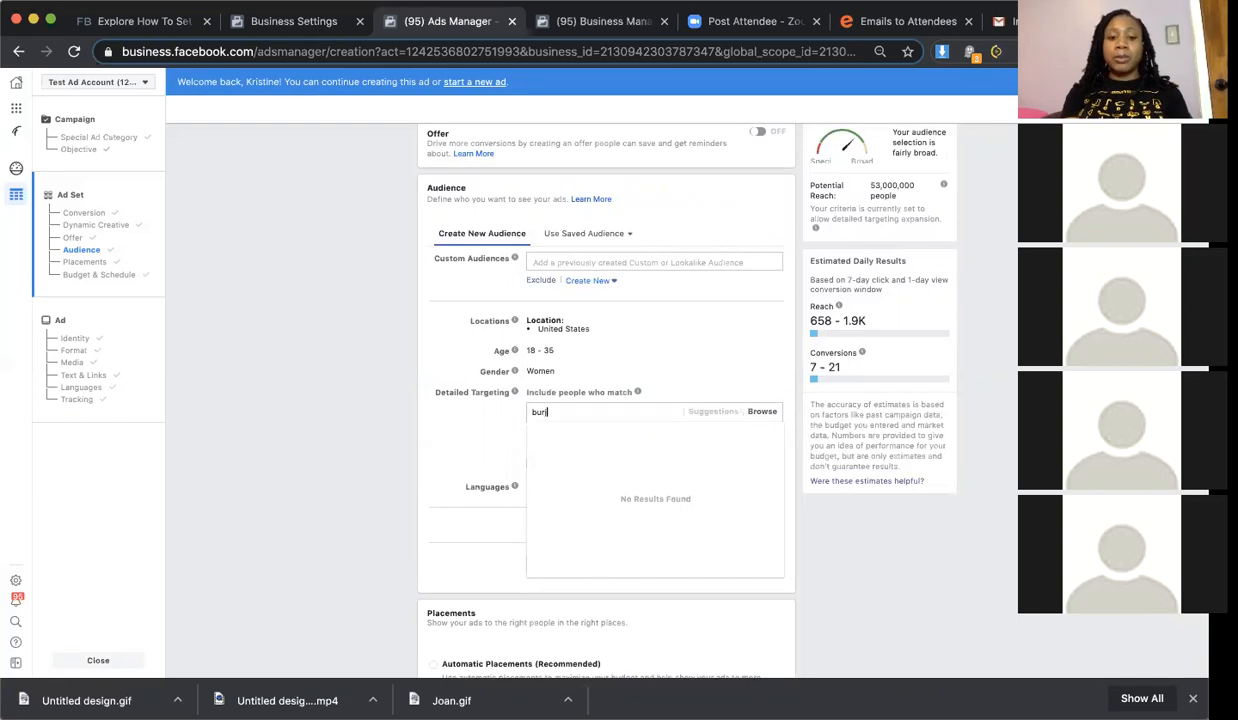
type("ger ki")
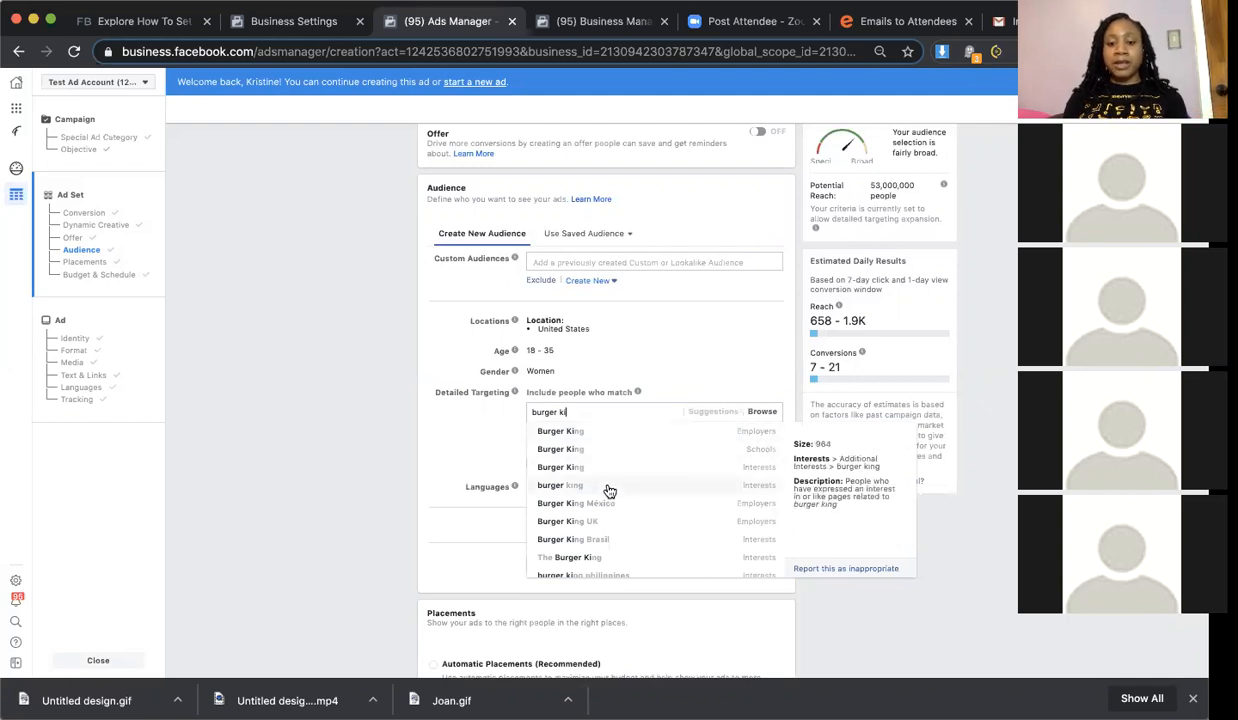
left_click(608, 467)
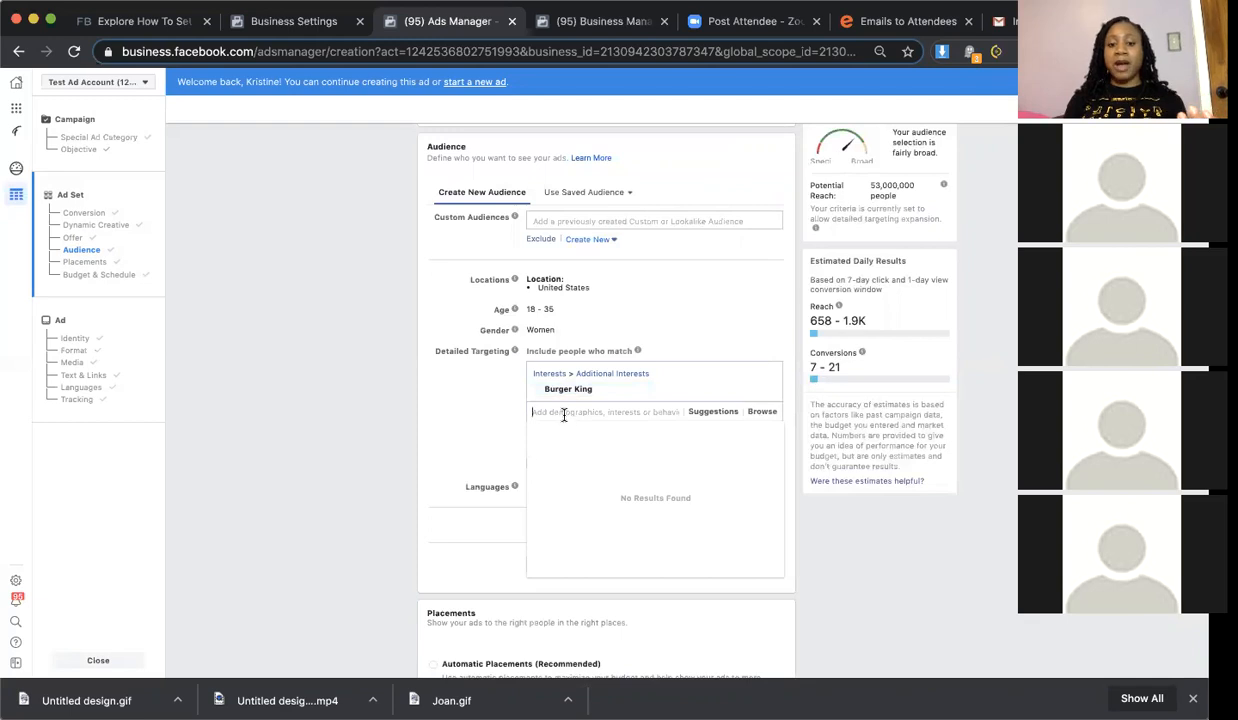
Search the detailed targeting for Fashion Nova and include people who list it as their employer
type("Fashion n")
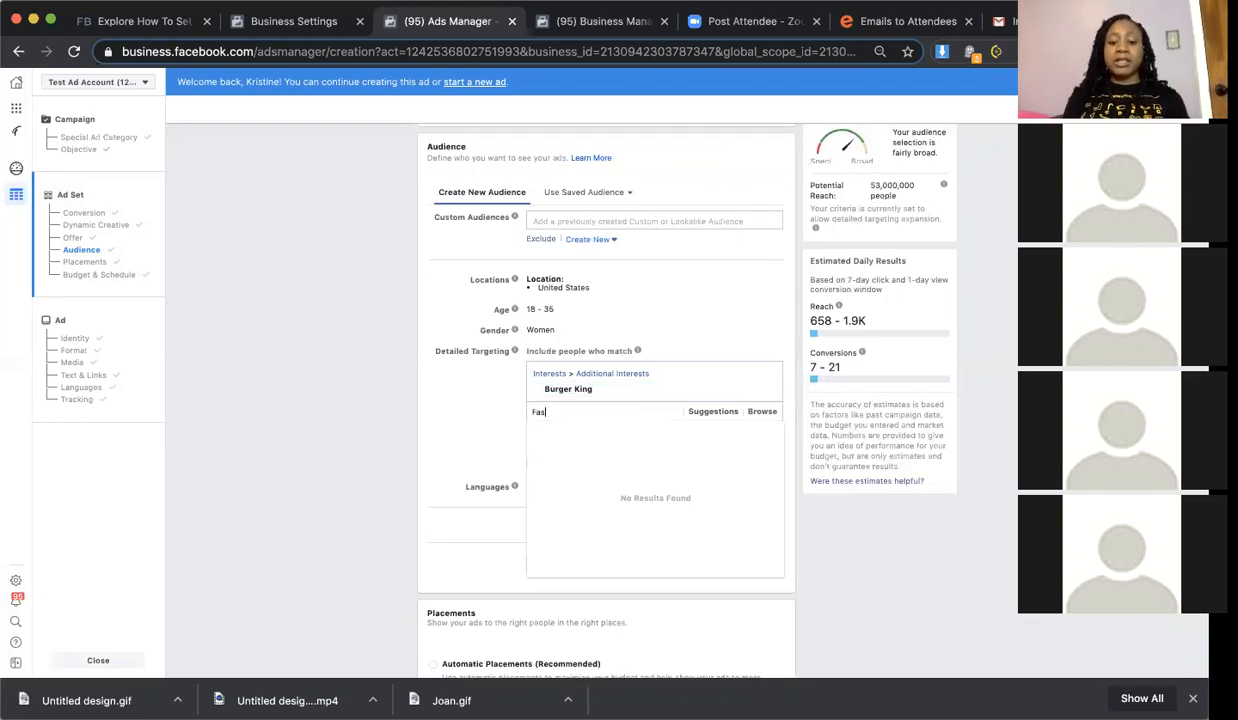
type("a")
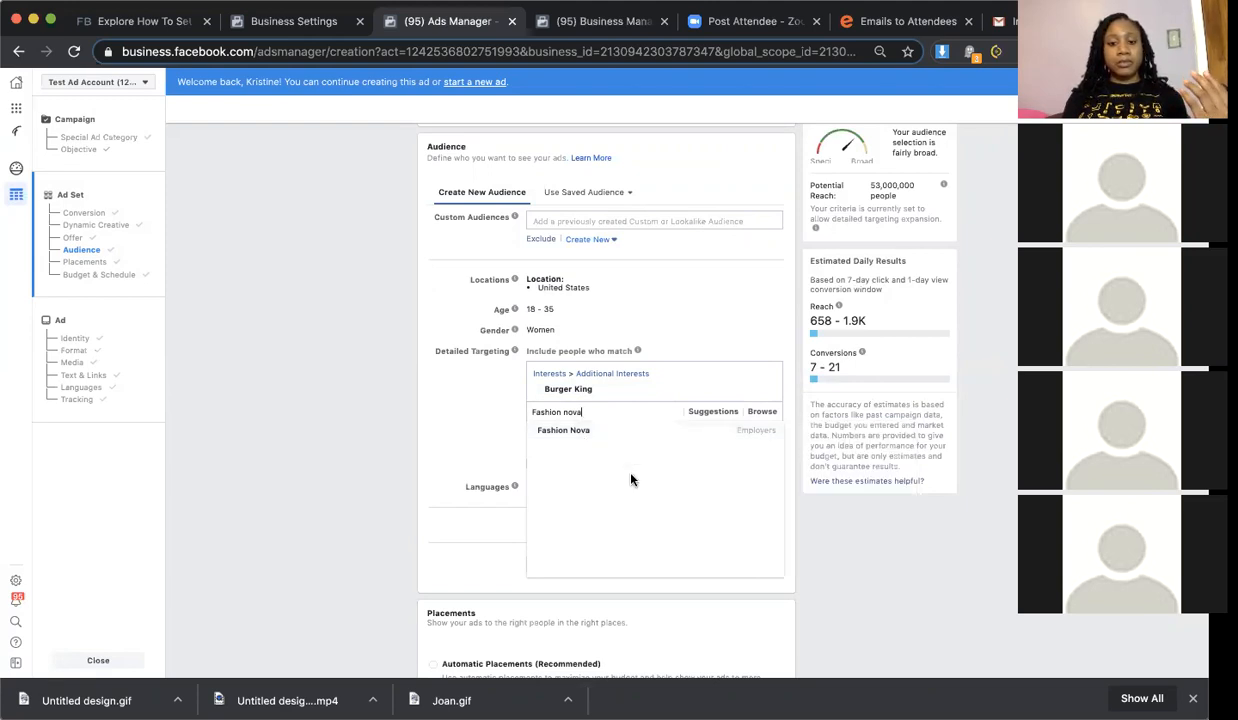
mouse_move(628, 440)
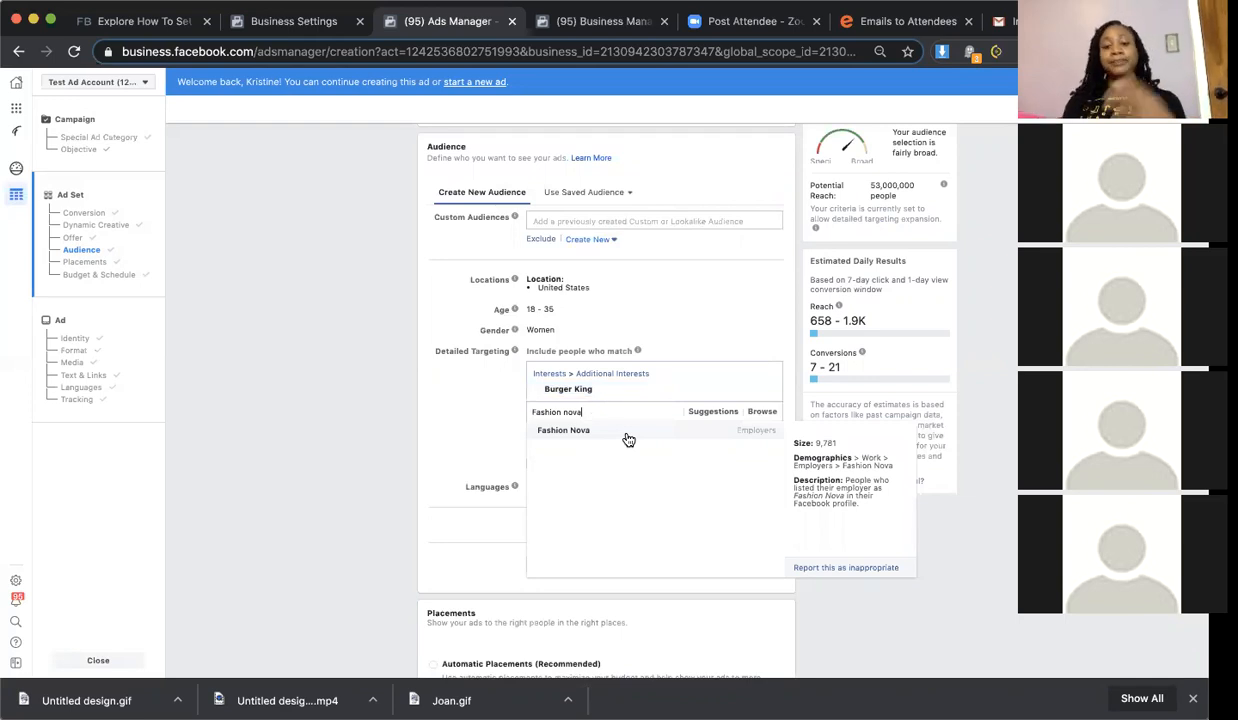
left_click(628, 440)
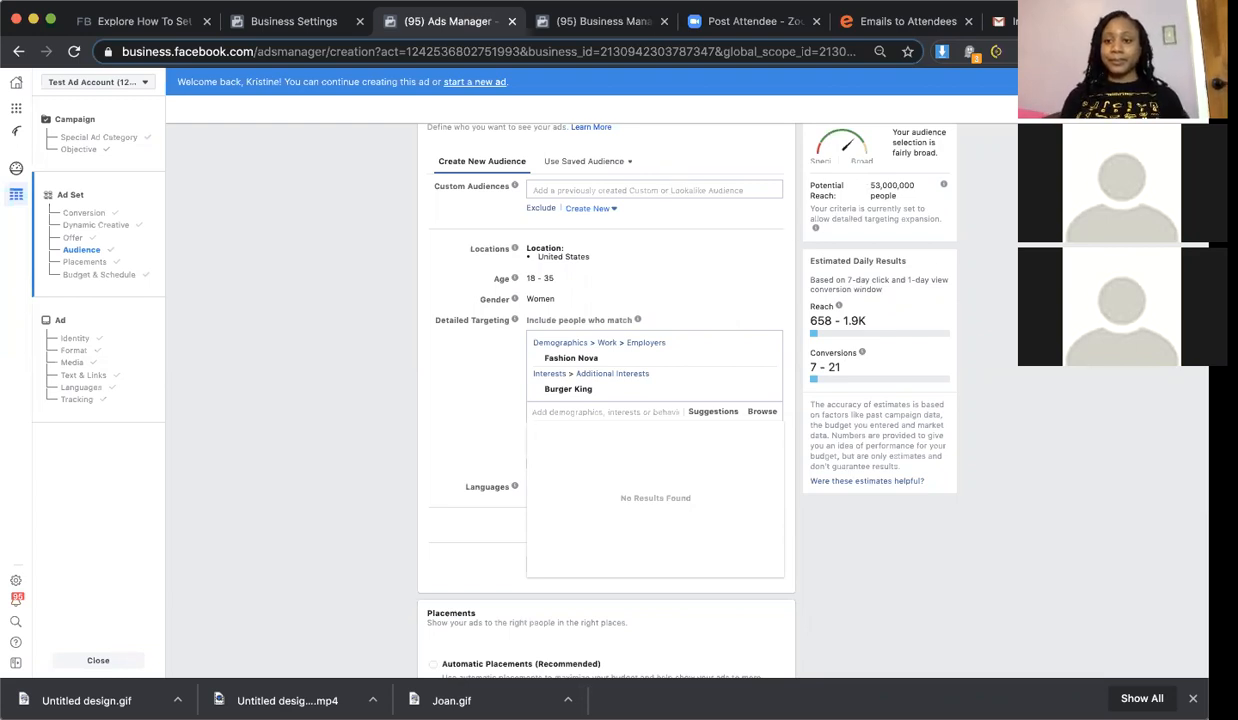
scroll(911, 559, "down", 1)
scroll(911, 559, "down", 1)
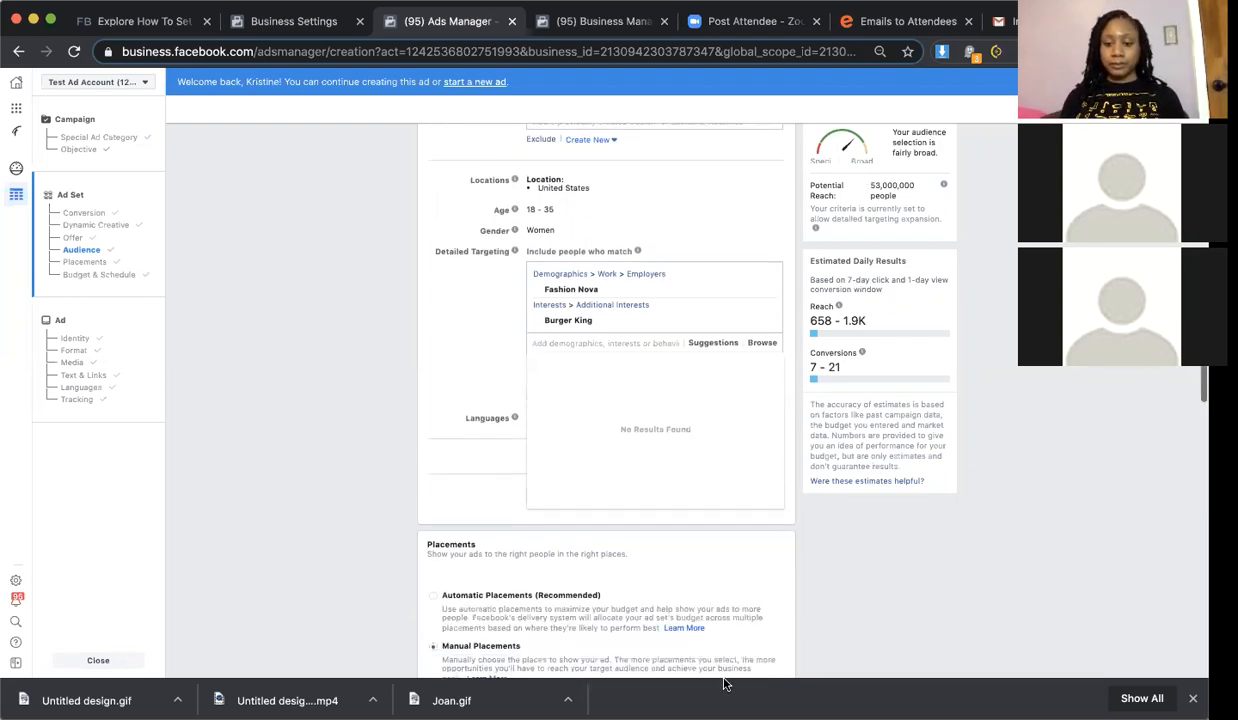